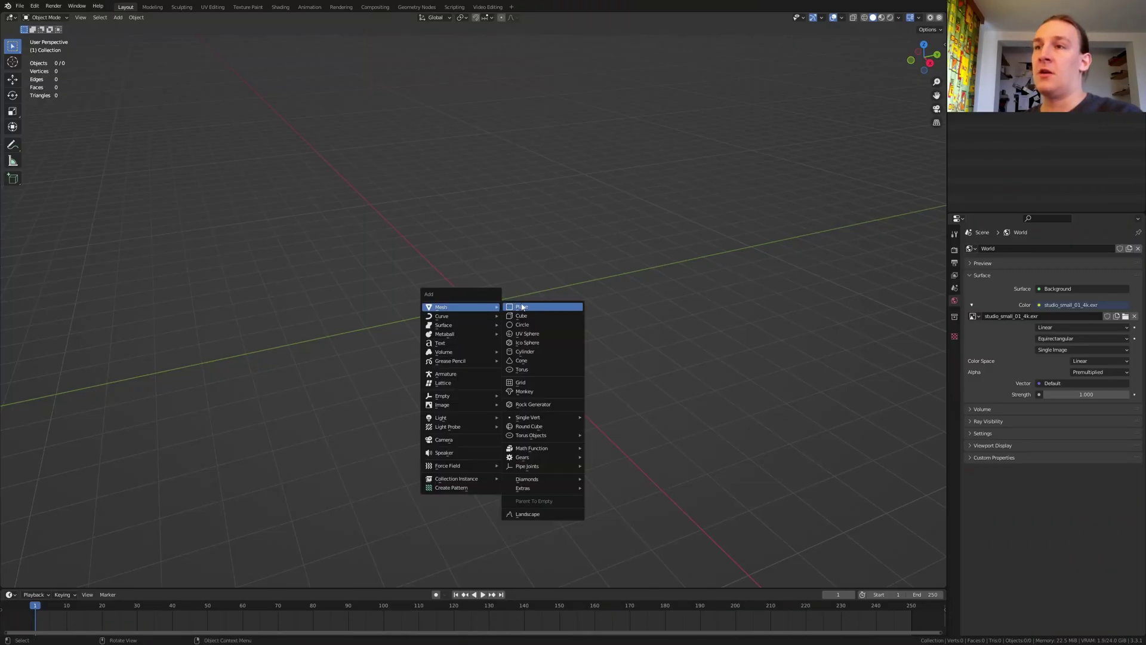
Step: Add a plane mesh and create a new geometry node tree on it in the Geometry Nodes workspace
click(522, 306)
click(428, 8)
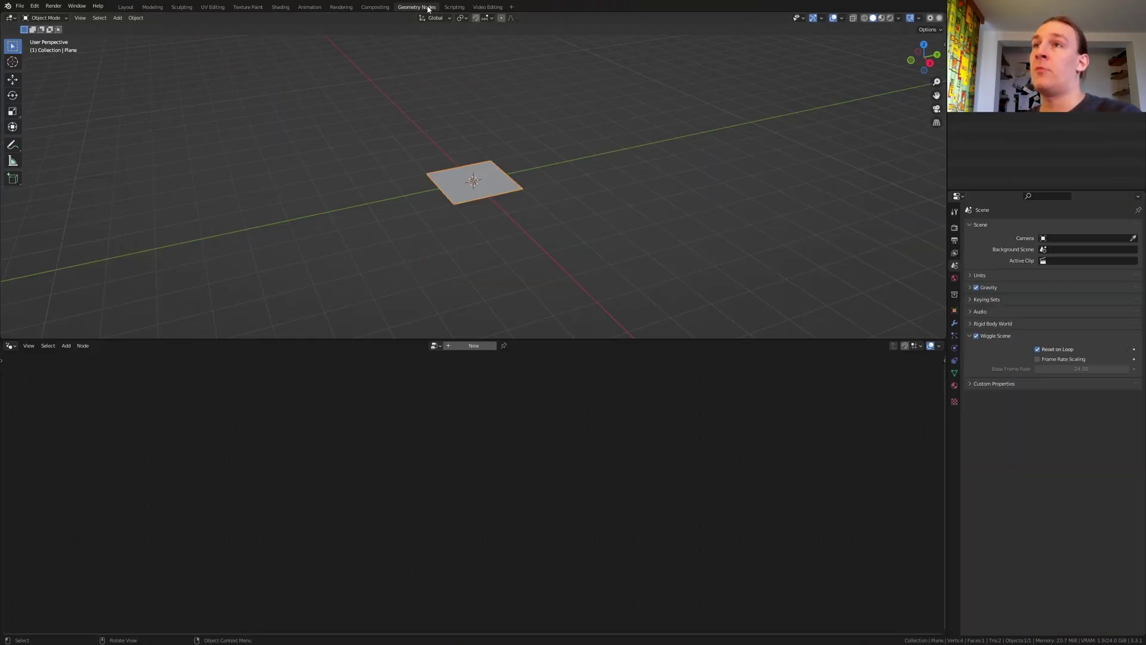
click(463, 346)
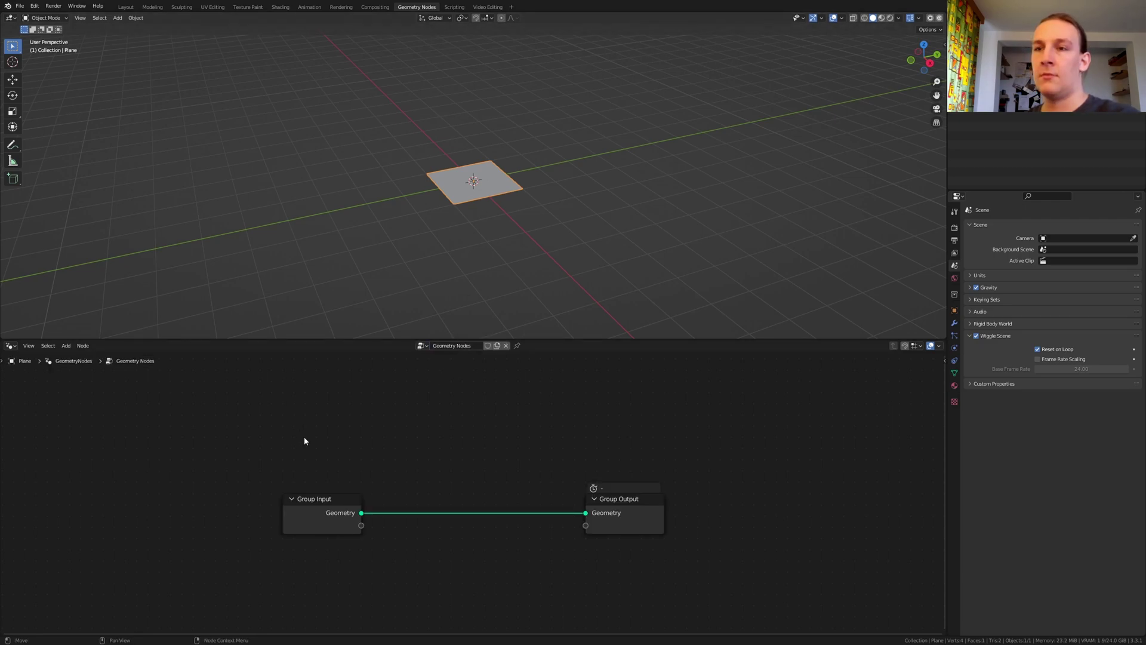
Step: Delete the Group Input node and add a Cube mesh primitive node in its place
click(328, 501)
key(x)
key(shift+a)
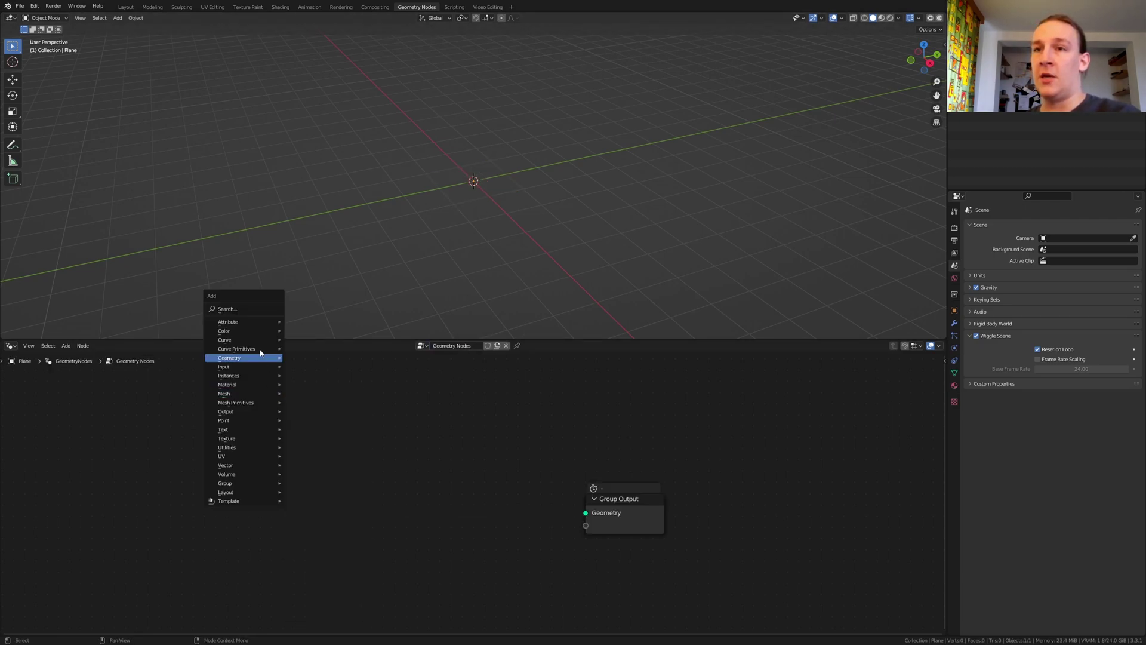
text(cu)
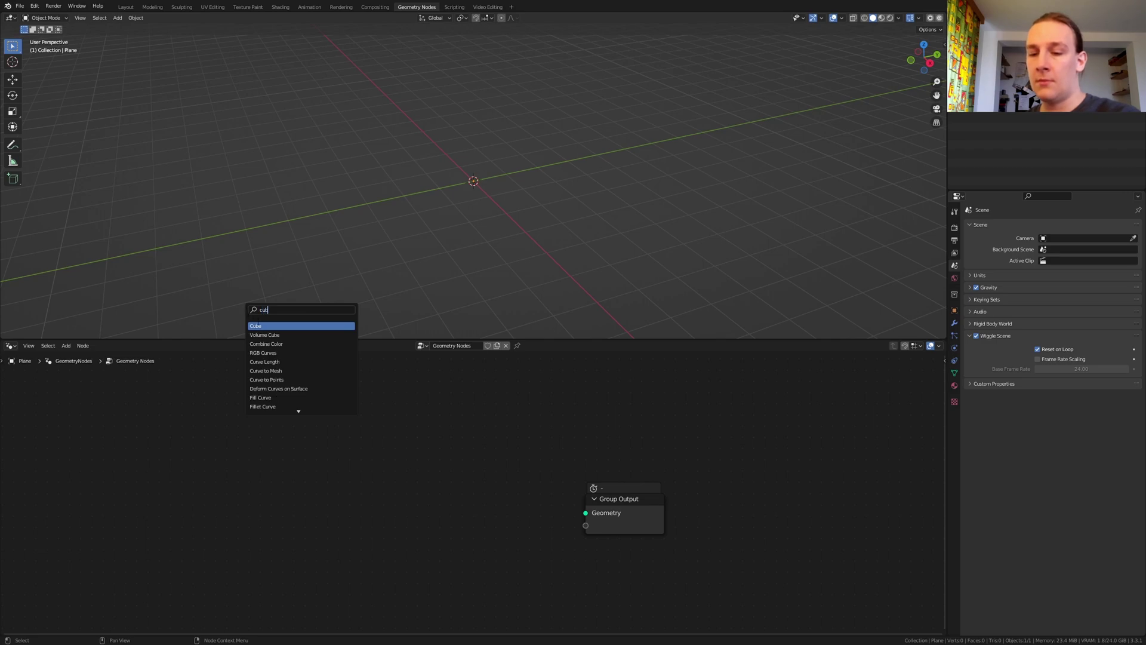
key(Return)
click(224, 386)
Step: Duplicate the Cube node below the original and set the copy's Y size to 0.14 m
key(shift+d)
click(222, 517)
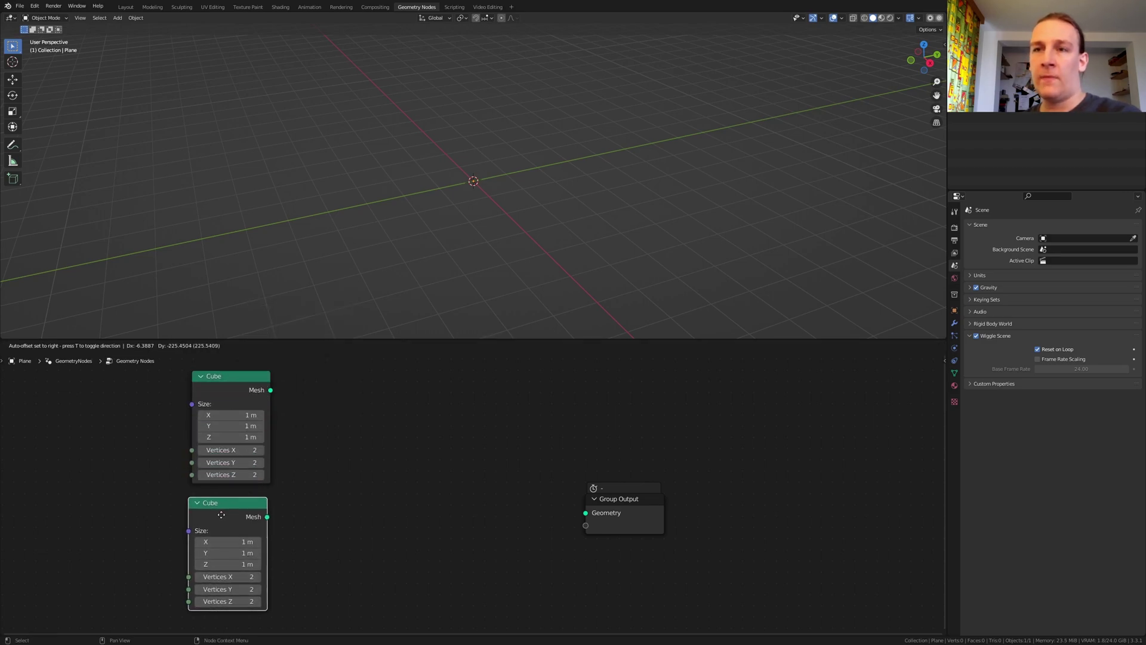
double_click(234, 553)
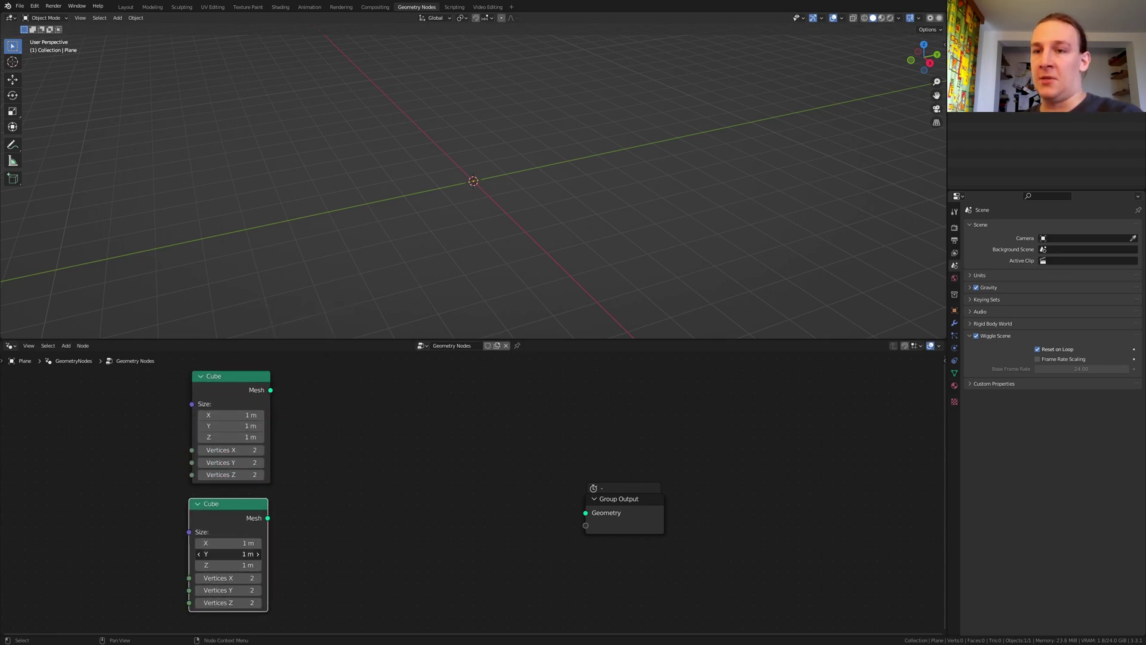
text(.1)
key(Return)
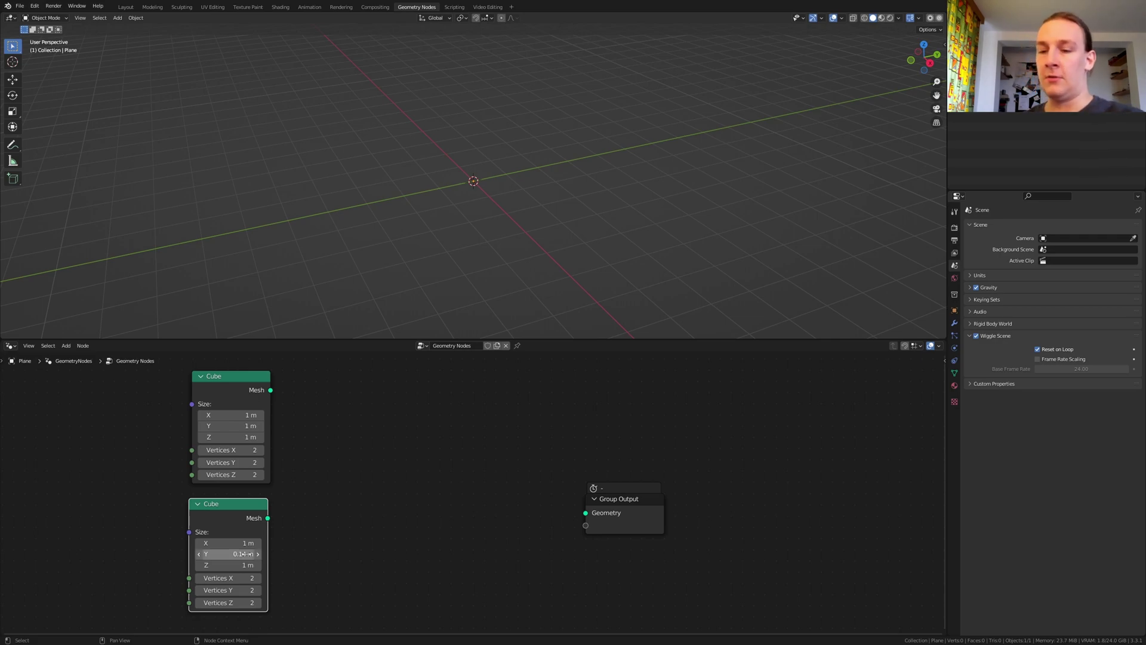
Step: Add a Join Geometry node beside the two Cube nodes
key(shift+a)
click(285, 385)
text(j)
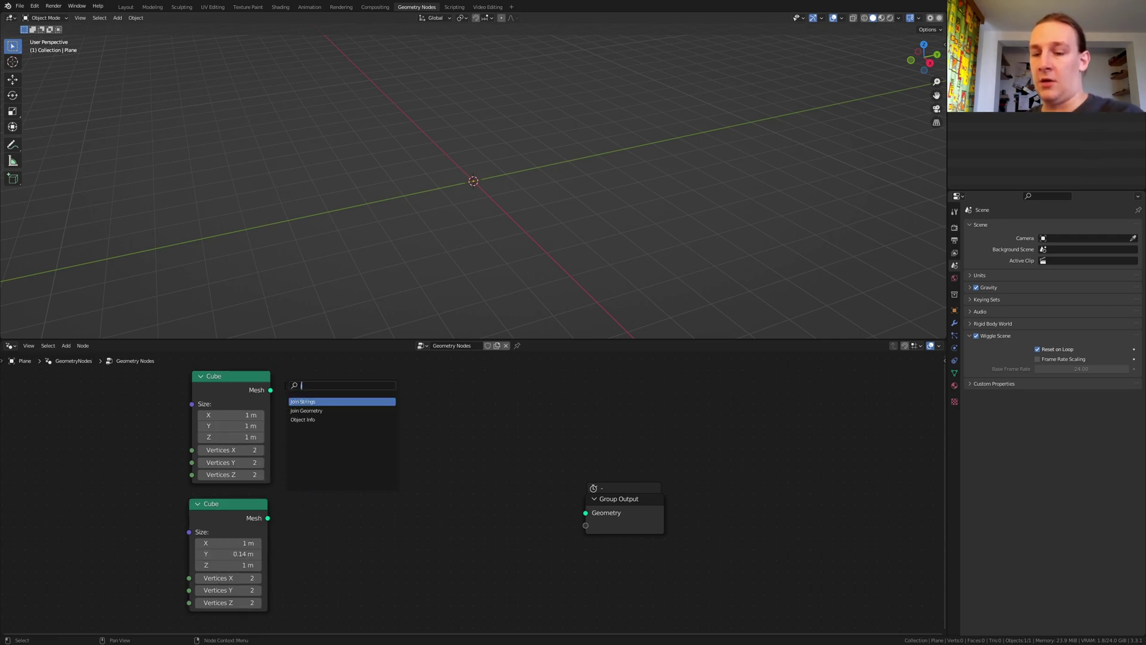
text(oi)
click(327, 411)
click(346, 451)
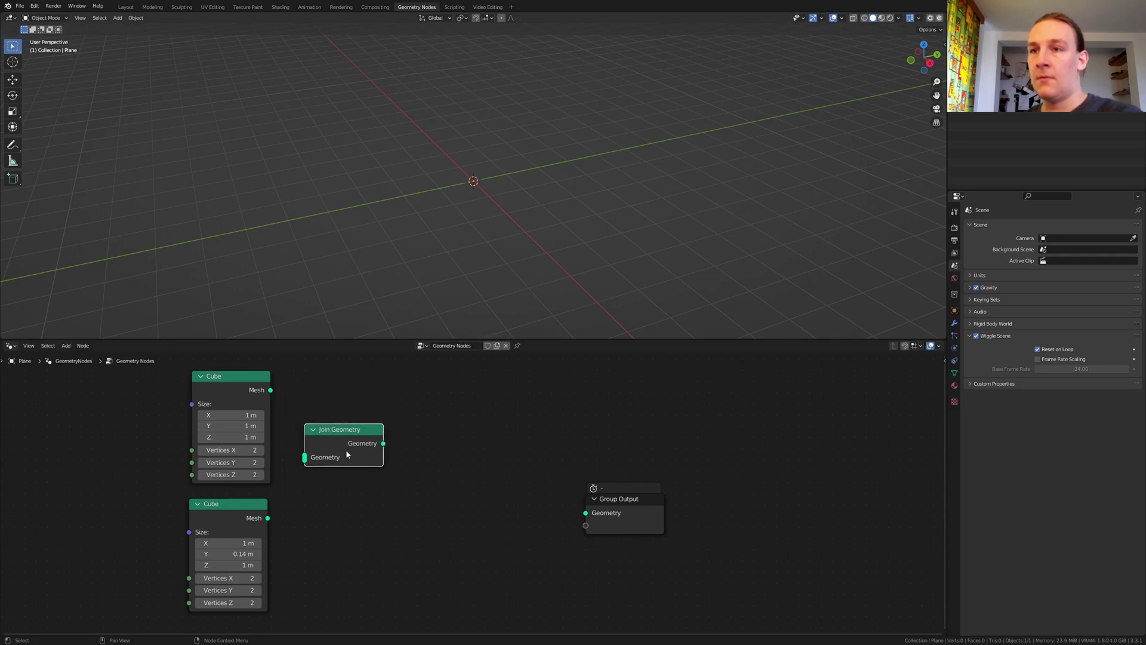
Step: Link both Cube meshes into the Join Geometry node and send its result to the Group Output
drag(267, 518, 304, 456)
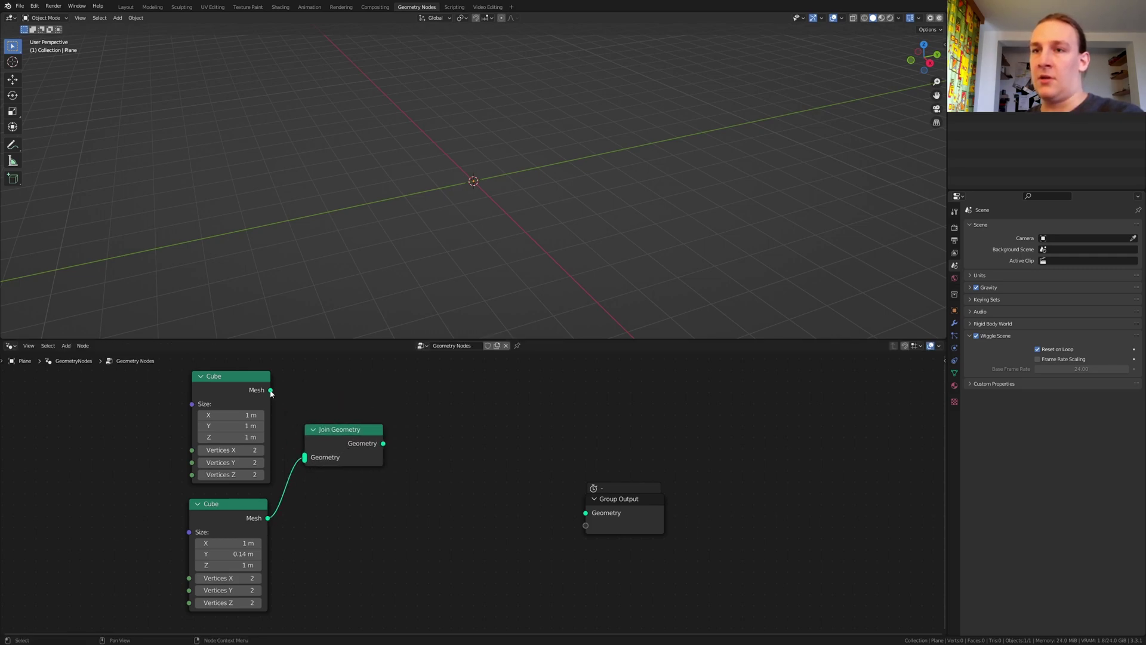
drag(271, 391, 317, 449)
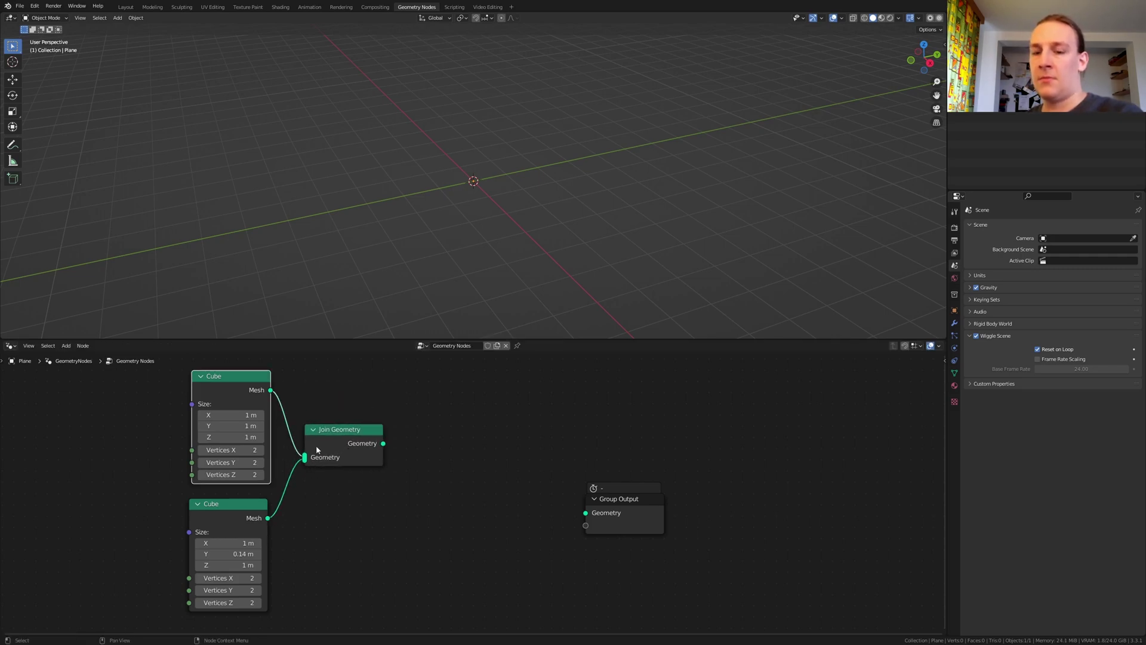
ctrl+shift+click(349, 435)
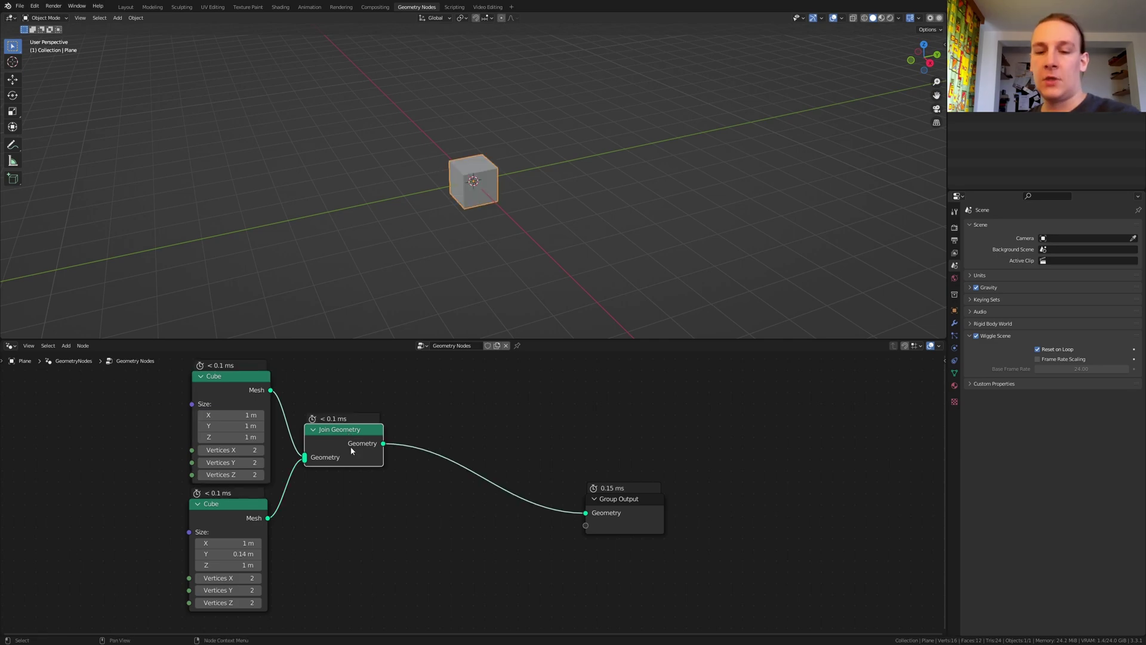
Step: Insert a duplicate Join Geometry node before the Group Output and feed a new Transform node into it
key(shift+d)
click(472, 440)
key(shift+a)
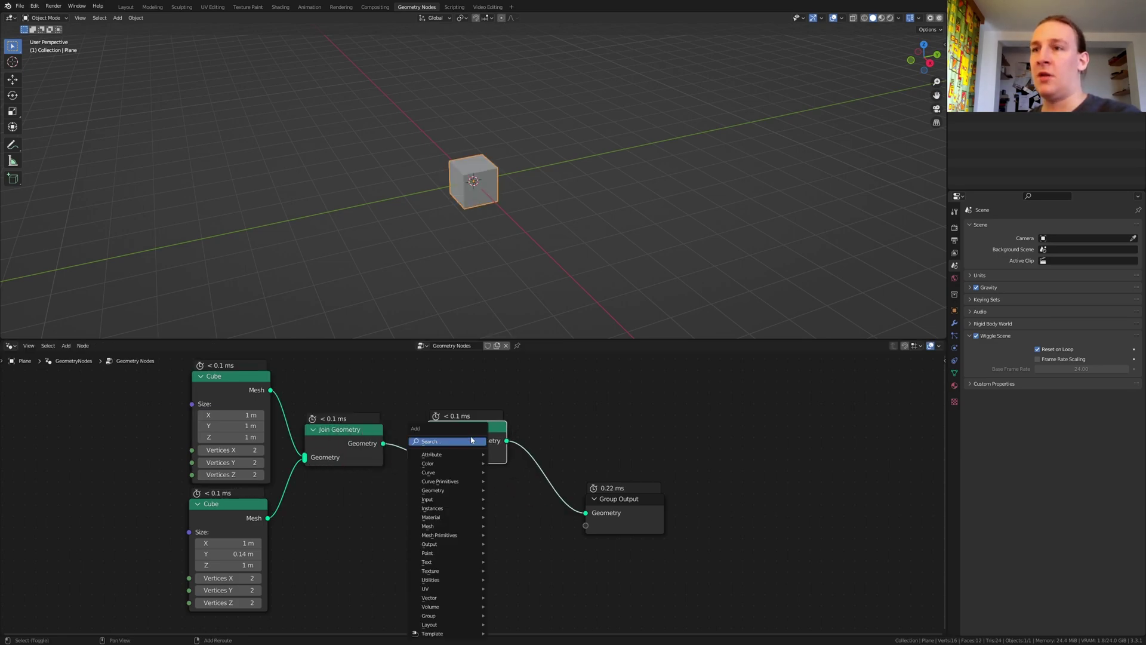
click(469, 441)
text(tra)
key(Return)
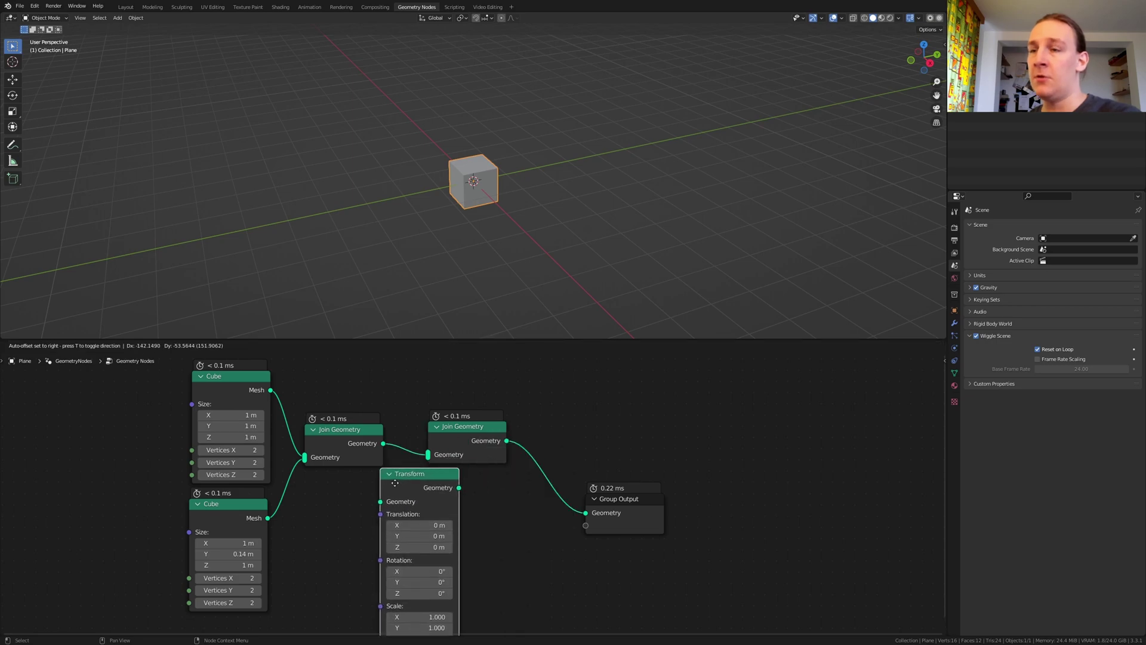
click(335, 519)
drag(398, 524, 429, 455)
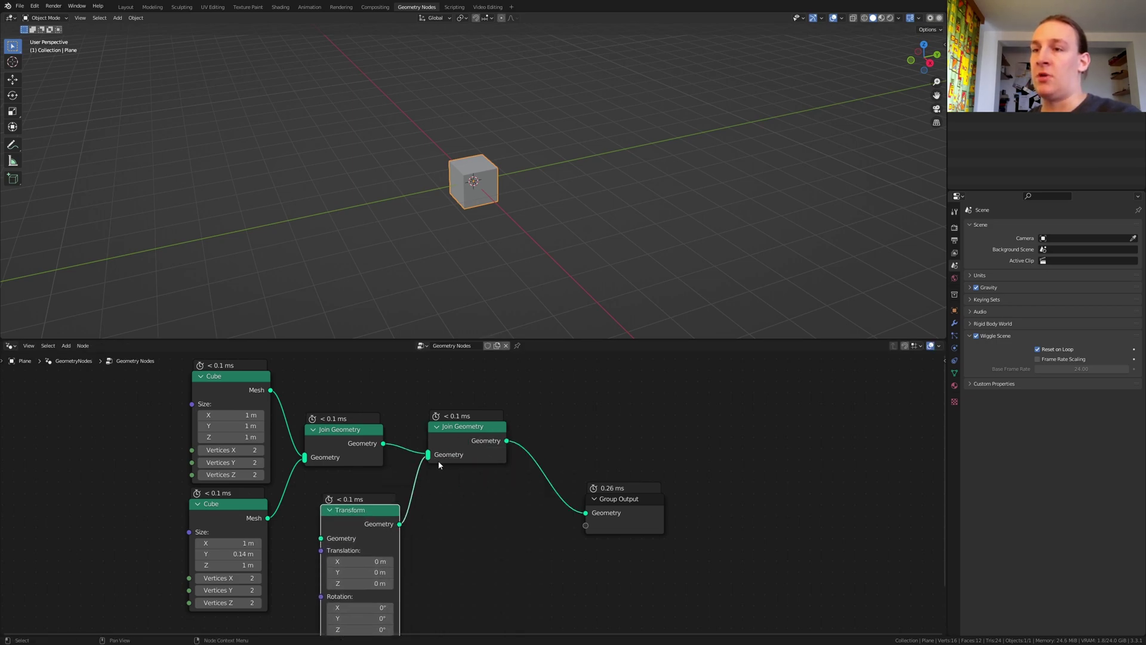
Step: Set the Transform node's X translation to 0.49 m
click(373, 561)
text(.49)
key(Return)
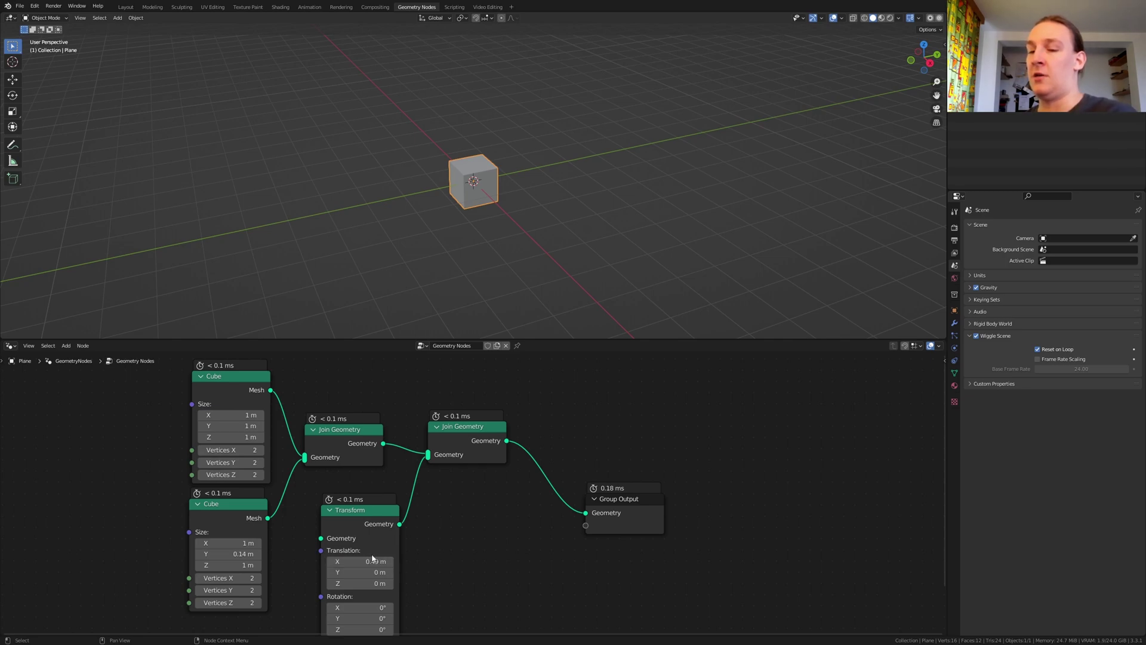
Step: Add a Cylinder mesh node and link its mesh output to the Transform node's geometry input
middle_drag(265, 493, 398, 387)
key(shift+a)
click(230, 422)
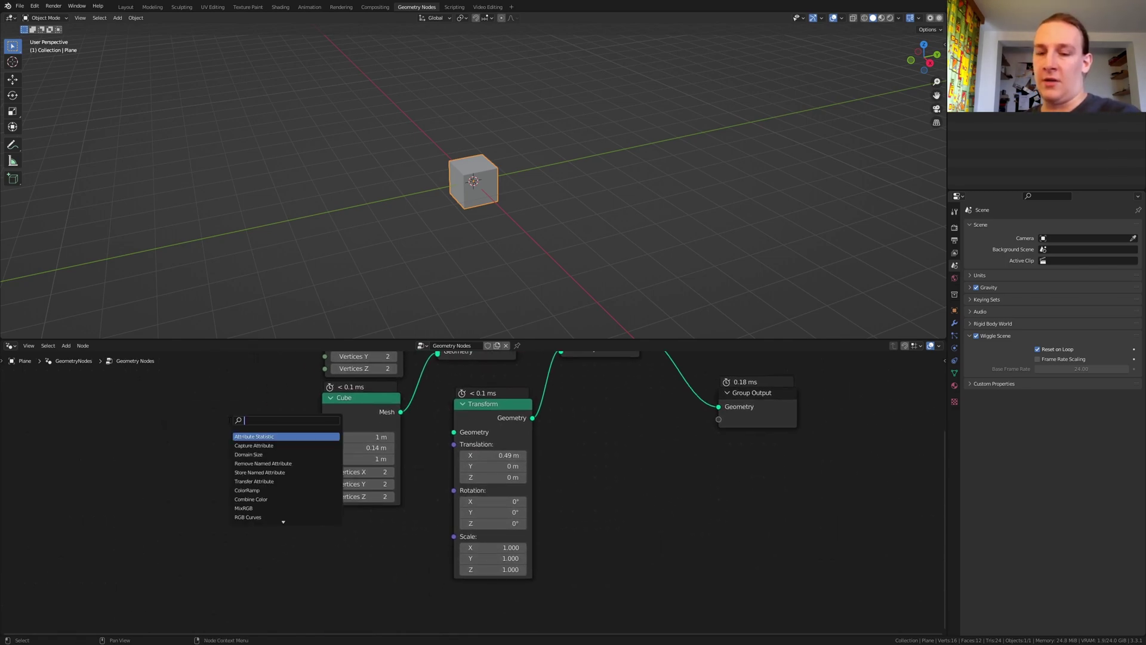
text(cy)
key(Return)
click(65, 519)
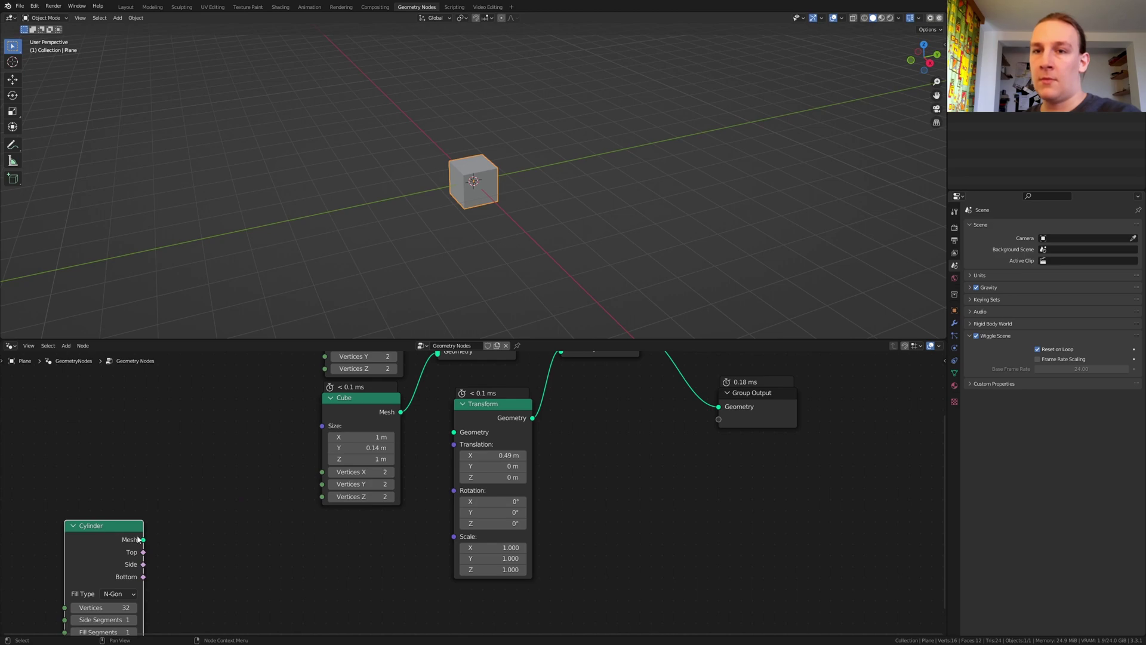
drag(143, 540, 451, 432)
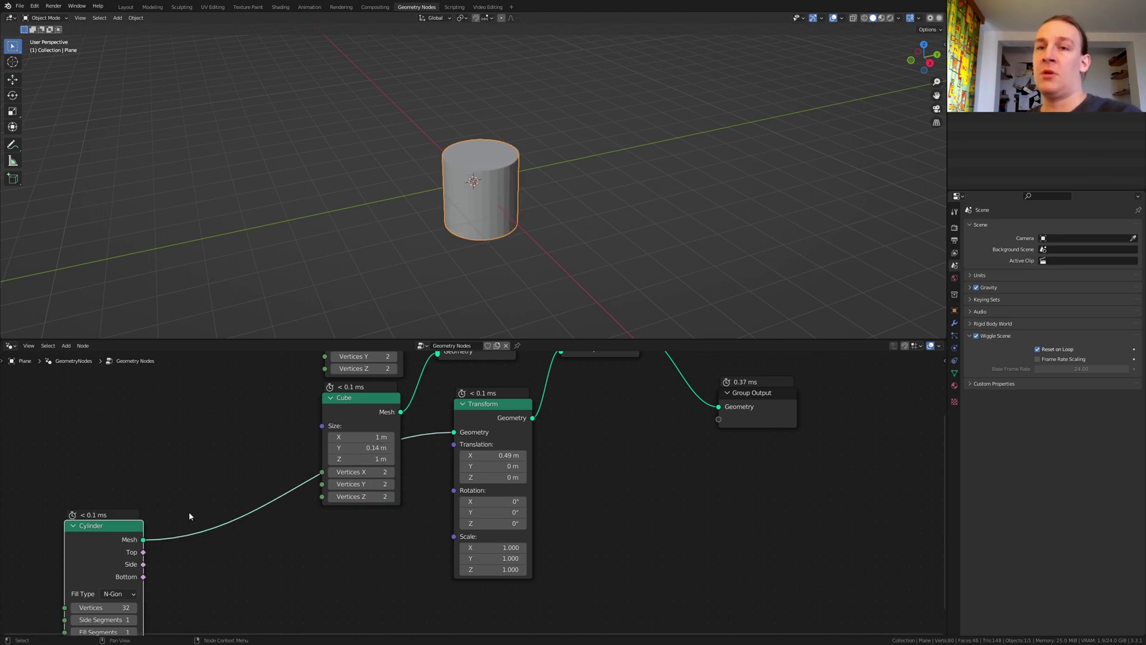
Step: Set the Cylinder node's radius to 10 m
middle_drag(189, 516, 204, 456)
click(117, 585)
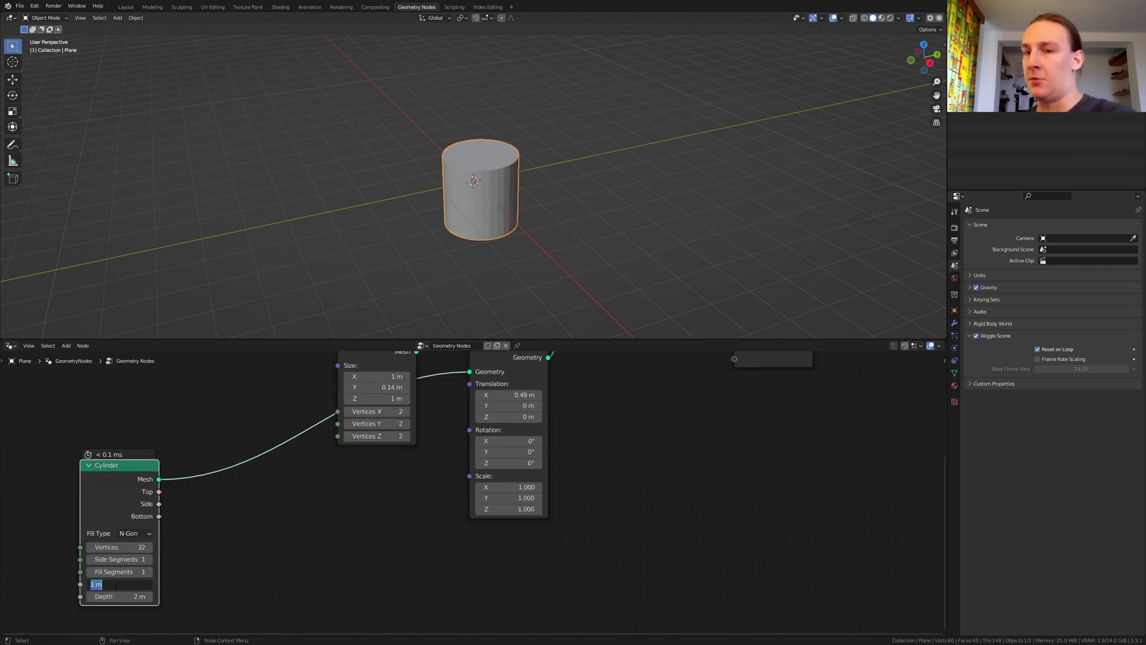
text(10)
key(Return)
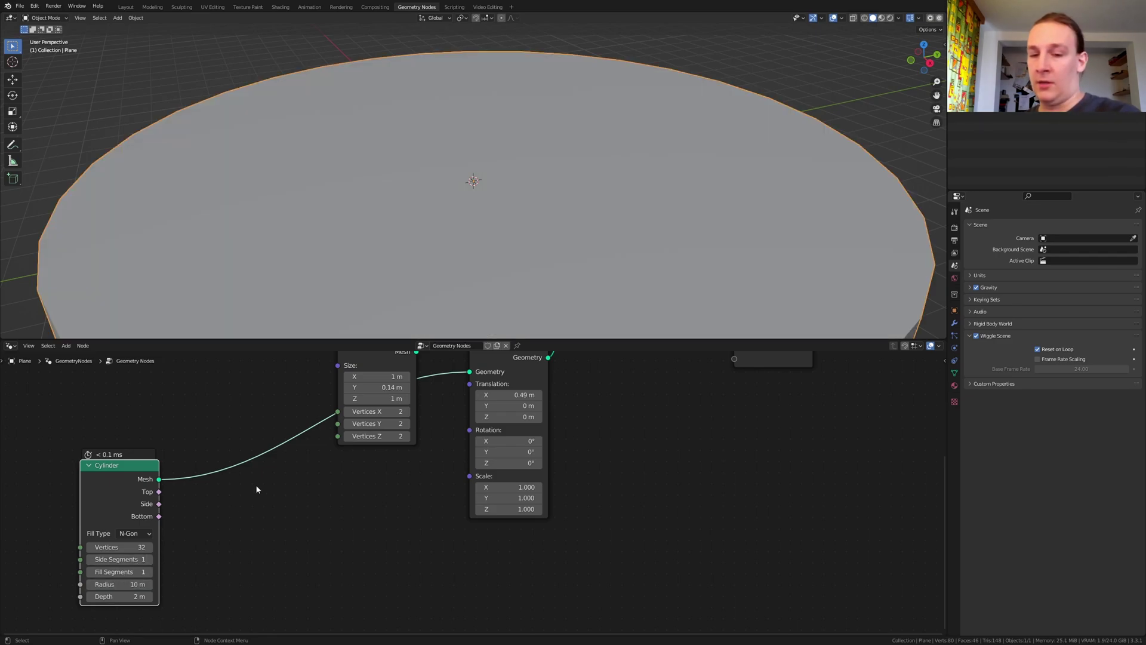
Step: Insert a Subdivide Mesh node after the Cylinder and set its level to 2
key(shift+a)
click(256, 443)
text(su)
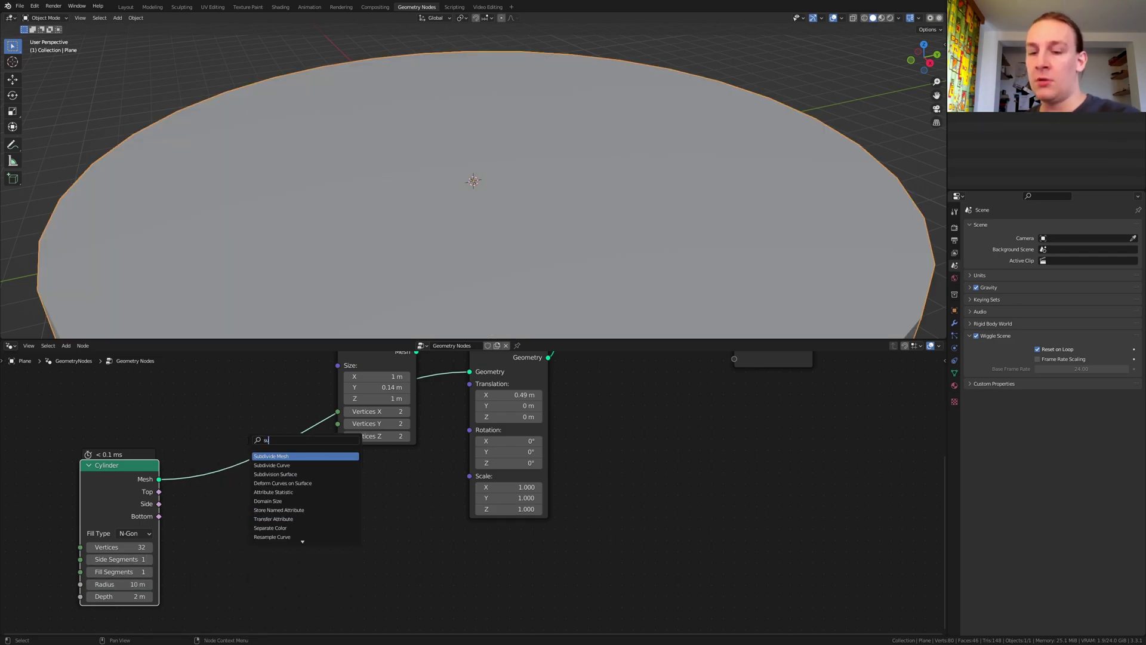
text(b)
key(Return)
click(244, 474)
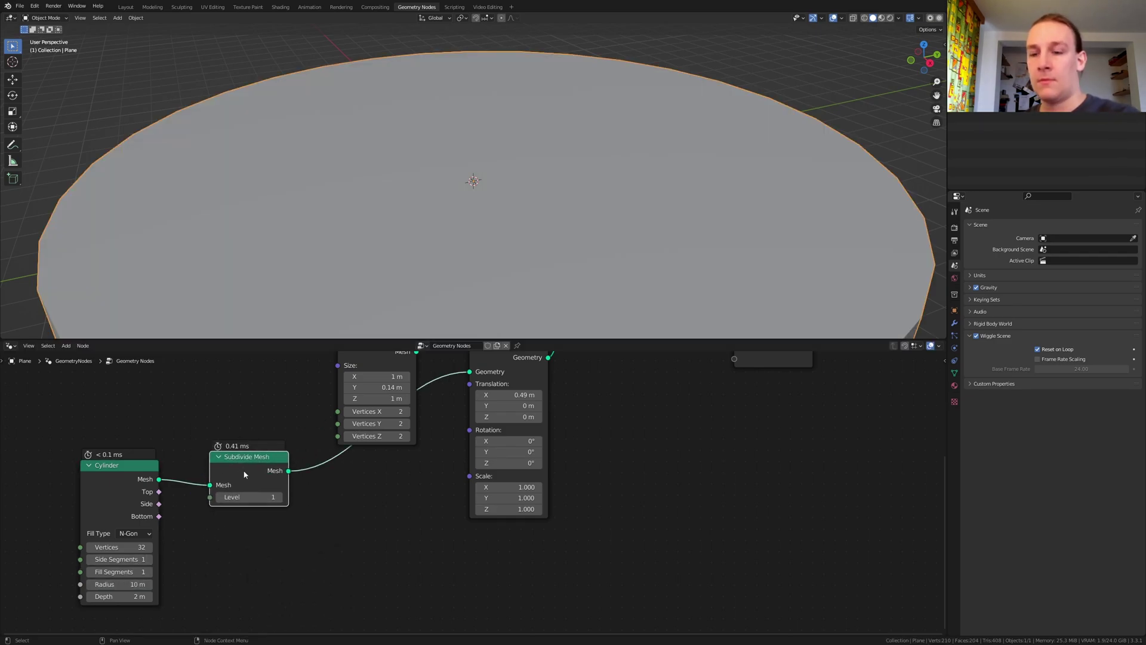
click(278, 497)
drag(256, 470, 253, 485)
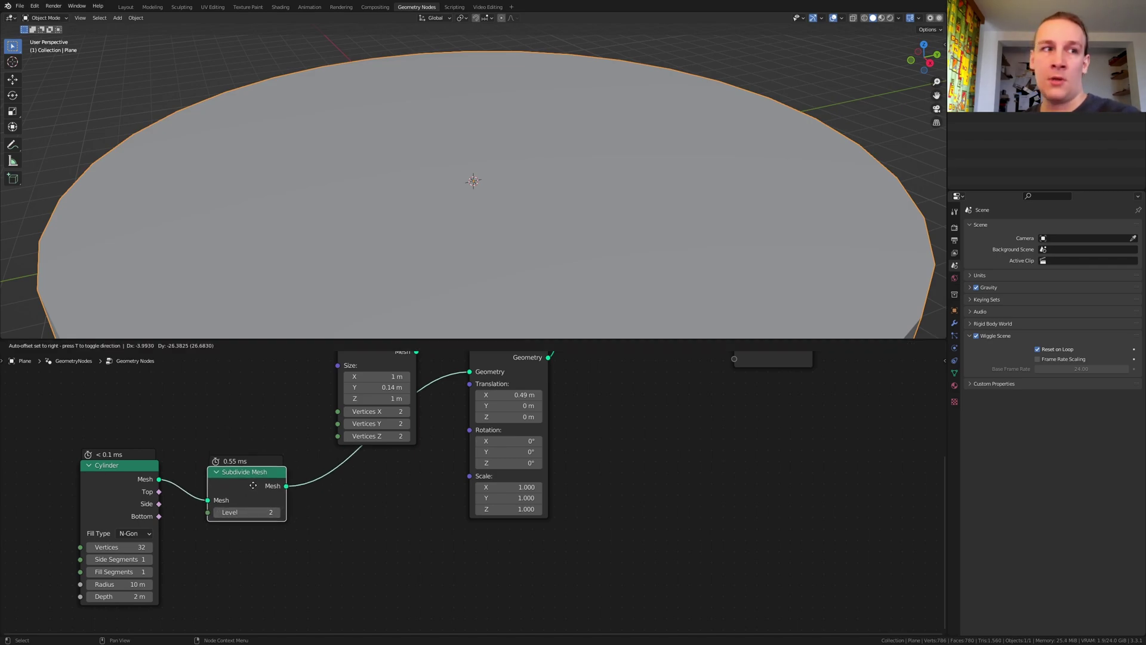
Step: Insert a Subdivision Surface node between the Subdivide Mesh and Transform nodes
key(shift+a)
click(256, 442)
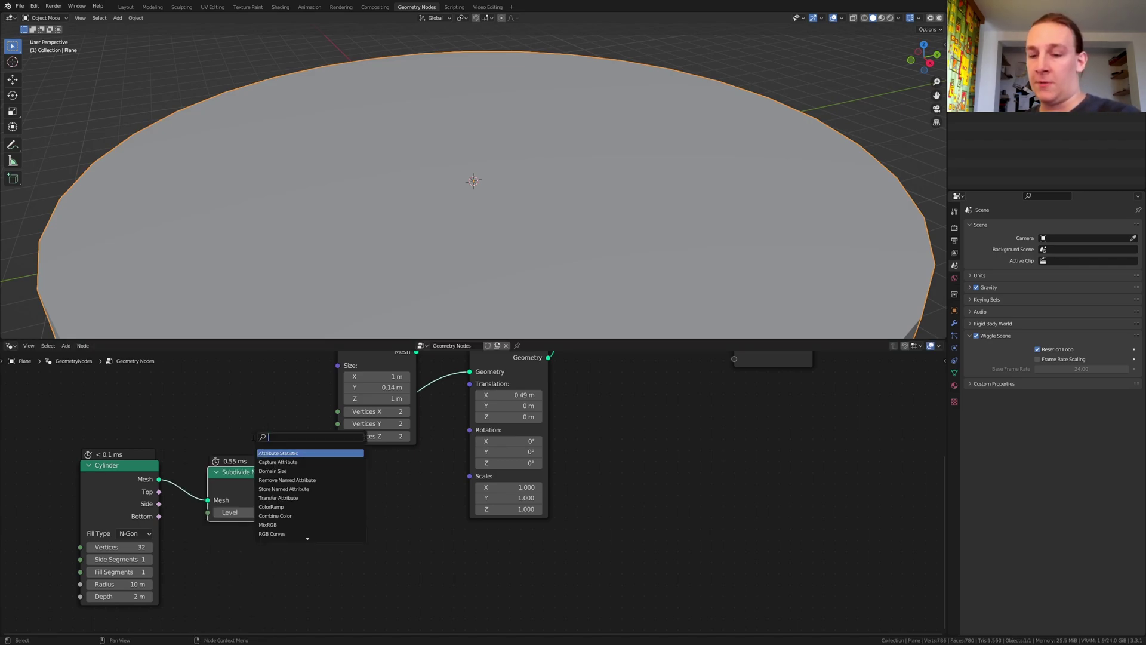
text(subdiv)
key(Return)
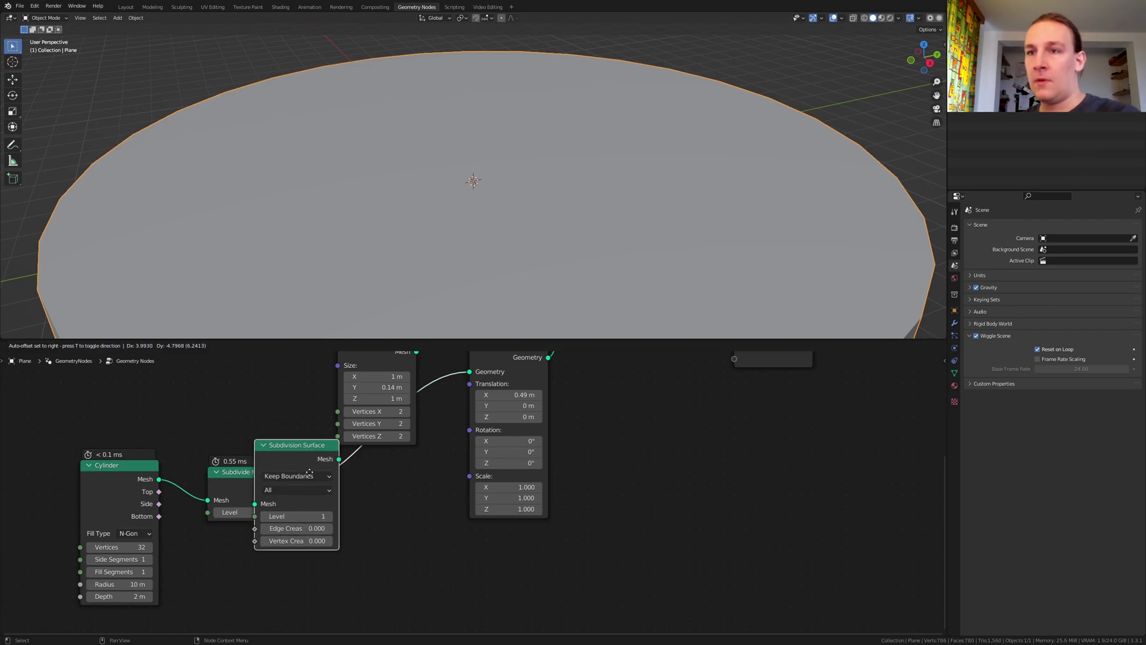
click(310, 472)
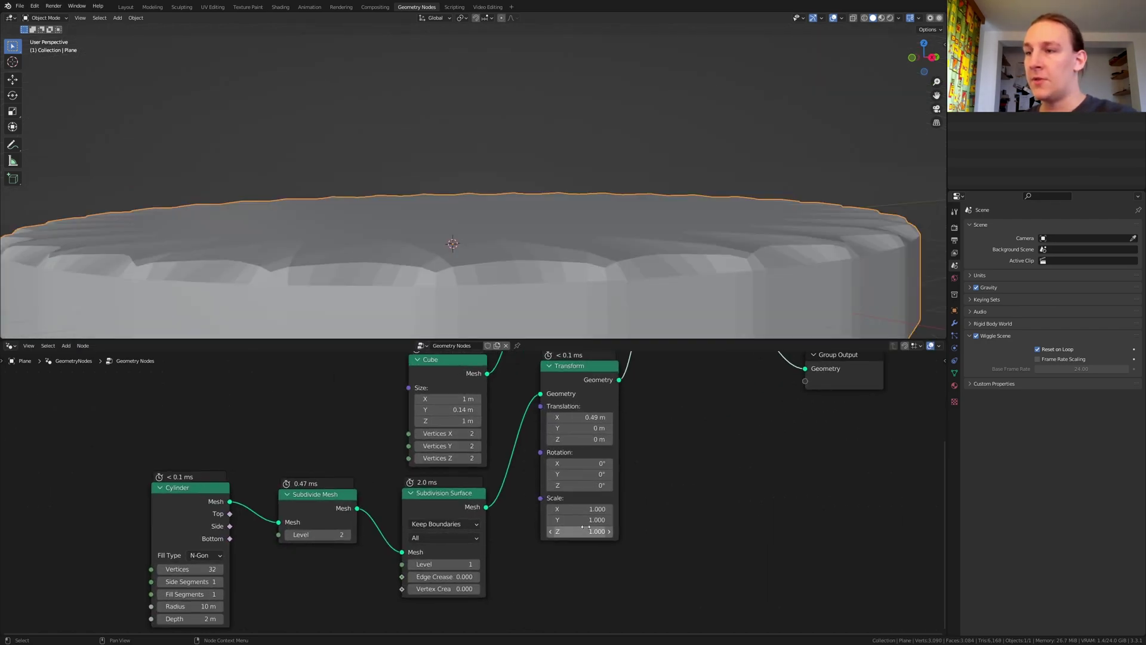
Step: Scale the cylinder in the Transform node to 0.05 on X and Y and 0.01 on Z
scroll(586, 526, up, 1)
drag(590, 508, 590, 521)
text(.)
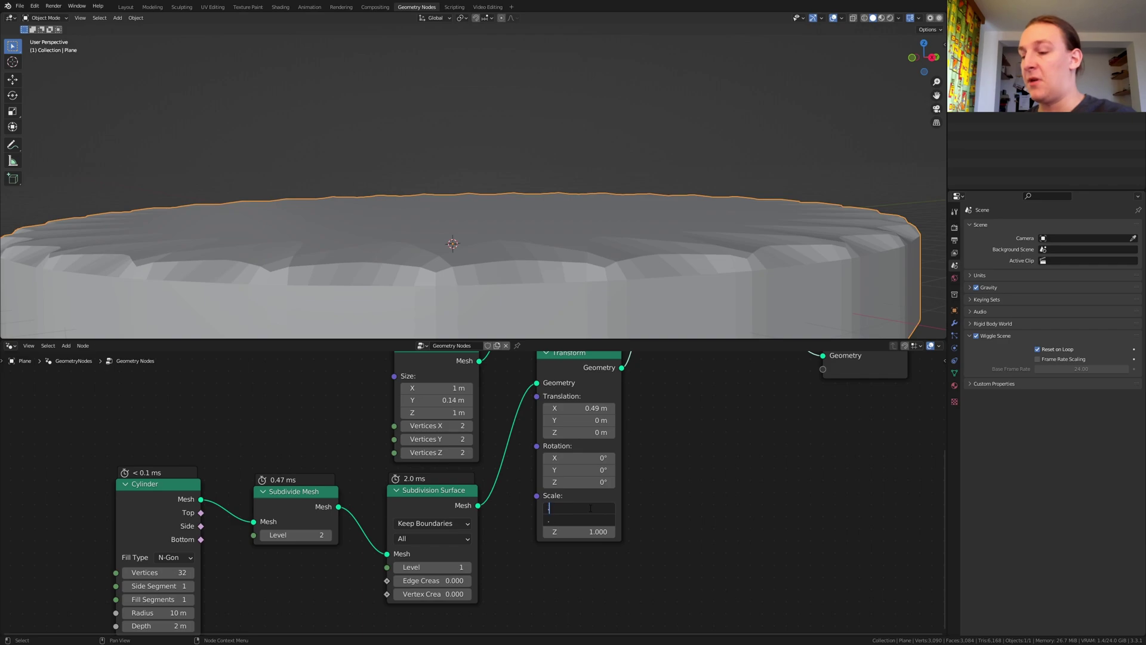
text(.05)
key(Return)
click(590, 532)
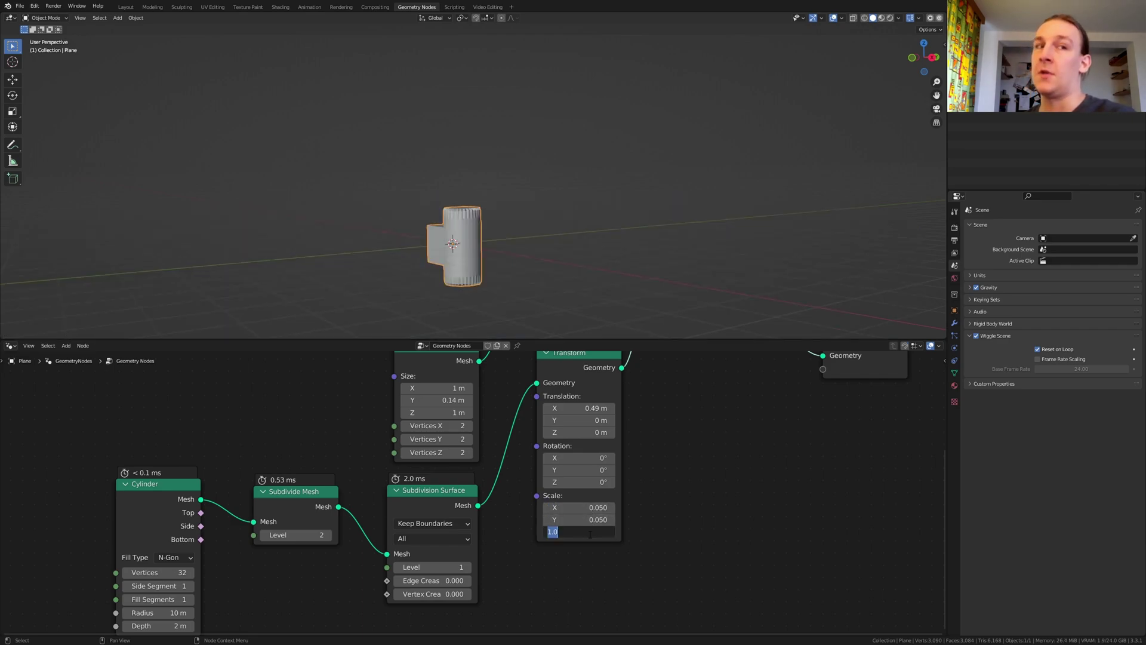
key(Return)
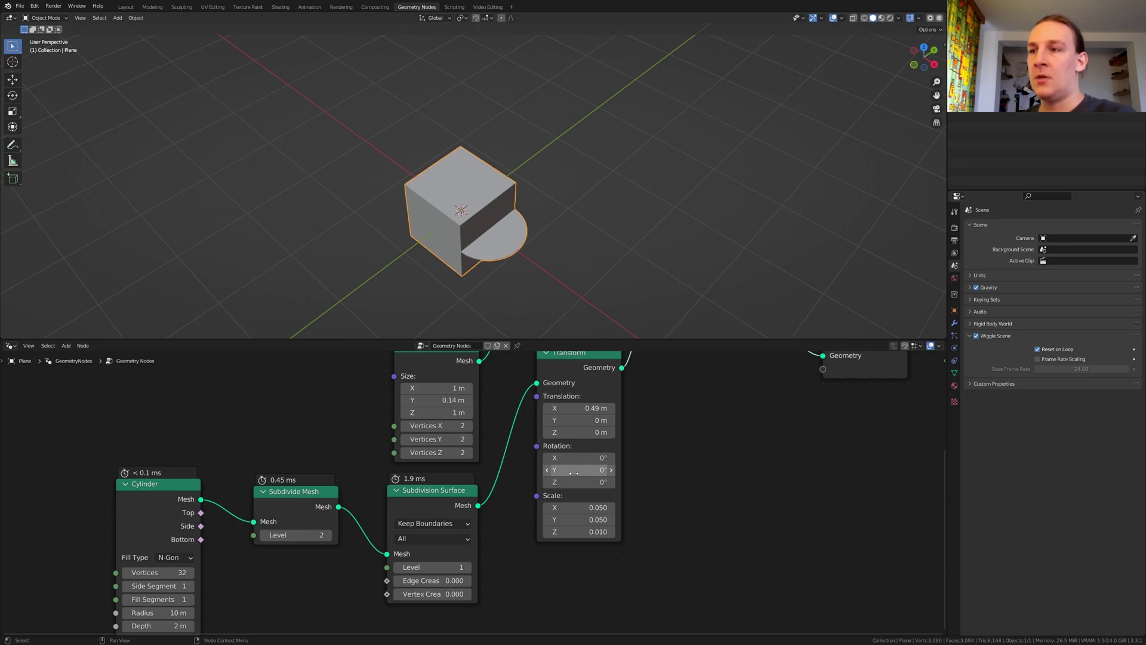
Step: Set the Transform node's Y rotation to 90°
click(574, 470)
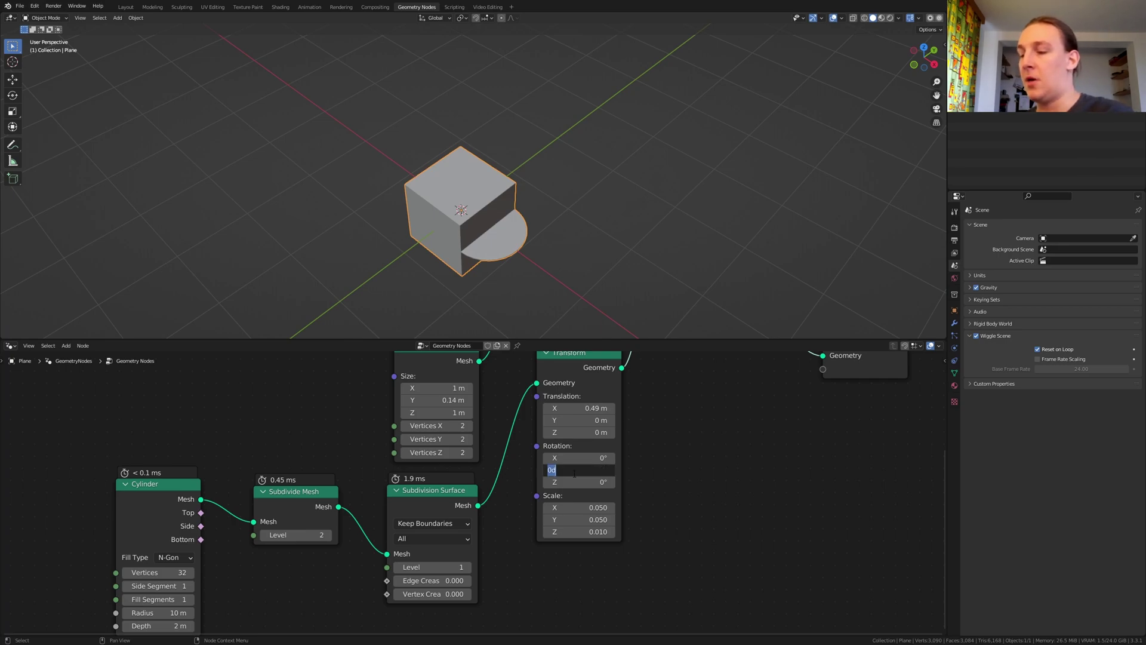
text(90)
key(Return)
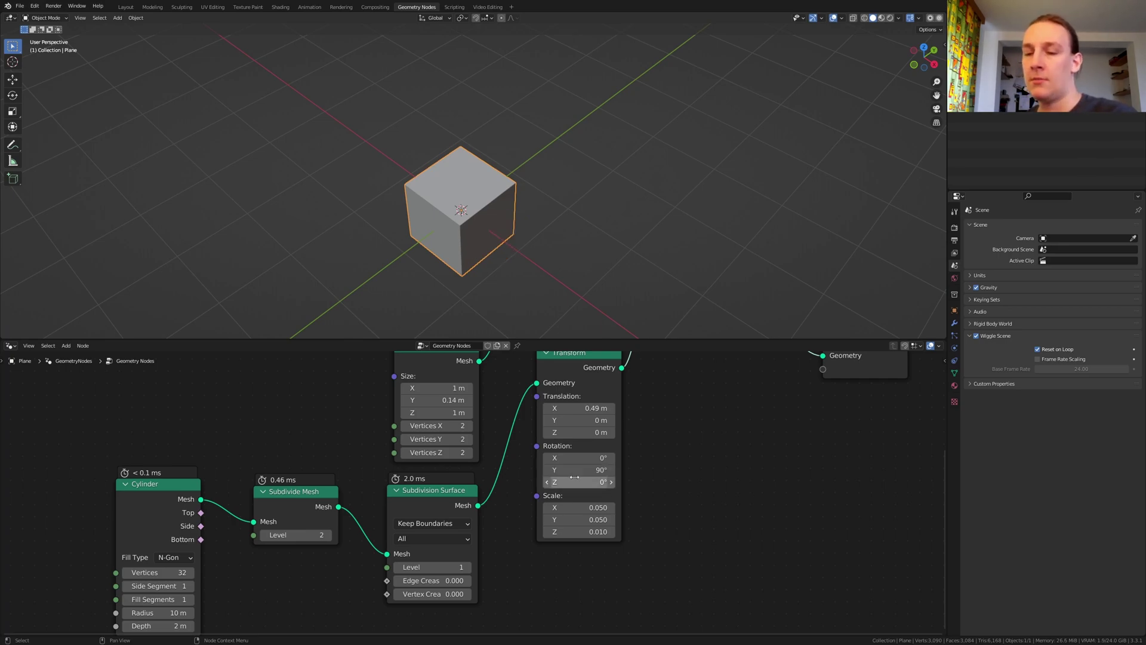
Step: Duplicate the Subdivision Surface node, insert the copy before the Group Output and set its level to 4
scroll(496, 544, down, 2)
key(shift+d)
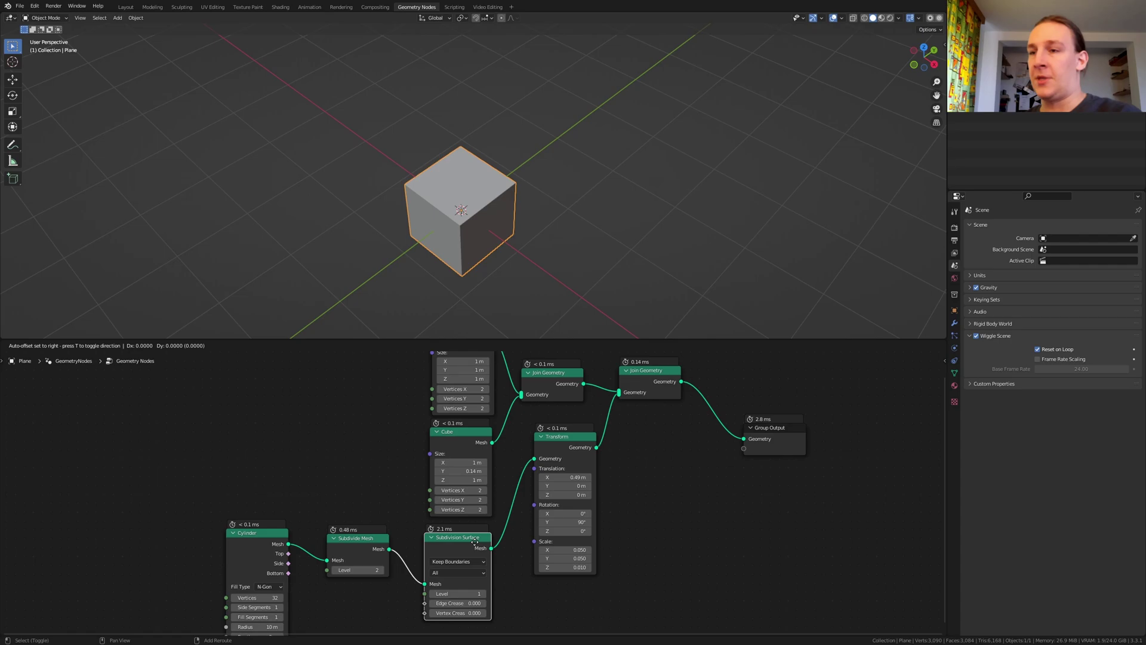
click(768, 371)
click(763, 421)
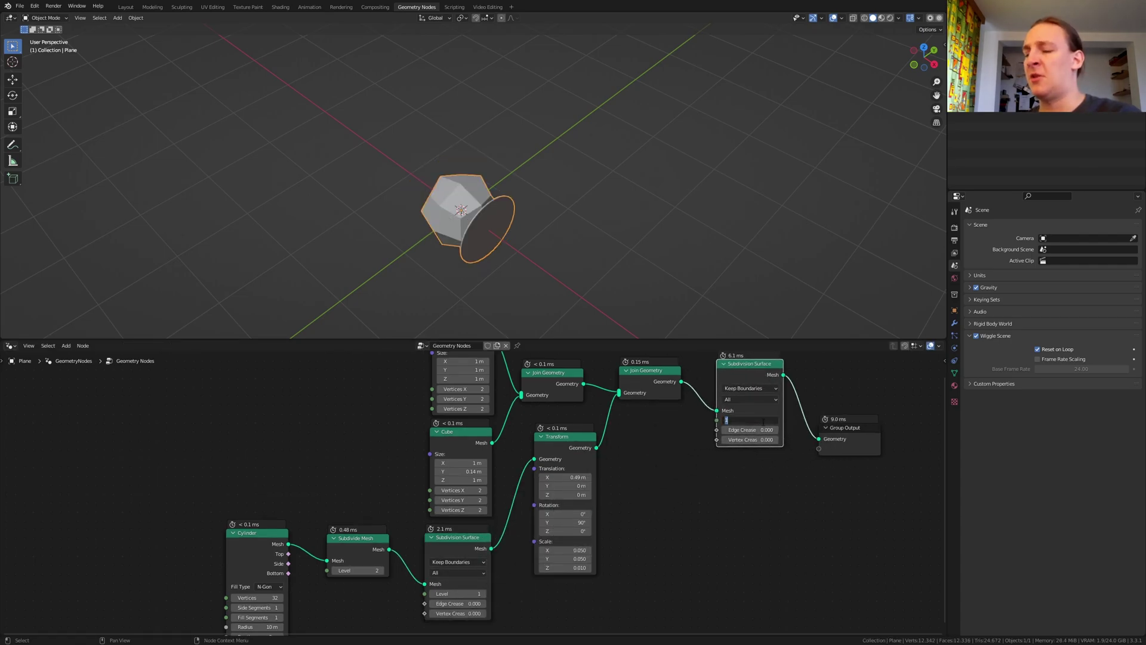
text(4)
key(Return)
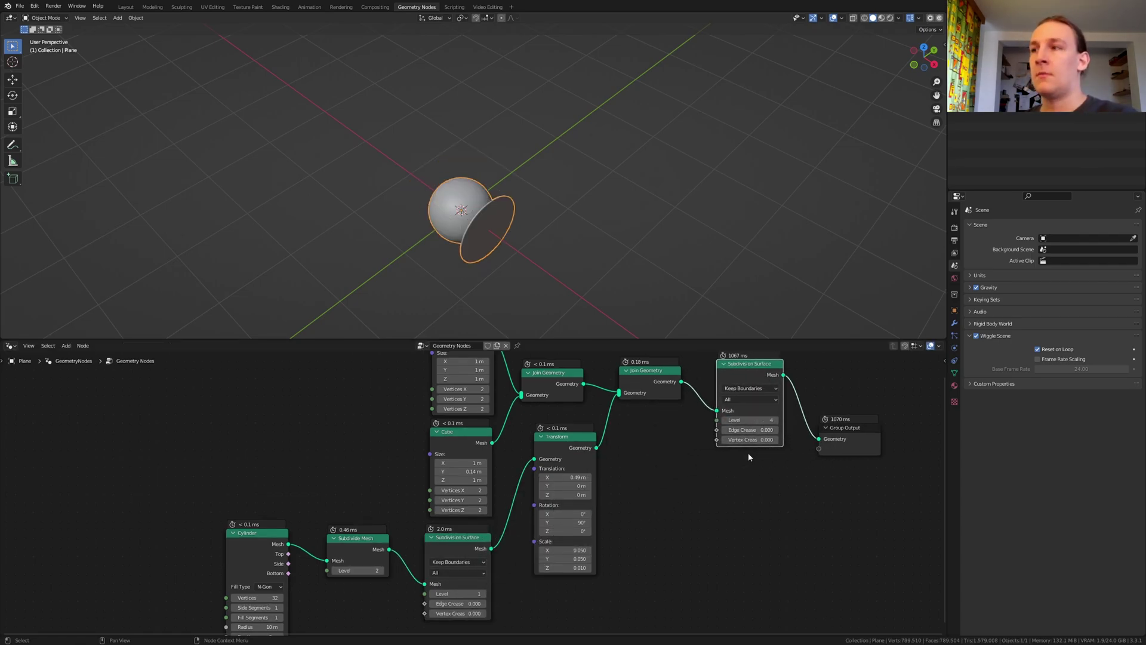
Step: Open the node editor's overlay options to examine the Timings setting
scroll(749, 436, up, 3)
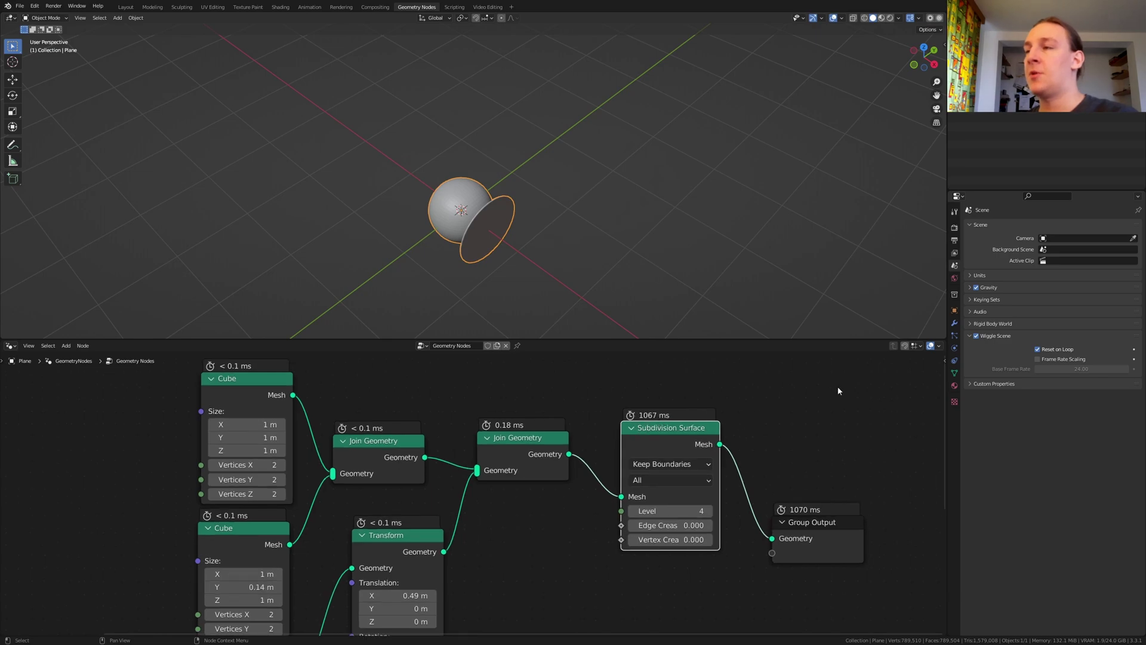
click(939, 347)
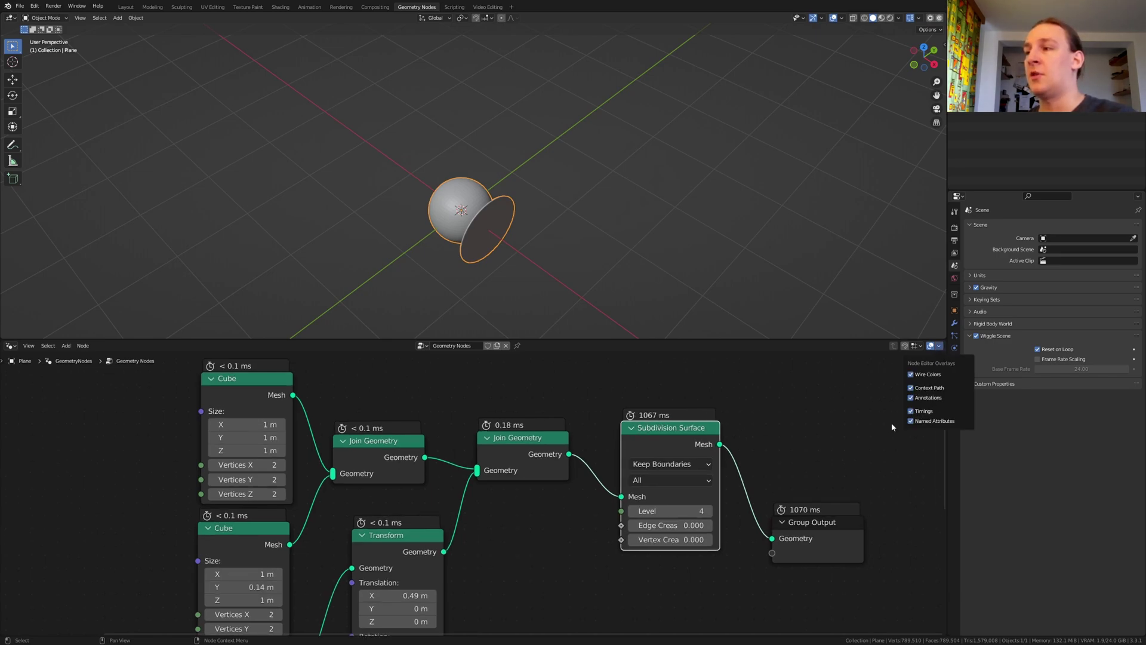
Step: Add a Gradient Texture node set to Easing and connect its Color output to the last Subdivision Surface's Edge Crease
middle_drag(816, 450, 846, 386)
key(shift+a)
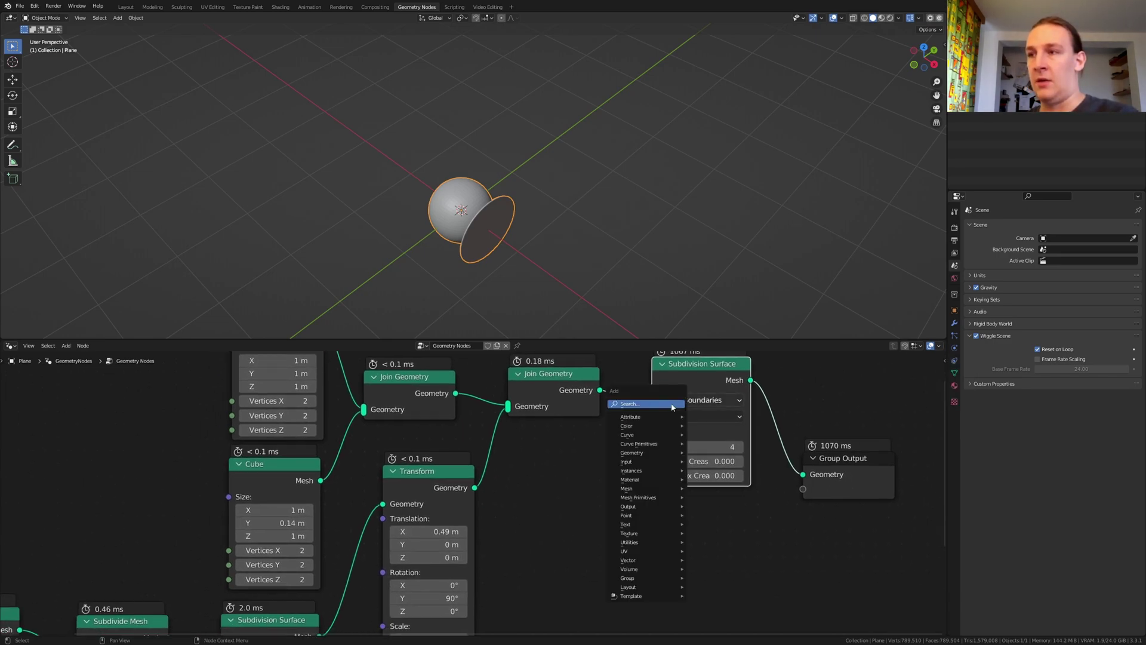
click(672, 405)
text(gra)
click(689, 420)
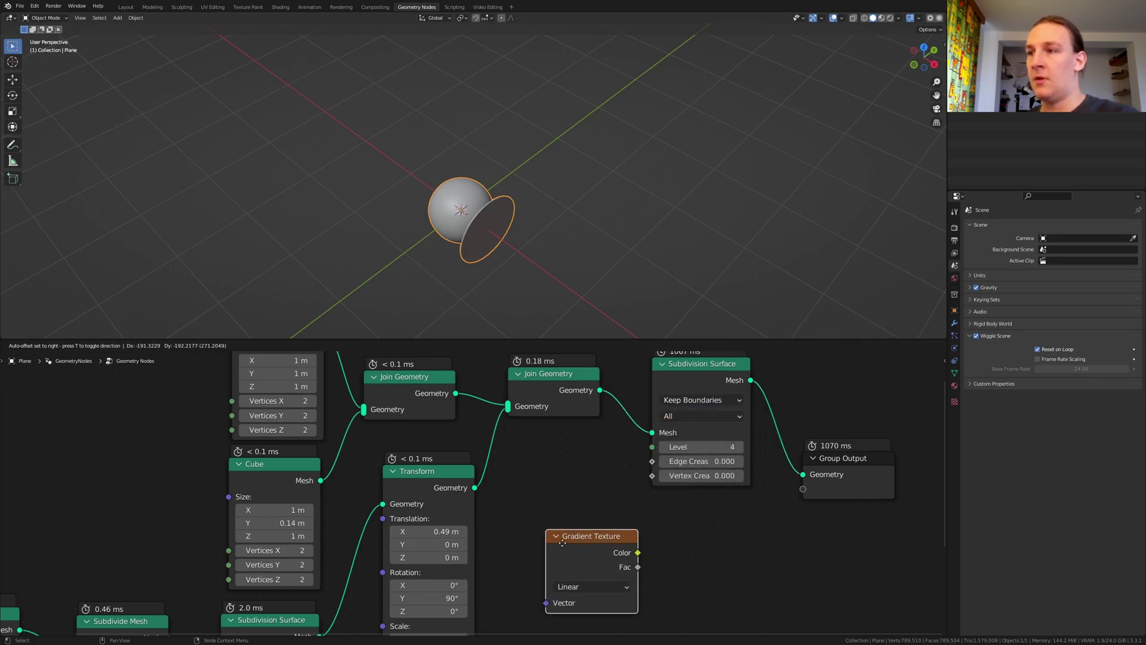
click(604, 565)
drag(613, 566, 649, 465)
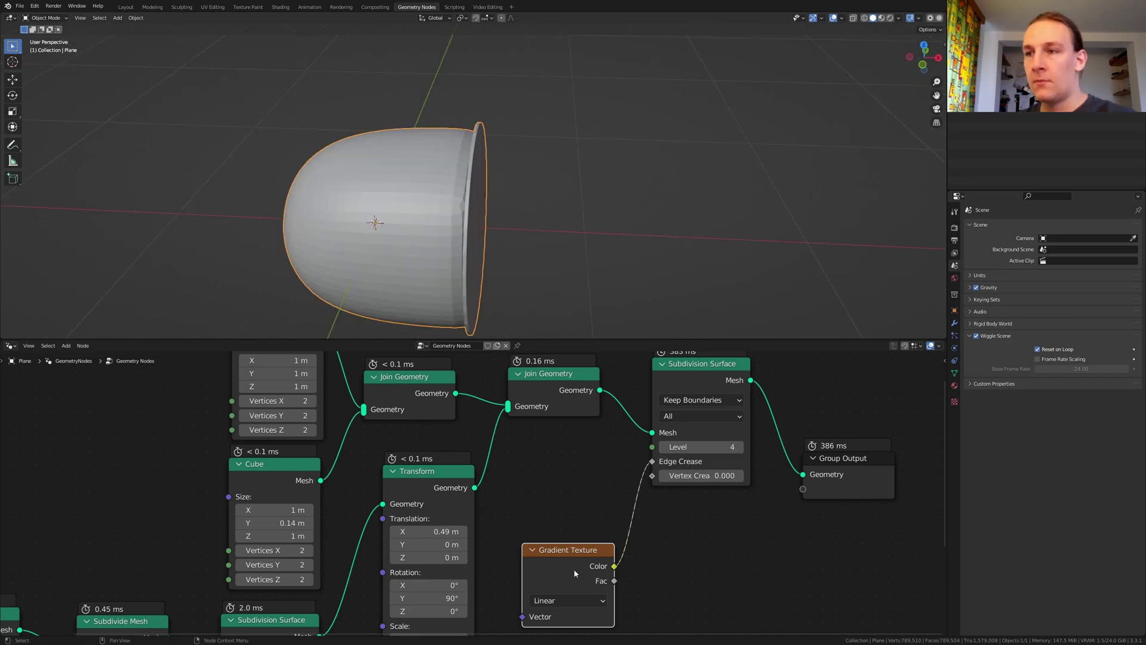
click(582, 605)
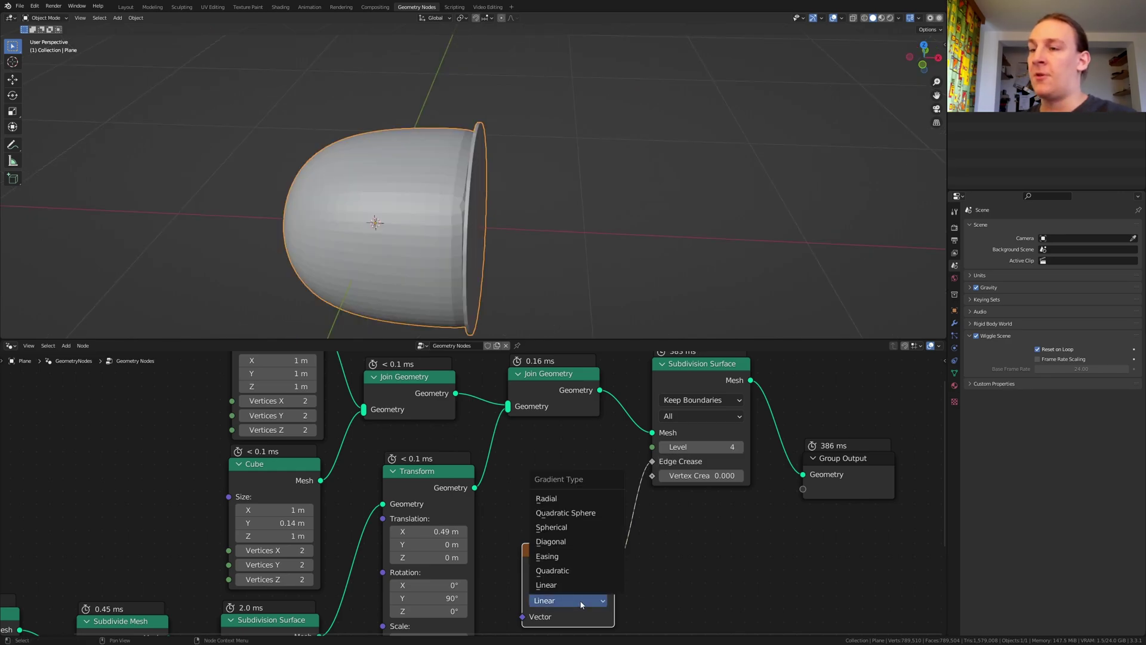
click(587, 560)
Step: Insert a Transform node between the last Subdivision Surface and the Group Output and set its Y rotation to 90°
scroll(776, 486, down, 3)
middle_drag(776, 486, 702, 490)
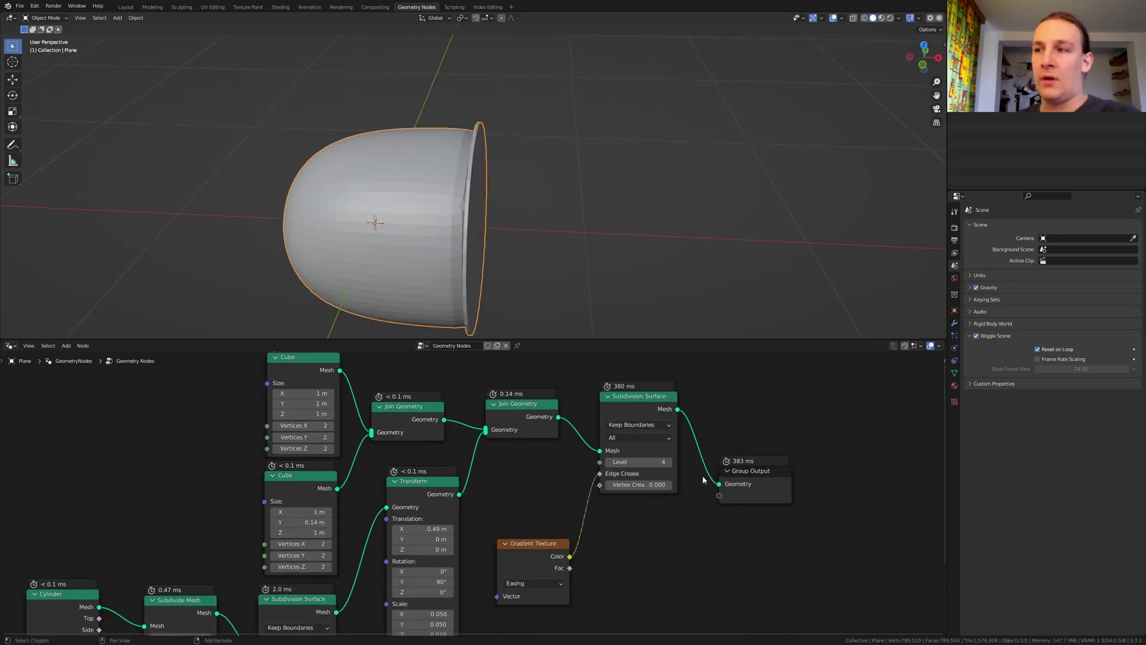
key(shift+a)
click(697, 440)
text(tra)
key(Return)
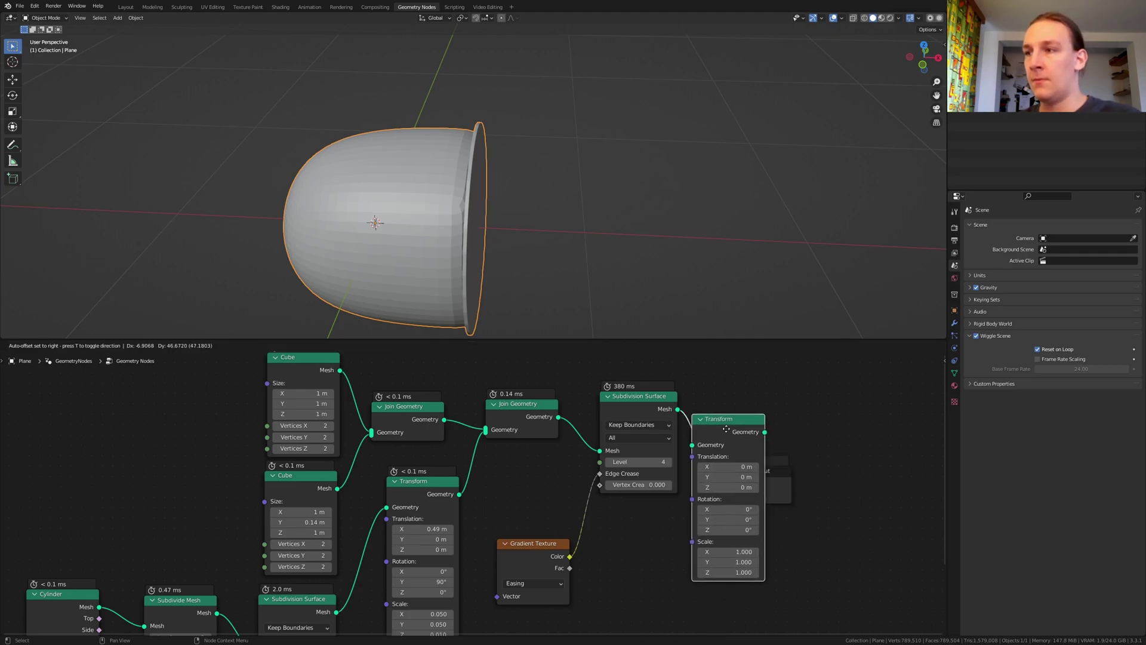
click(724, 421)
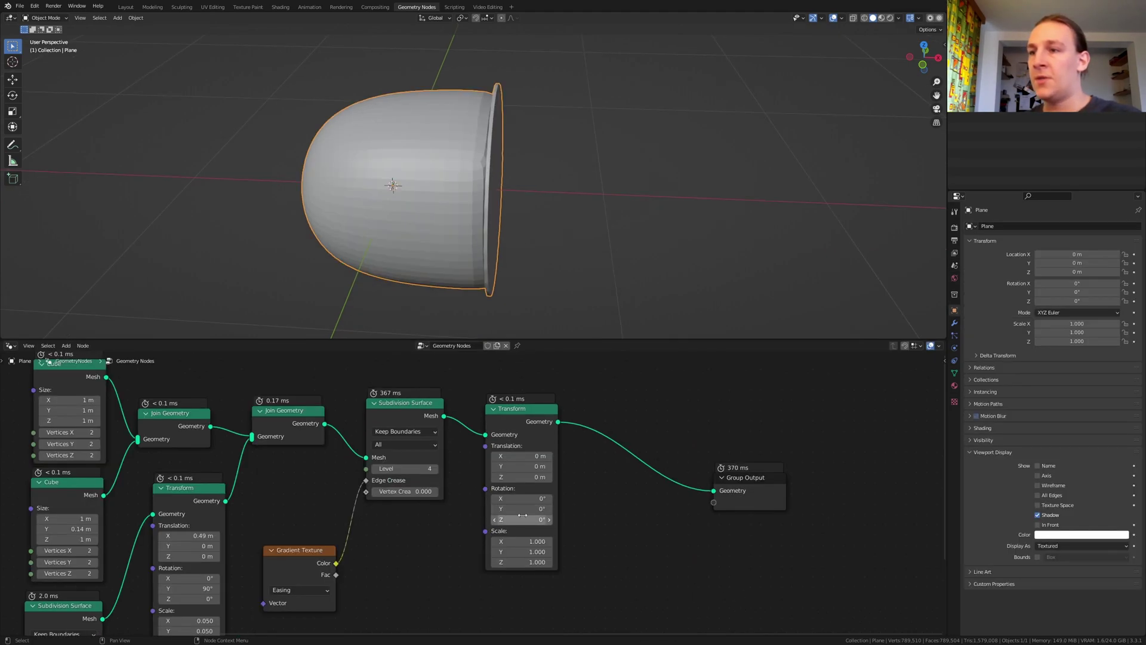
double_click(530, 511)
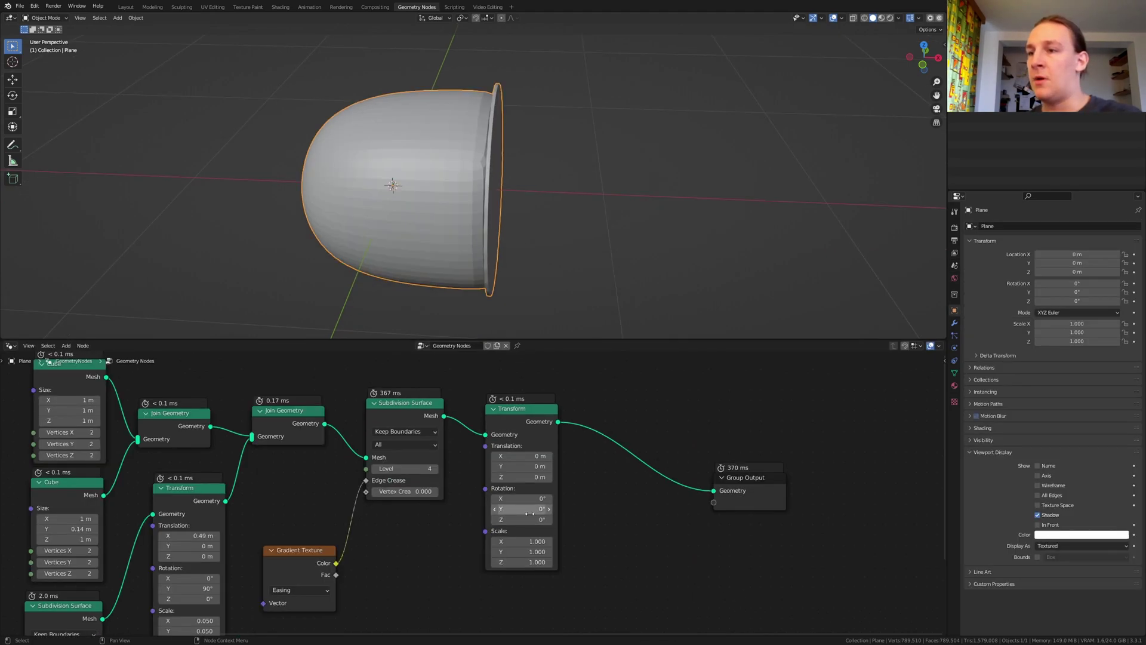
key(Return)
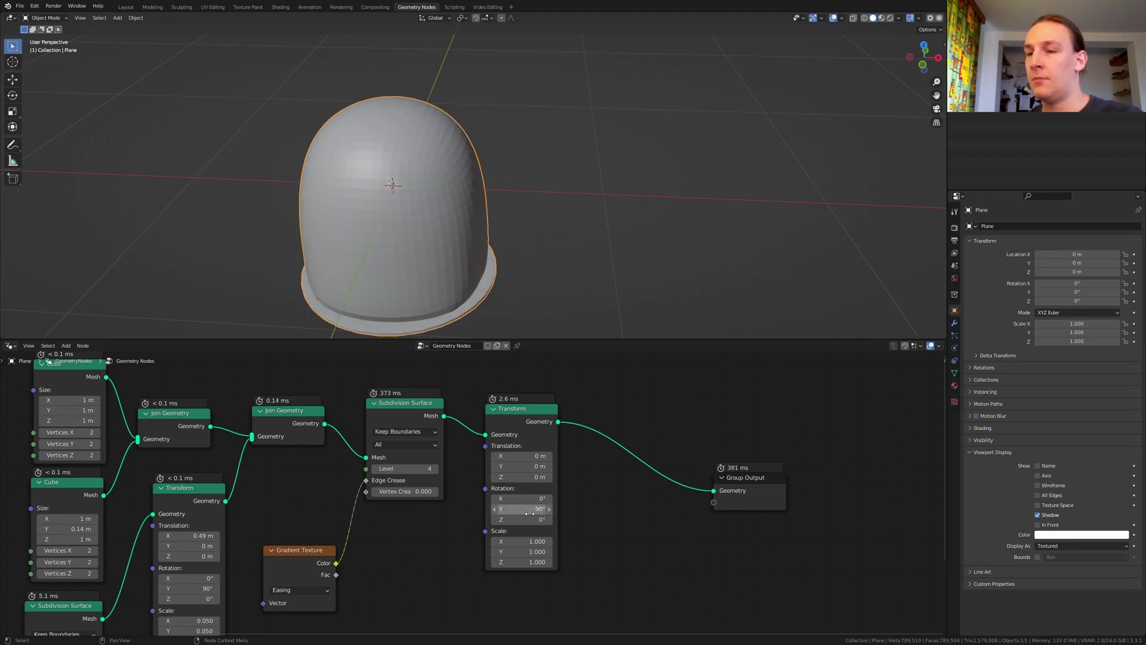
Step: Insert a Mesh to Volume node between the new Transform node and the Group Output
key(shift+a)
click(597, 438)
text(m)
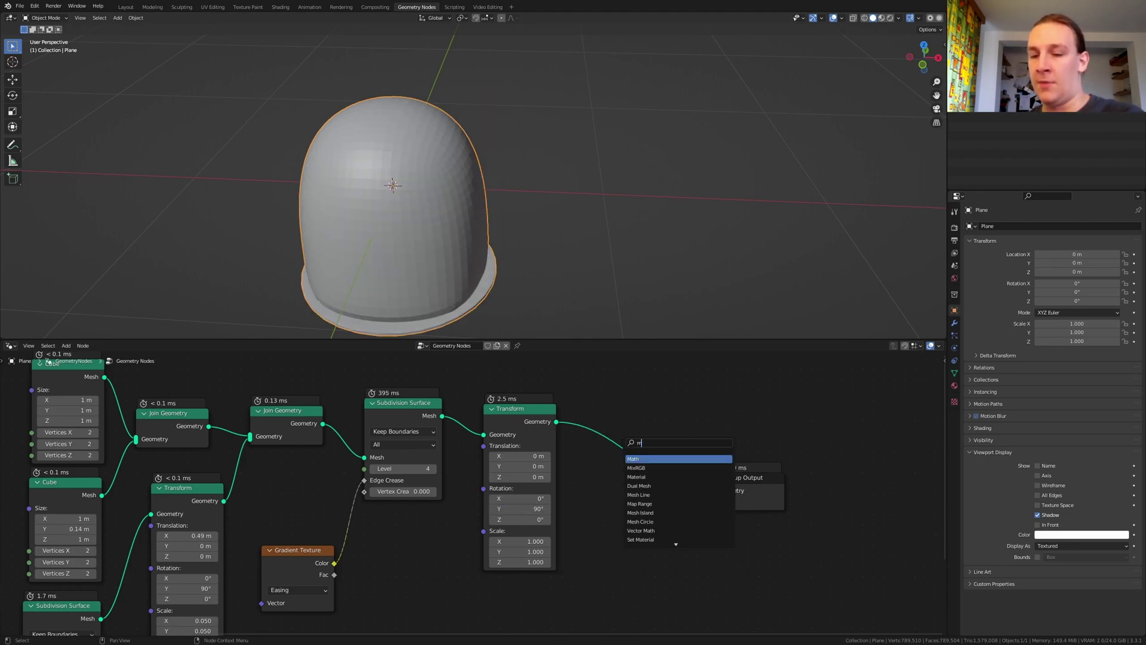
text(esh to)
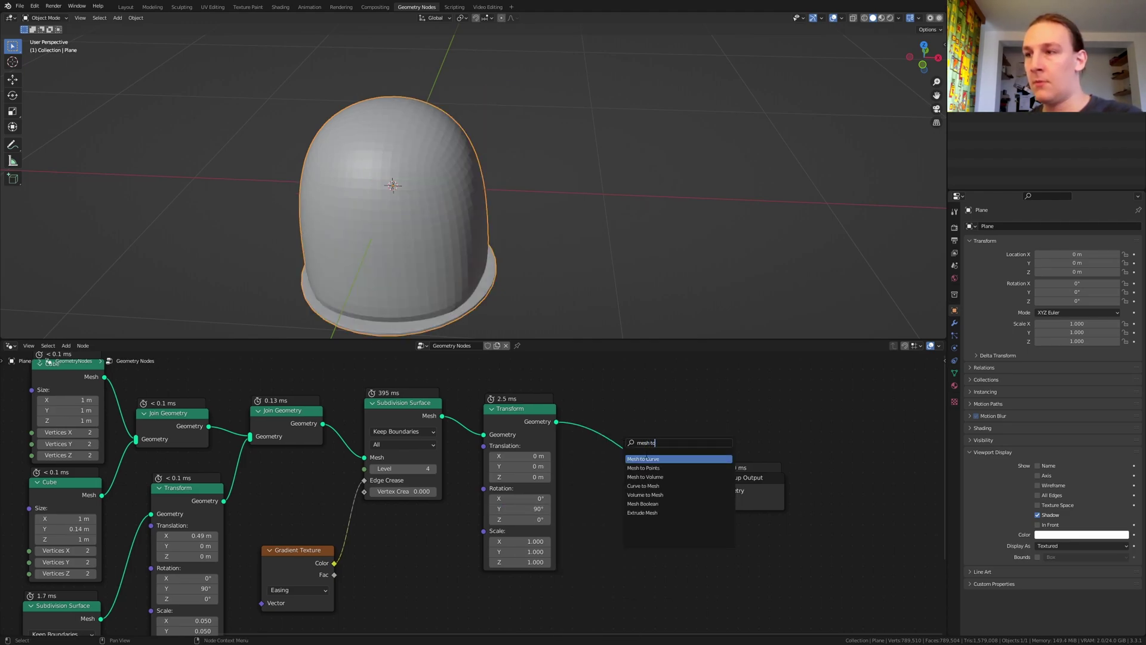
click(673, 476)
click(649, 437)
Step: Insert a Volume to Mesh node between Mesh to Volume and the Group Output
key(shift+a)
click(655, 436)
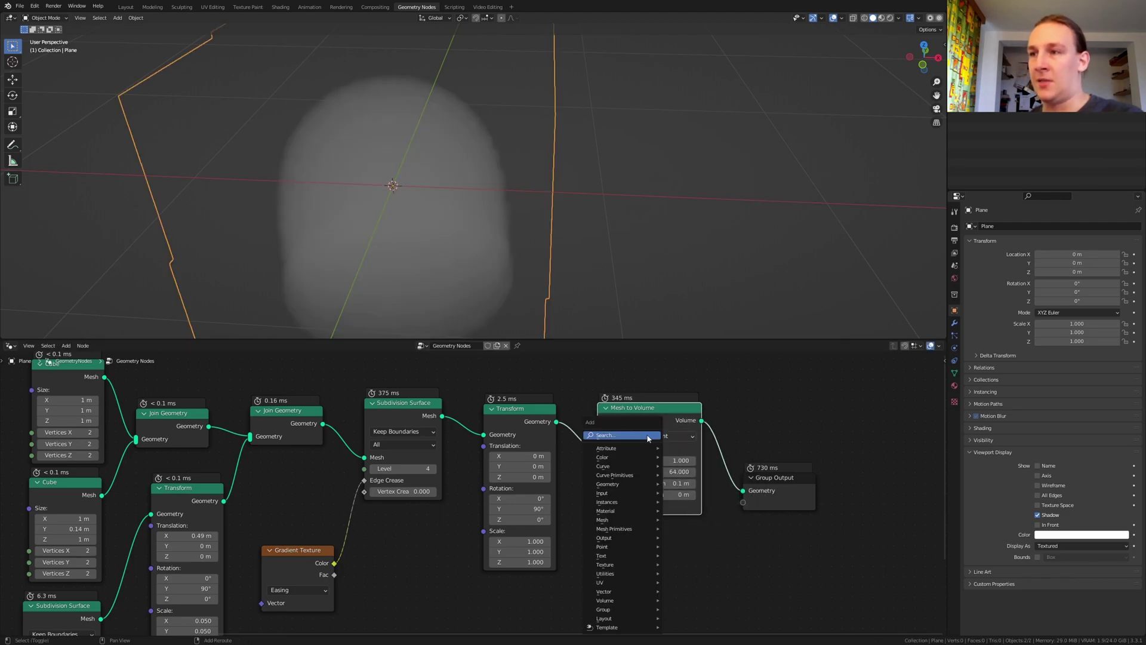
text(volum)
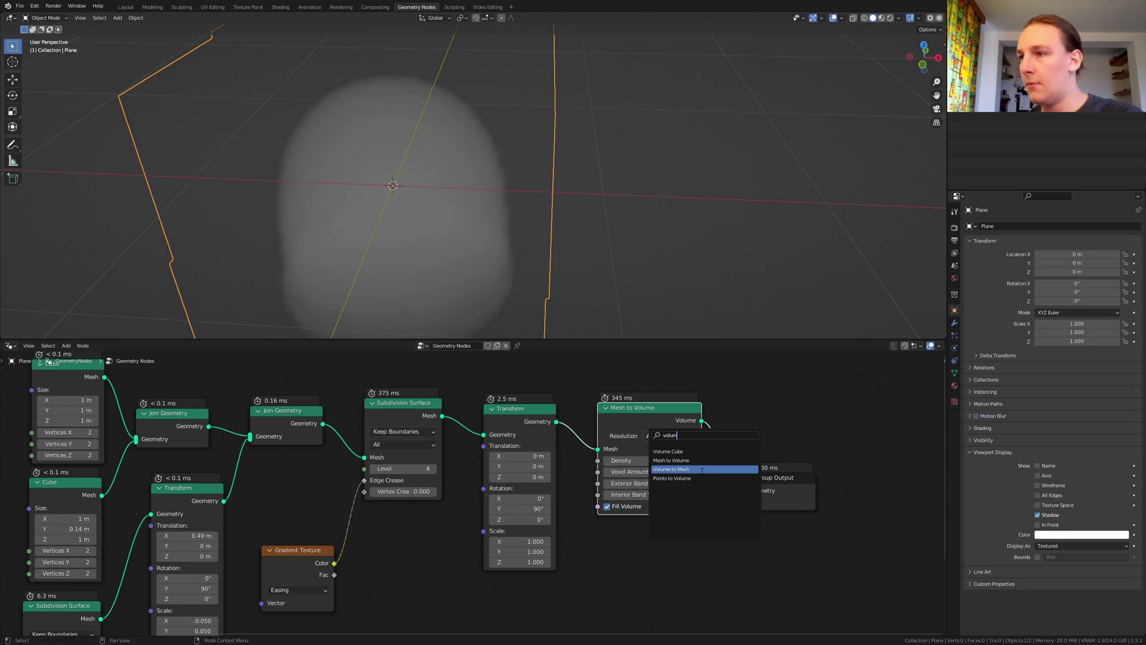
click(701, 469)
click(796, 452)
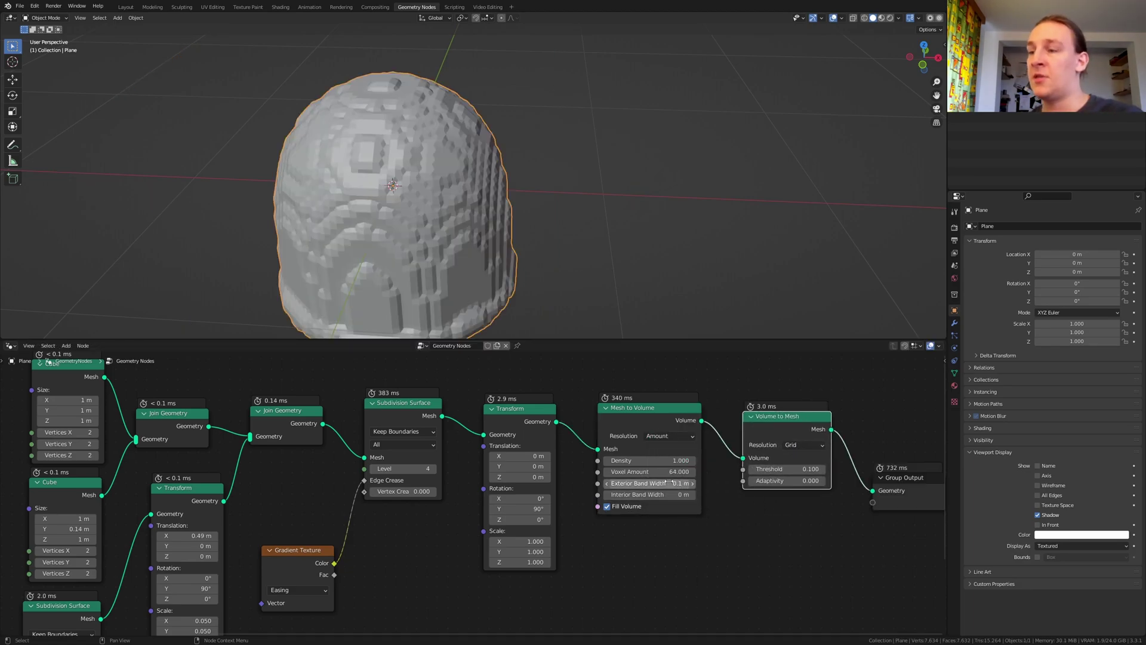
Step: Set the Mesh to Volume node's Exterior Band Width to 0.24 m
double_click(667, 483)
key(BackSpace)
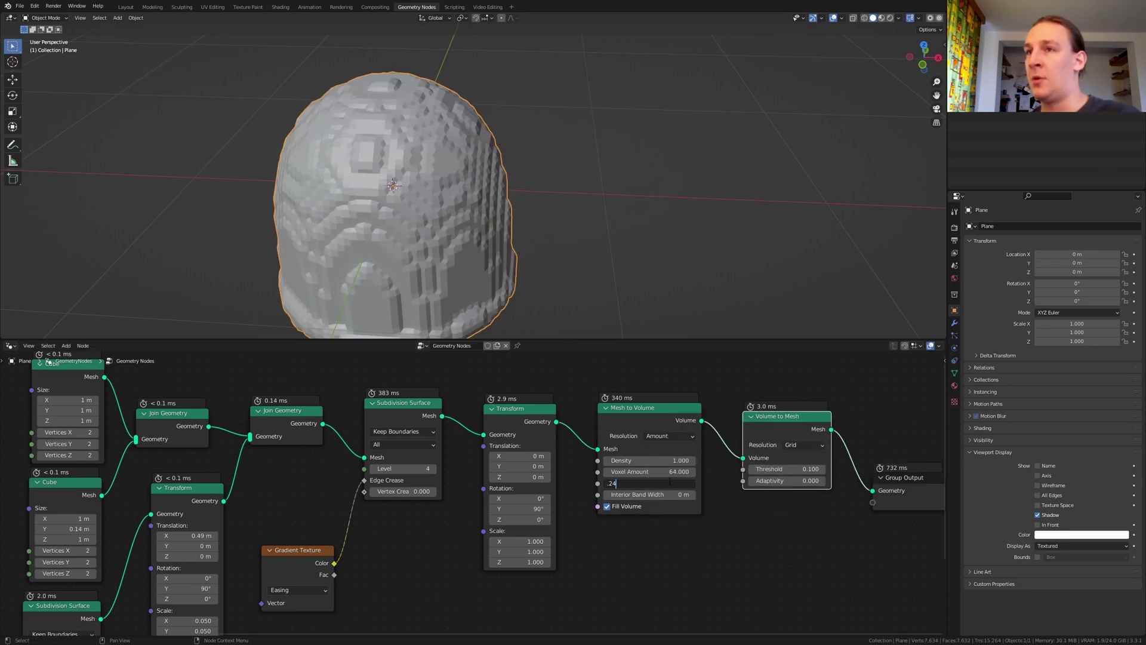
text(.24)
key(Return)
Step: Switch the Volume to Mesh resolution mode to Amount and raise its Adaptivity to 1.000
click(803, 444)
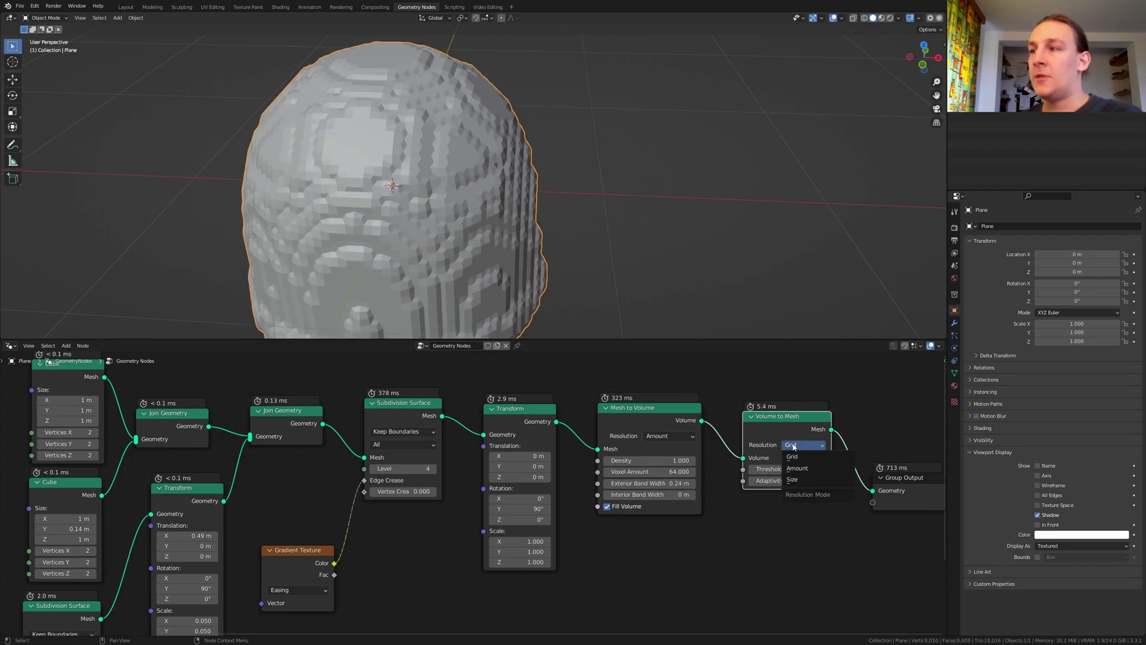
click(800, 469)
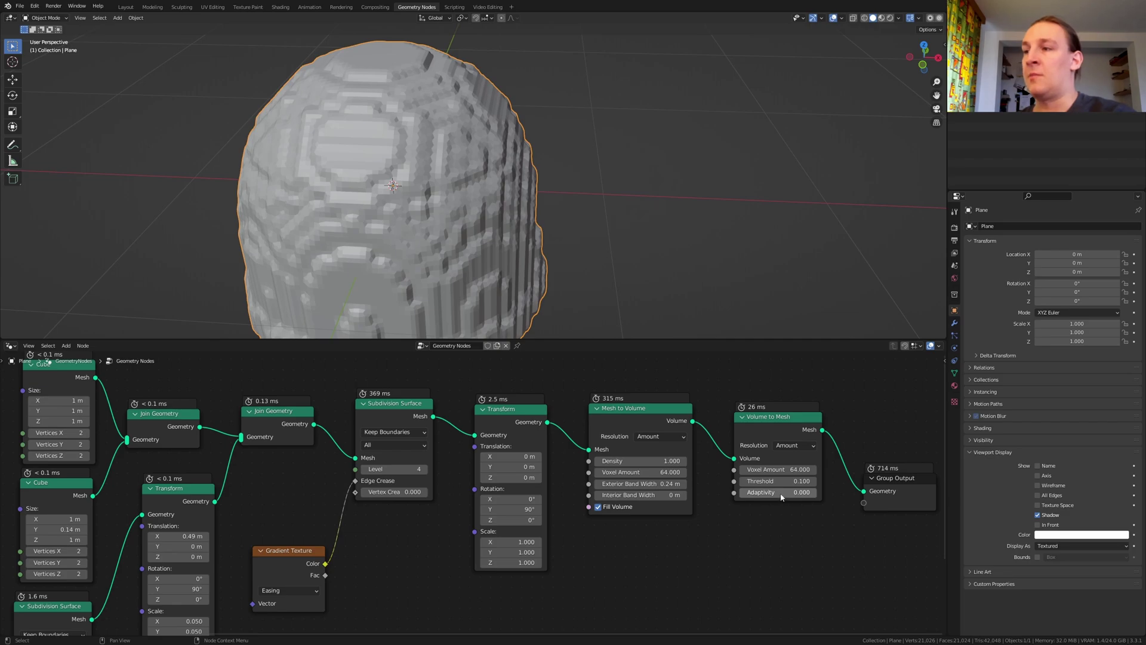
drag(781, 496, 817, 494)
Step: Insert a Subdivision Surface node between Volume to Mesh and the Group Output and set its level to 2
scroll(601, 531, down, 1)
middle_drag(636, 544, 607, 521)
key(shift+a)
click(597, 441)
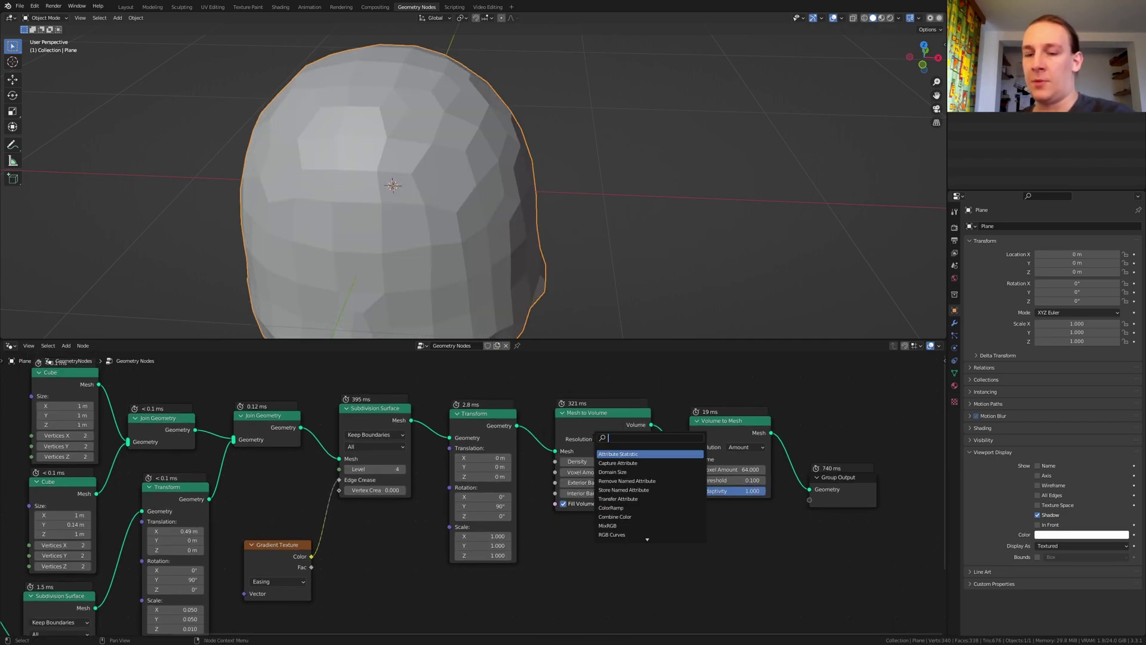
text(subdiv)
key(Return)
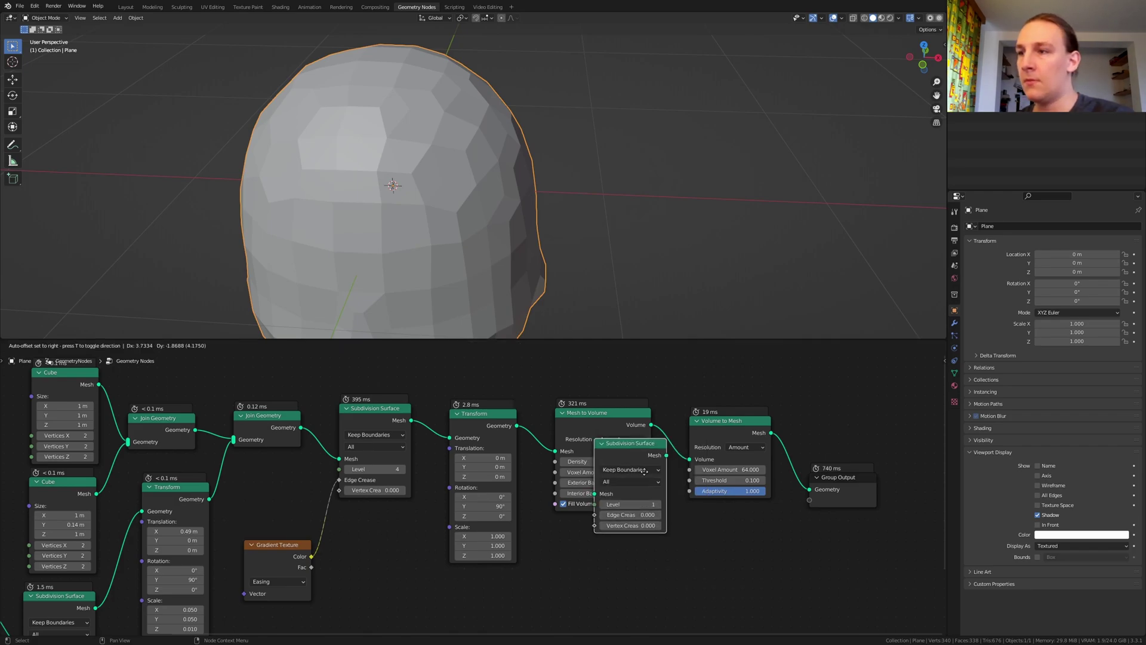
click(867, 470)
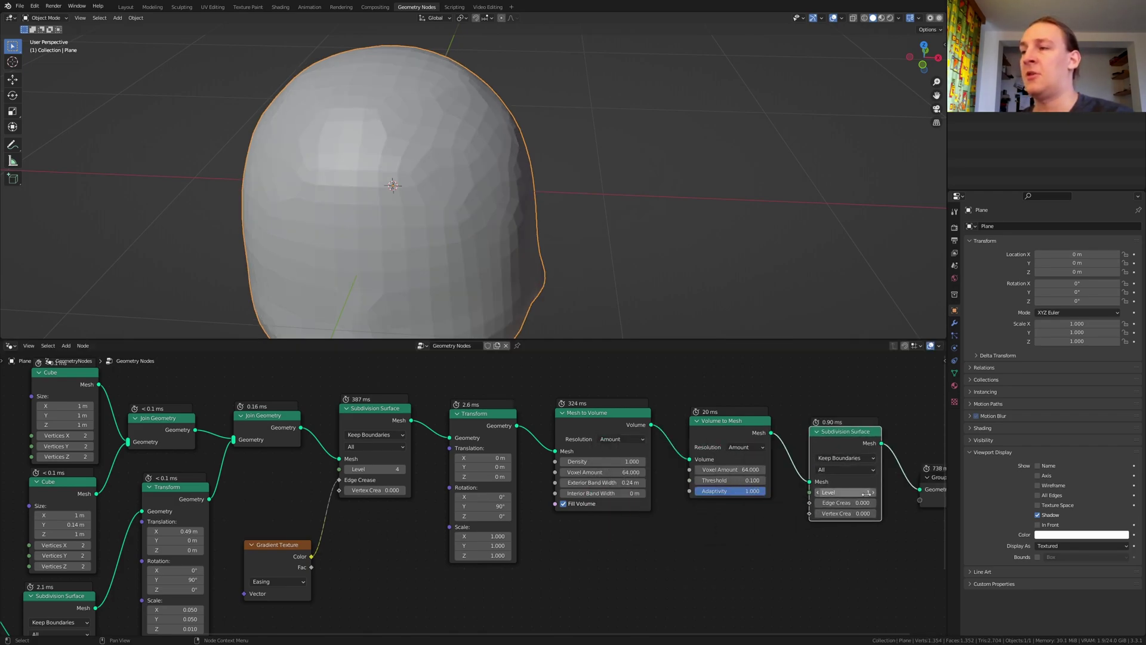
middle_drag(875, 499, 619, 514)
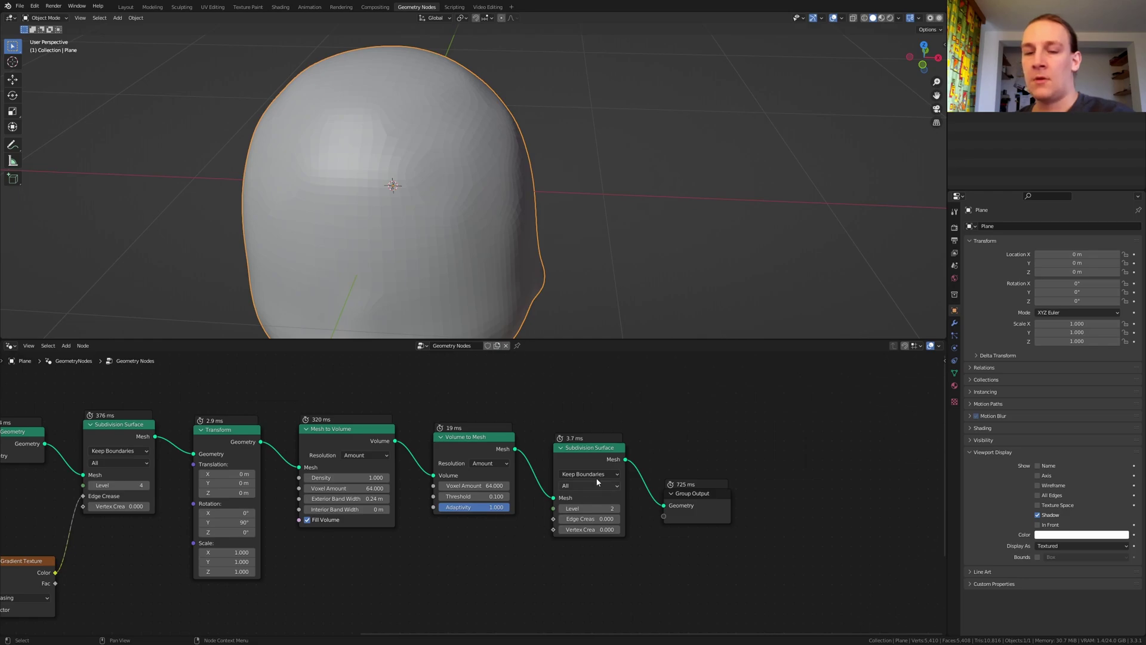
Step: Insert a Set Shade Smooth node between the final Subdivision Surface and the Group Output
key(shift+a)
text(set sh)
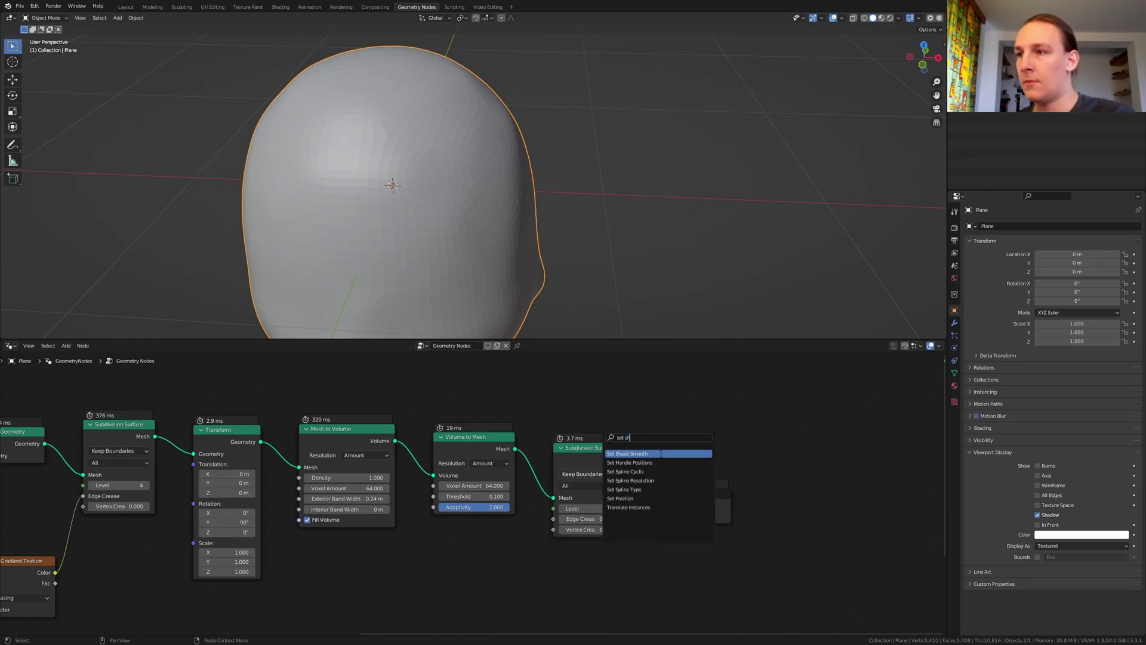
click(660, 453)
click(690, 479)
Step: Insert a Set Material node between Set Shade Smooth and the Group Output
key(shift+a)
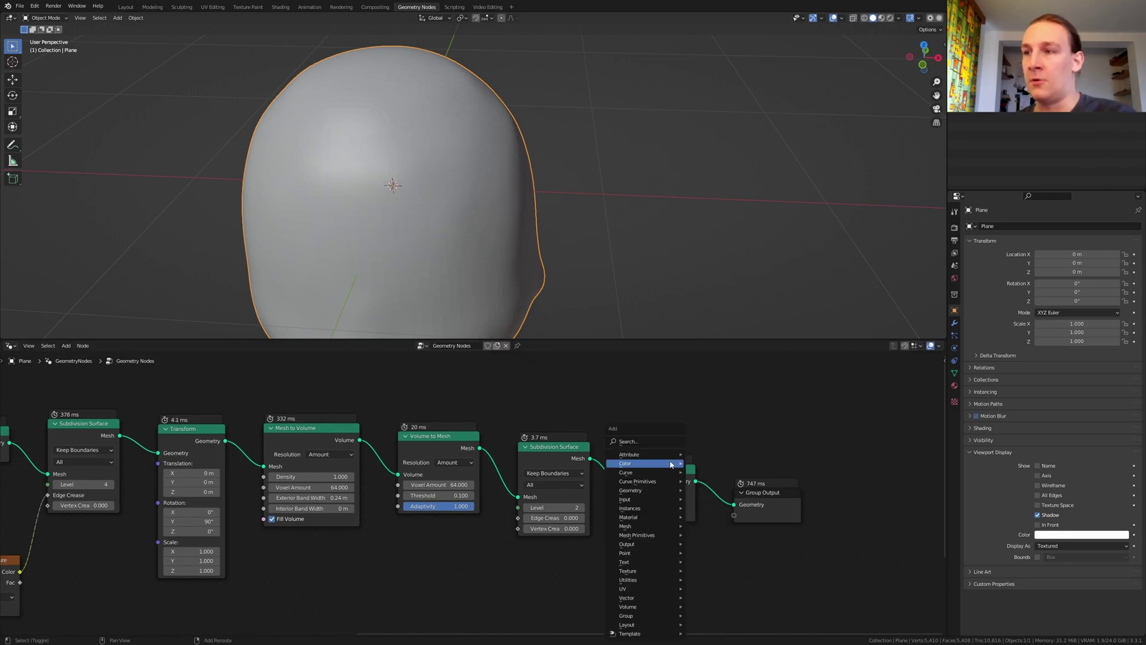
text(set m)
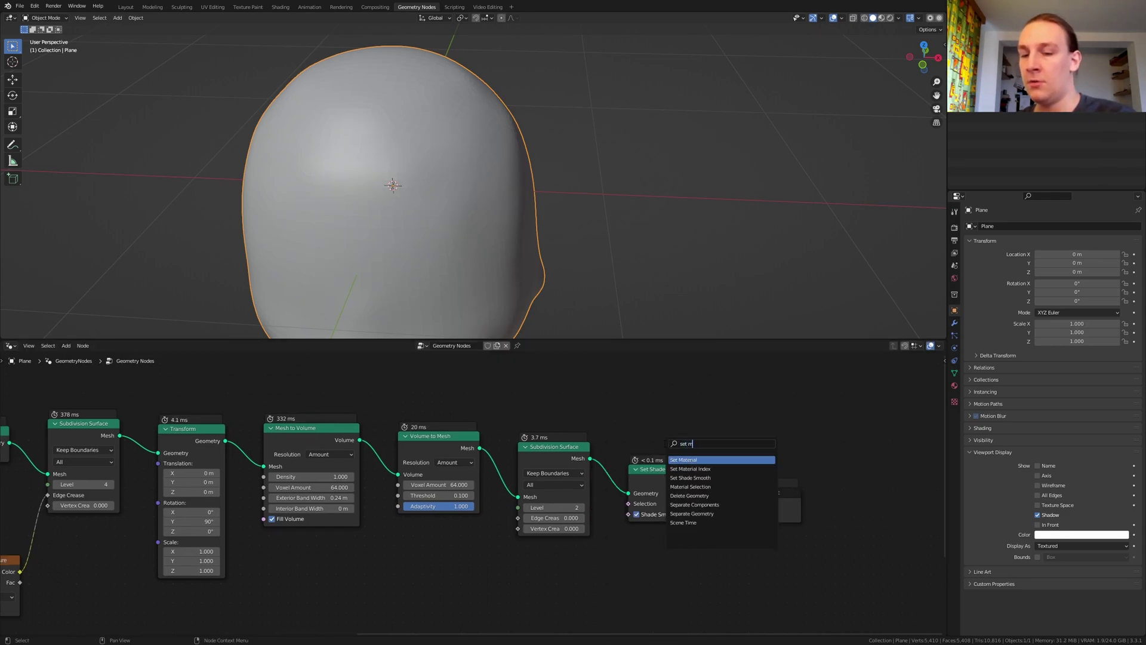
text(a)
click(718, 460)
click(739, 484)
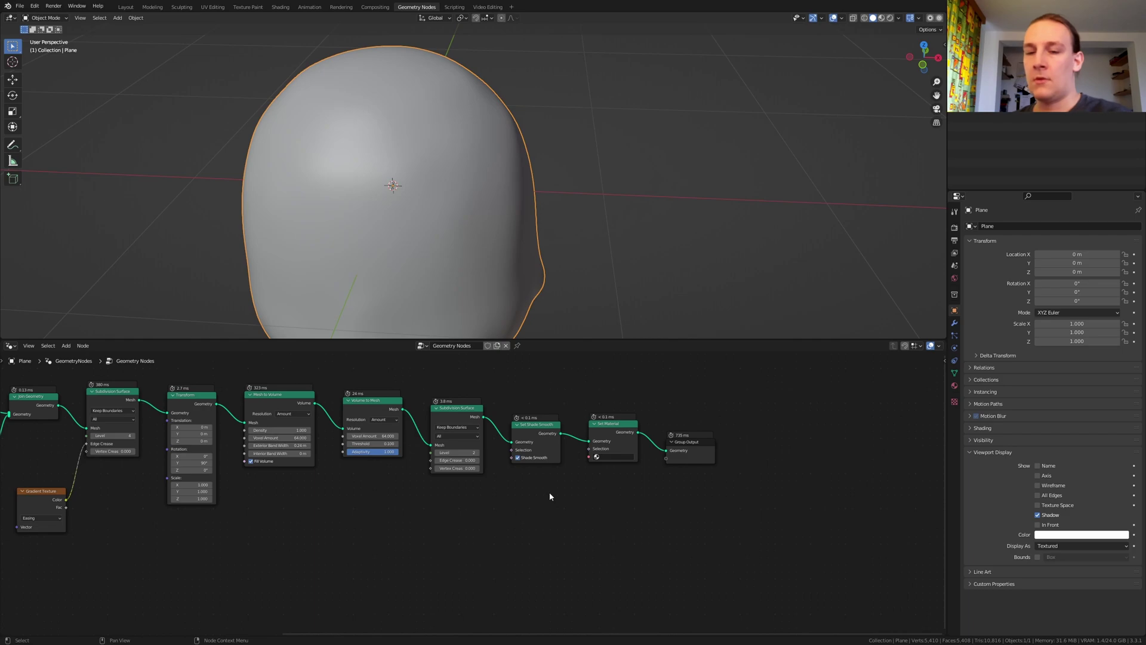
Step: Add a Grid node and an Instance on Points node beside each other below the main node chain
key(shift+a)
click(545, 443)
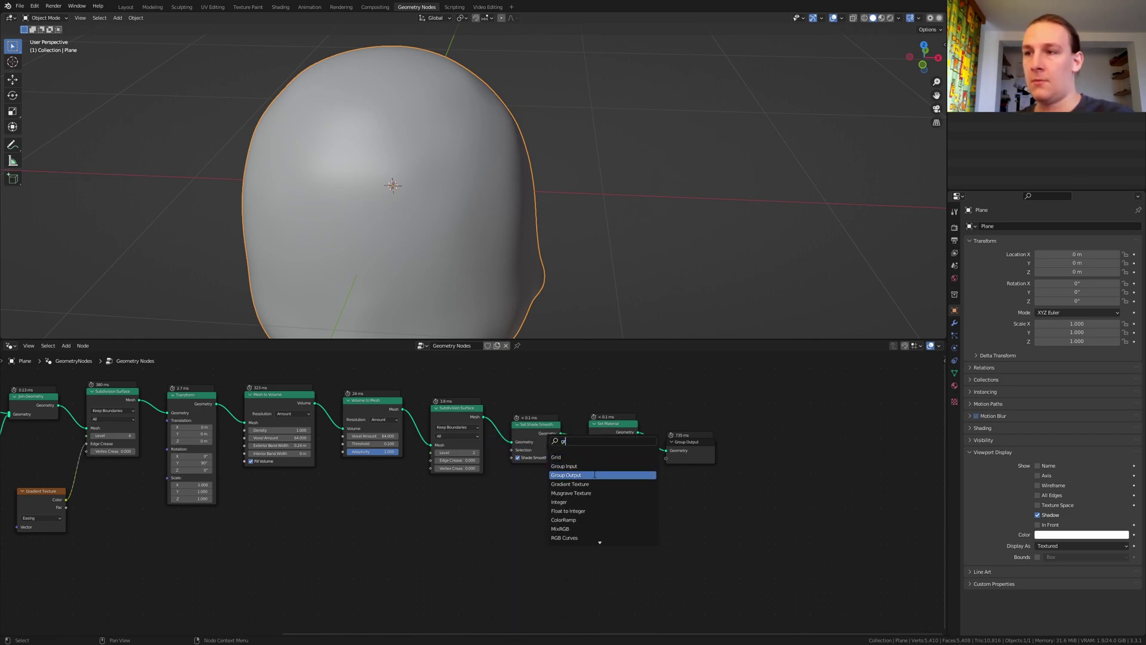
key(Escape)
key(shift+a)
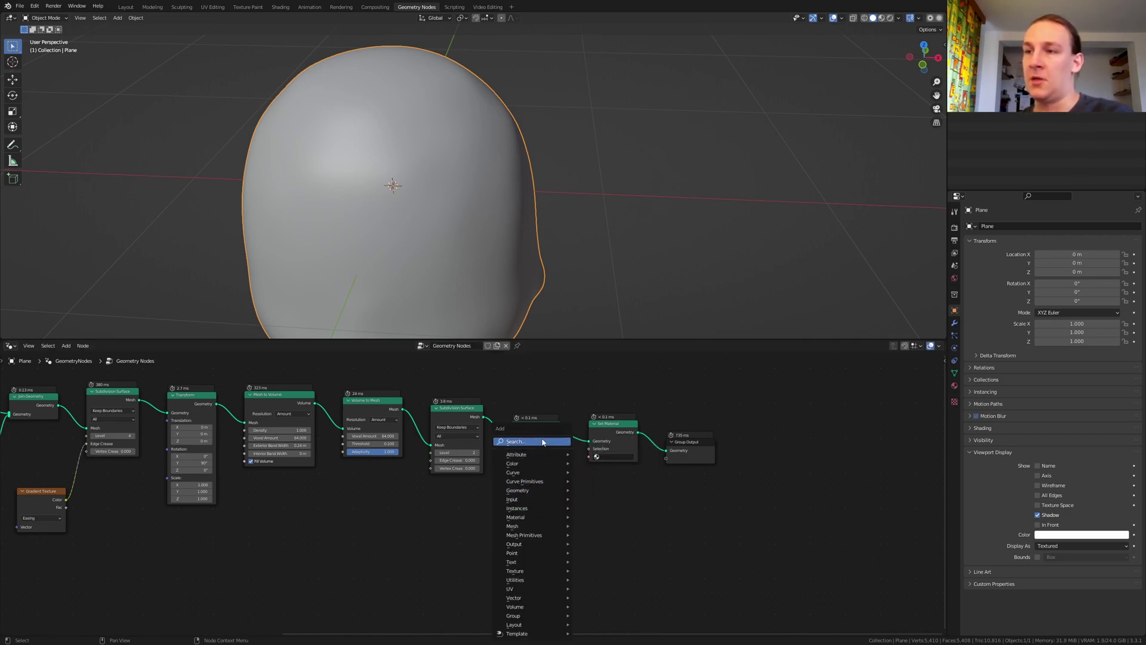
click(525, 442)
text(insta)
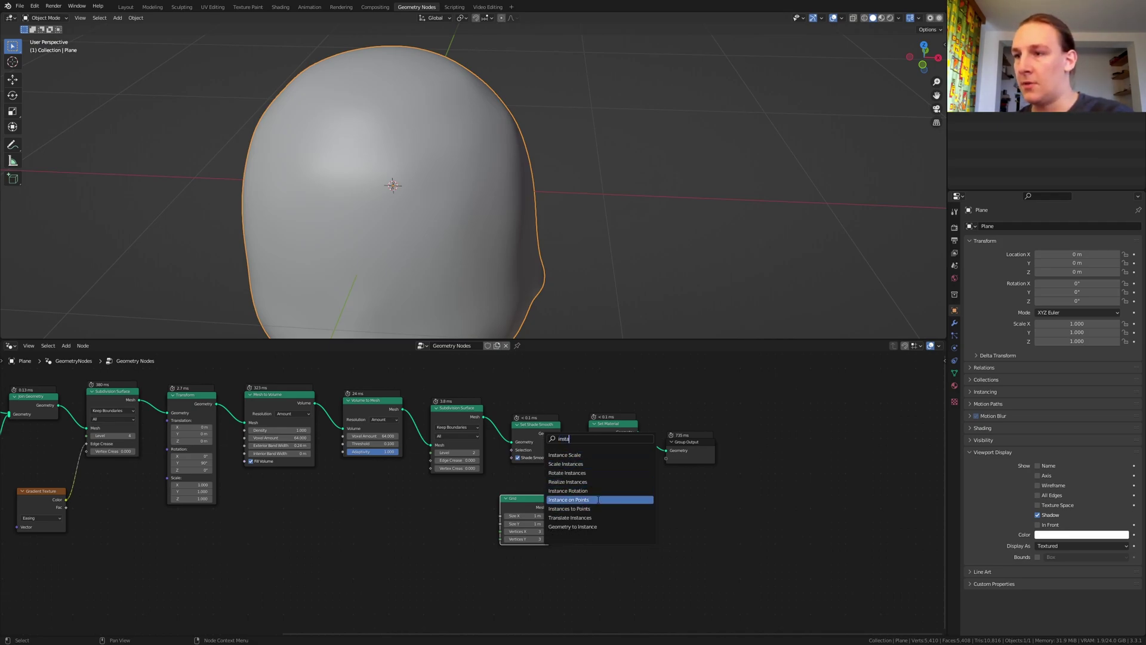
click(597, 500)
click(640, 546)
Step: Set the Grid node's X and Y sizes to 5 m and its X and Y vertices to 10
scroll(494, 512, up, 3)
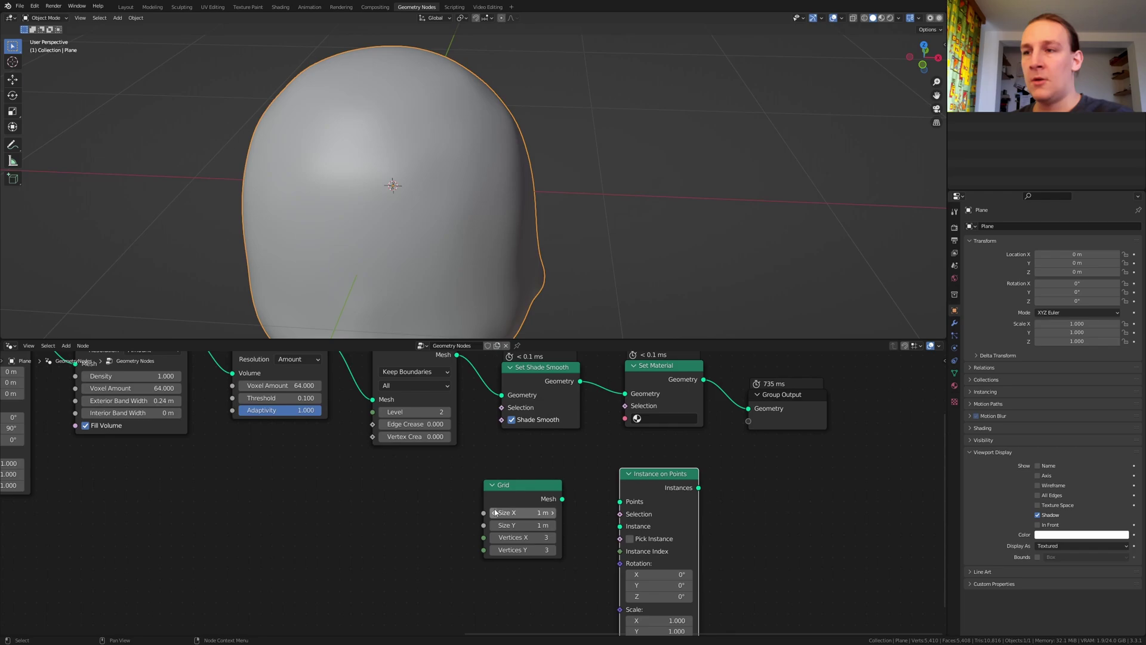
scroll(495, 513, up, 1)
drag(523, 513, 522, 553)
text(5)
key(Return)
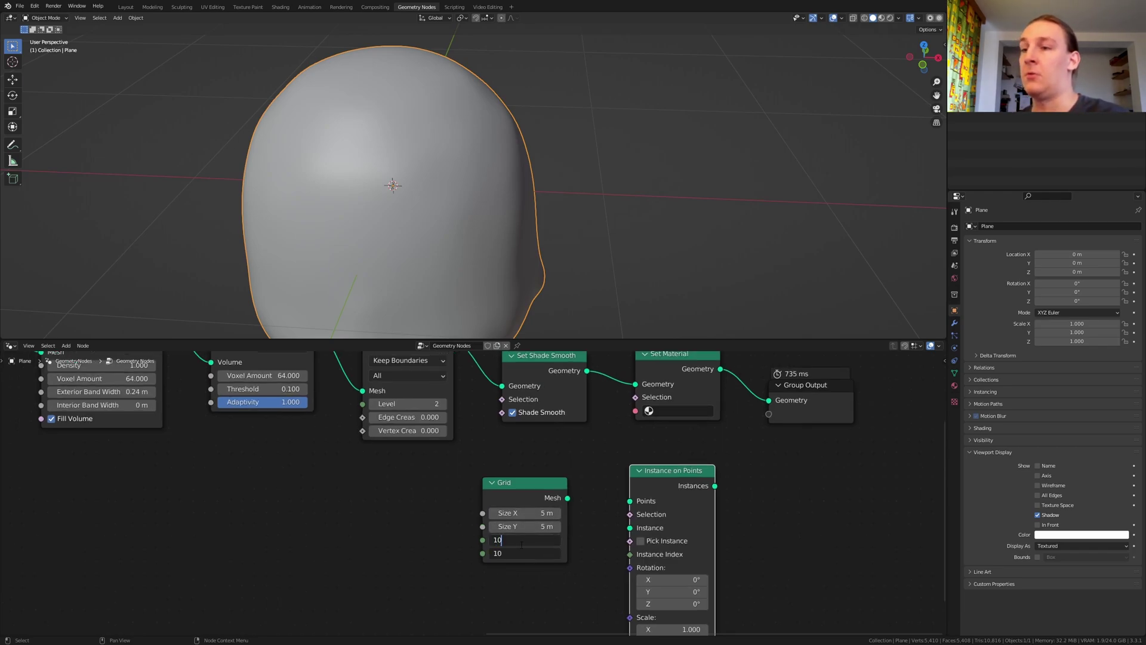
key(Return)
Step: Connect the Grid's Mesh output to Points and the Set Material's Geometry output to Instance on the Instance on Points node
middle_drag(620, 508, 586, 438)
drag(530, 432, 595, 431)
middle_drag(597, 431, 601, 461)
scroll(601, 461, down, 1)
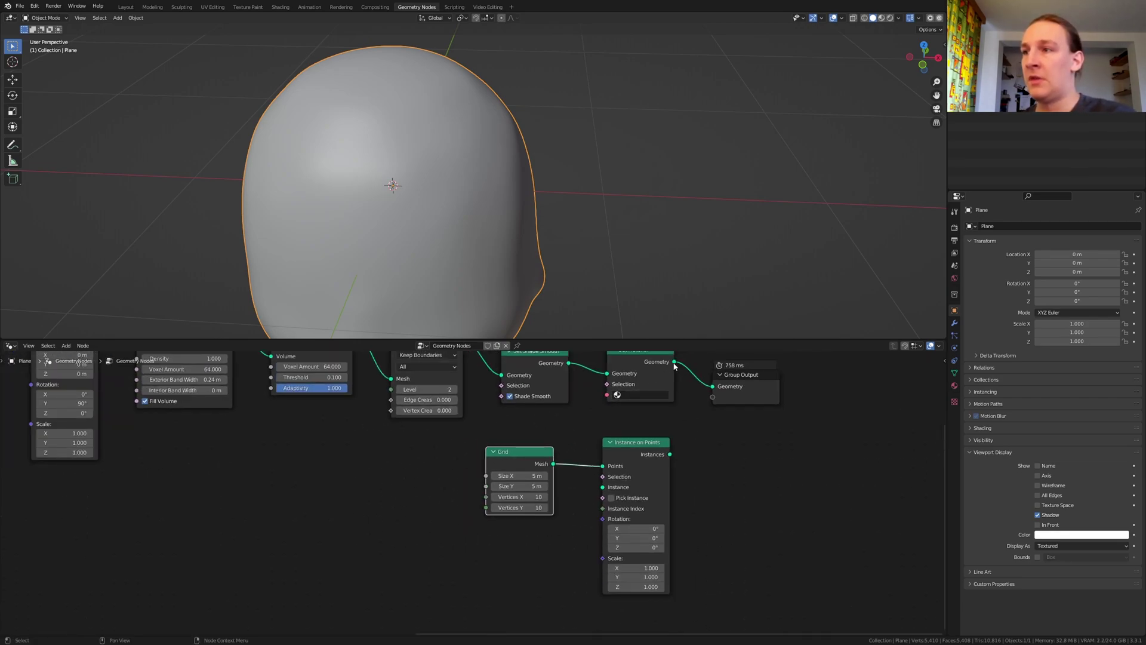
drag(674, 362, 602, 487)
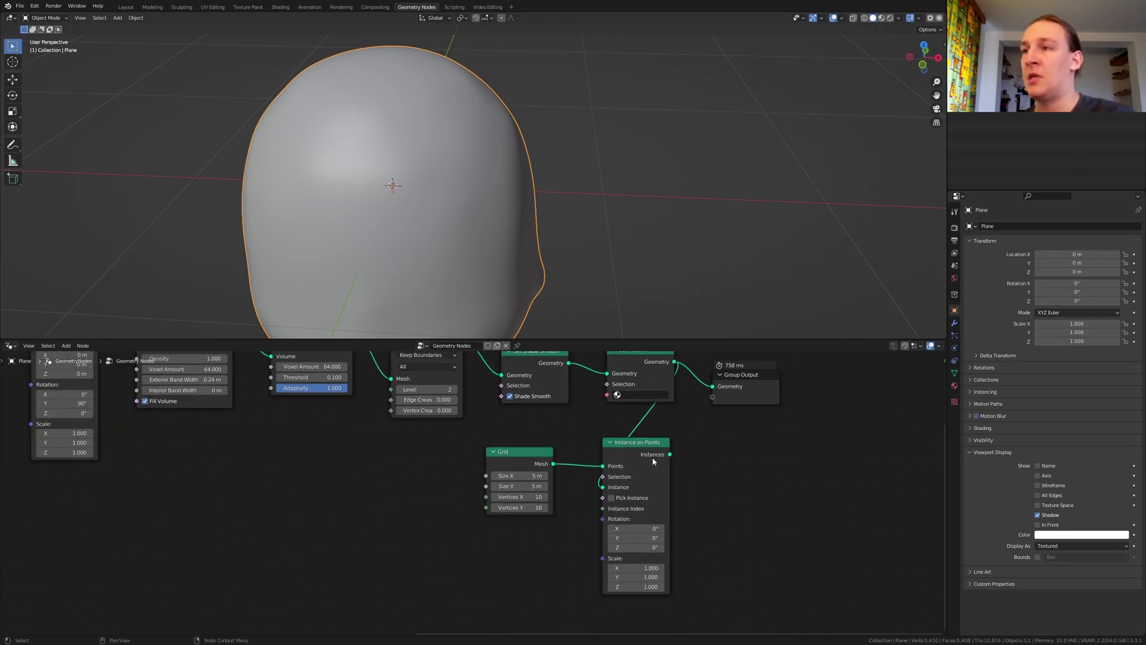
middle_drag(653, 461, 632, 488)
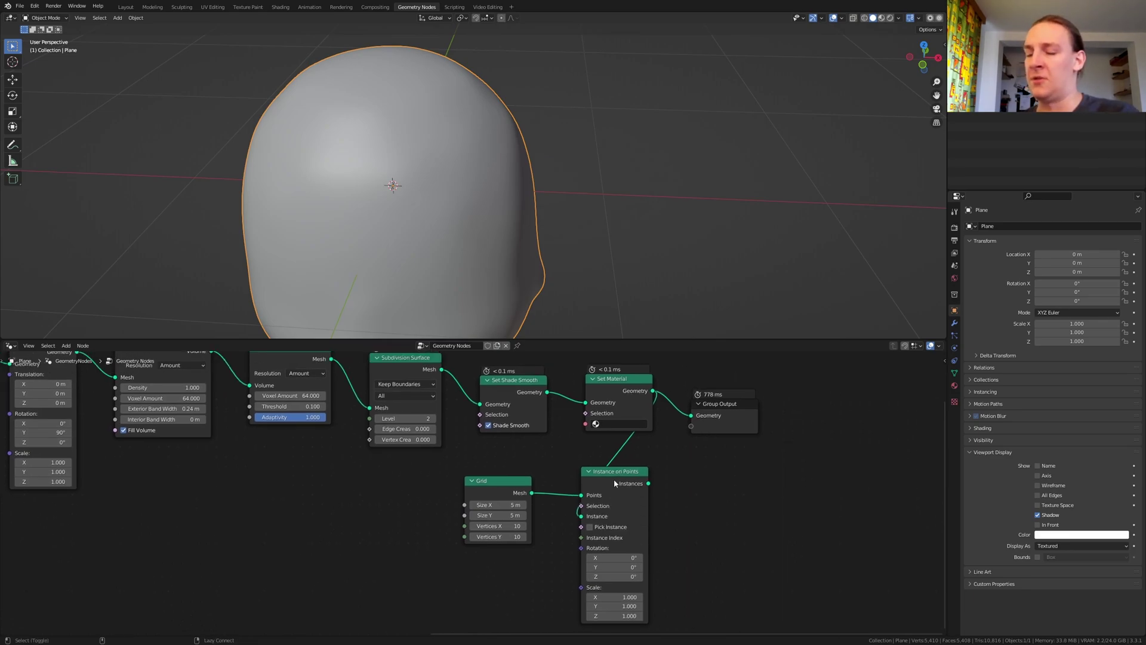
Step: Output the Instance on Points result to the Group Output and add a Combine XYZ node connected to the instances' Rotation input
ctrl+shift+click(614, 484)
middle_drag(560, 542, 594, 520)
key(shift+a)
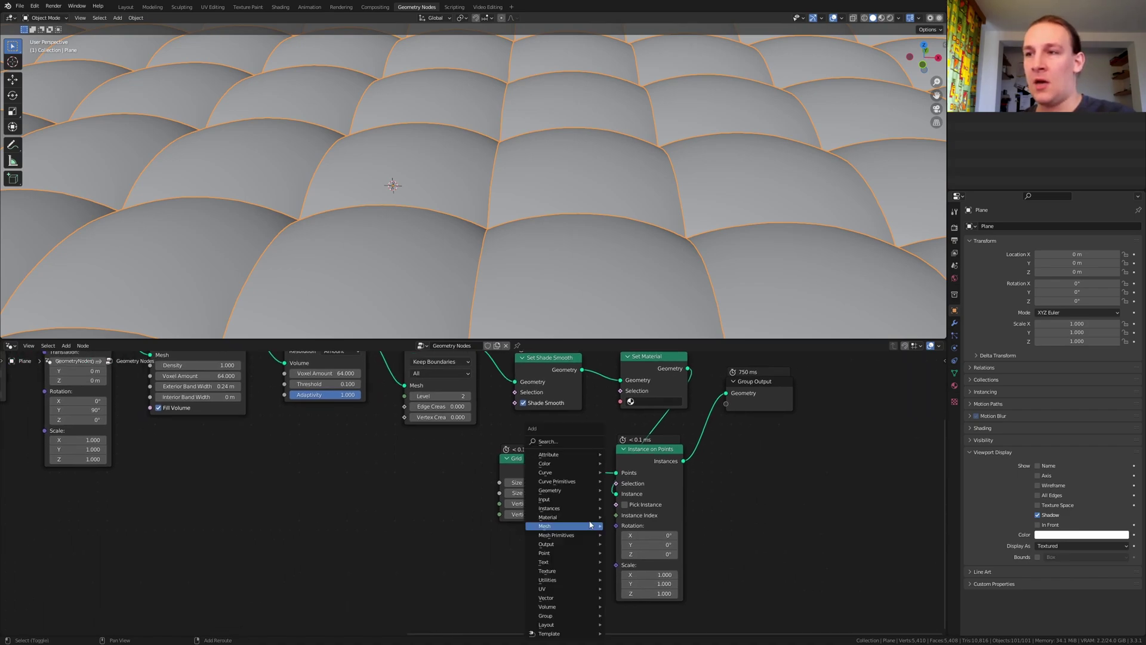
click(593, 444)
text(com)
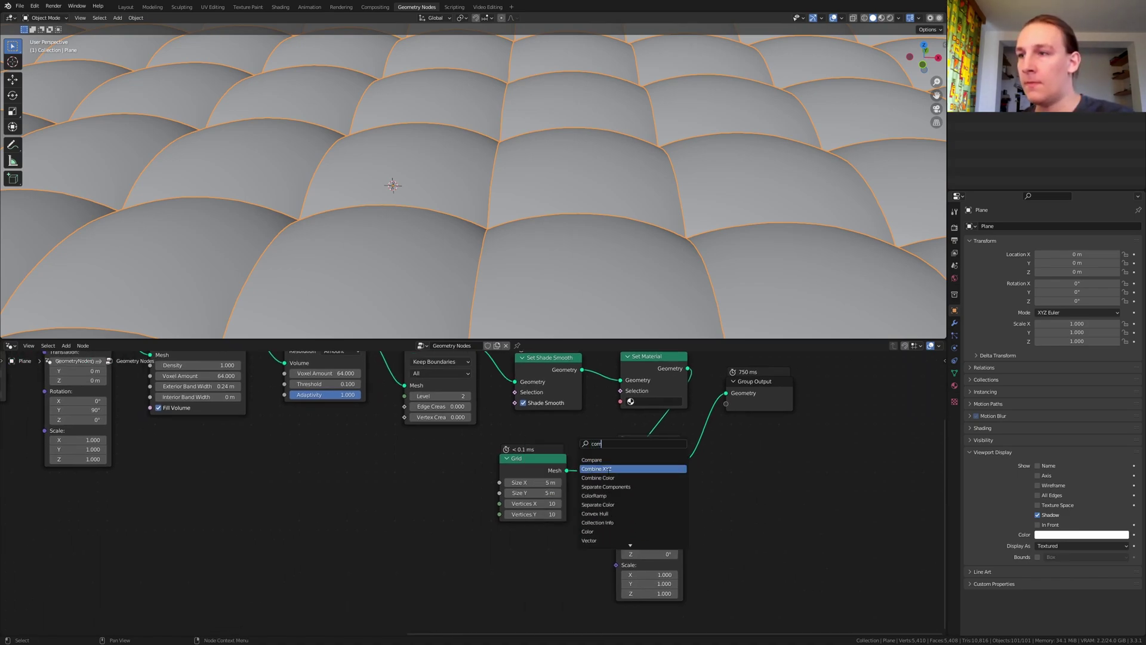
click(607, 472)
click(526, 589)
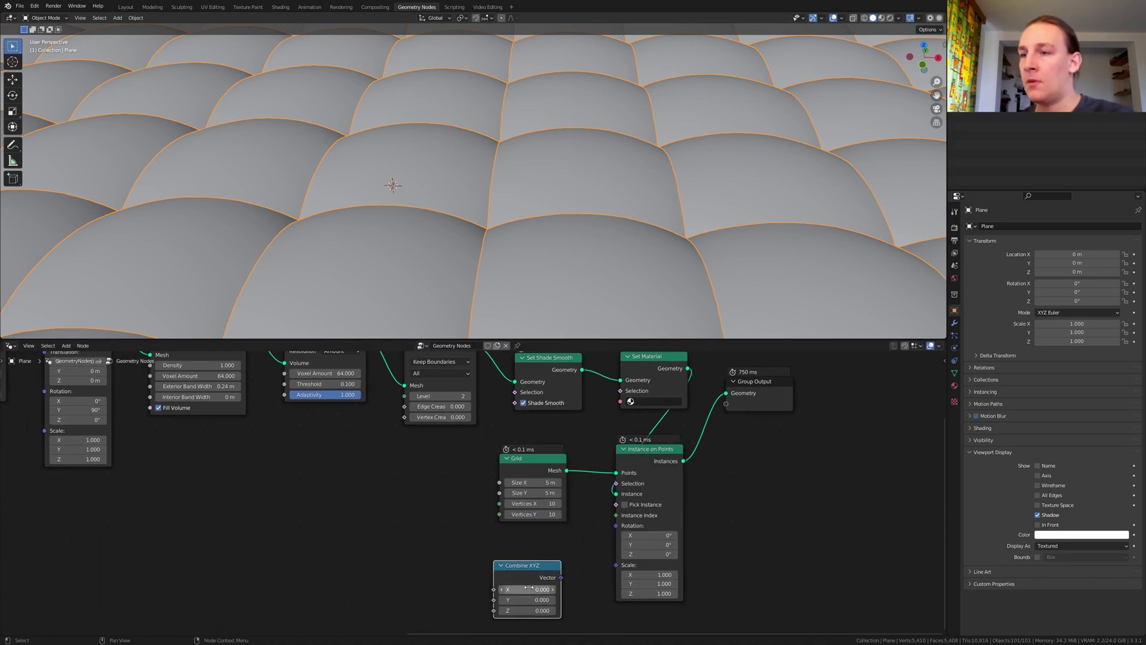
drag(561, 577, 615, 528)
Step: Add a Random Value node and connect its value to the Z input of the rotation Combine XYZ node
scroll(476, 528, down, 2)
middle_drag(358, 505, 404, 496)
key(shift+a)
click(402, 442)
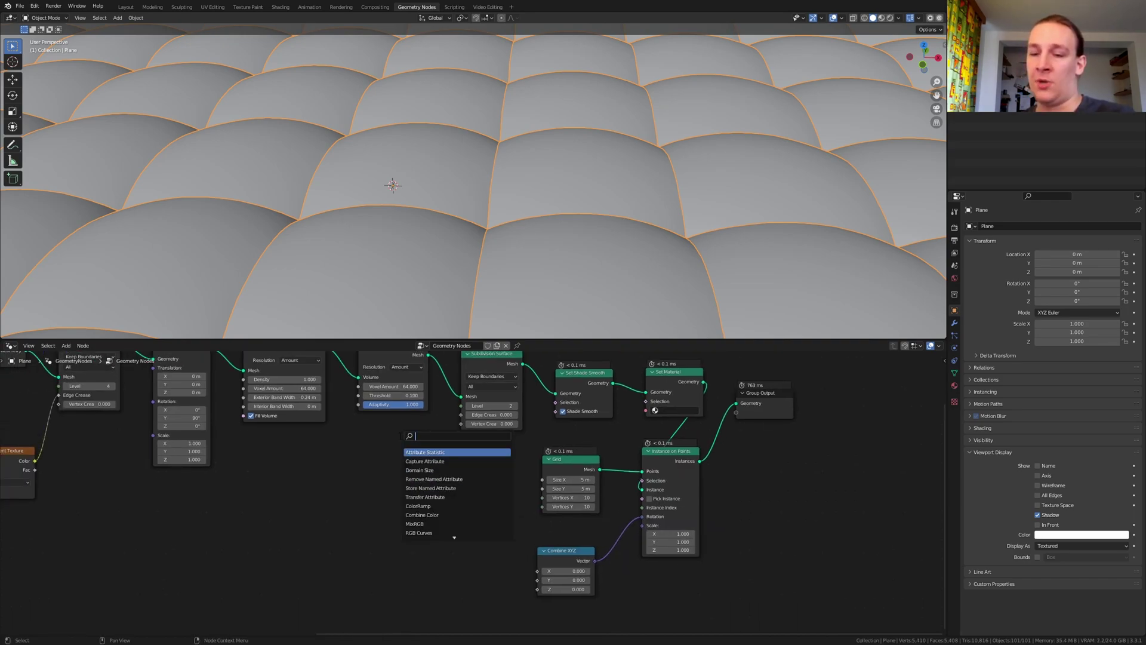
text(random value)
key(Return)
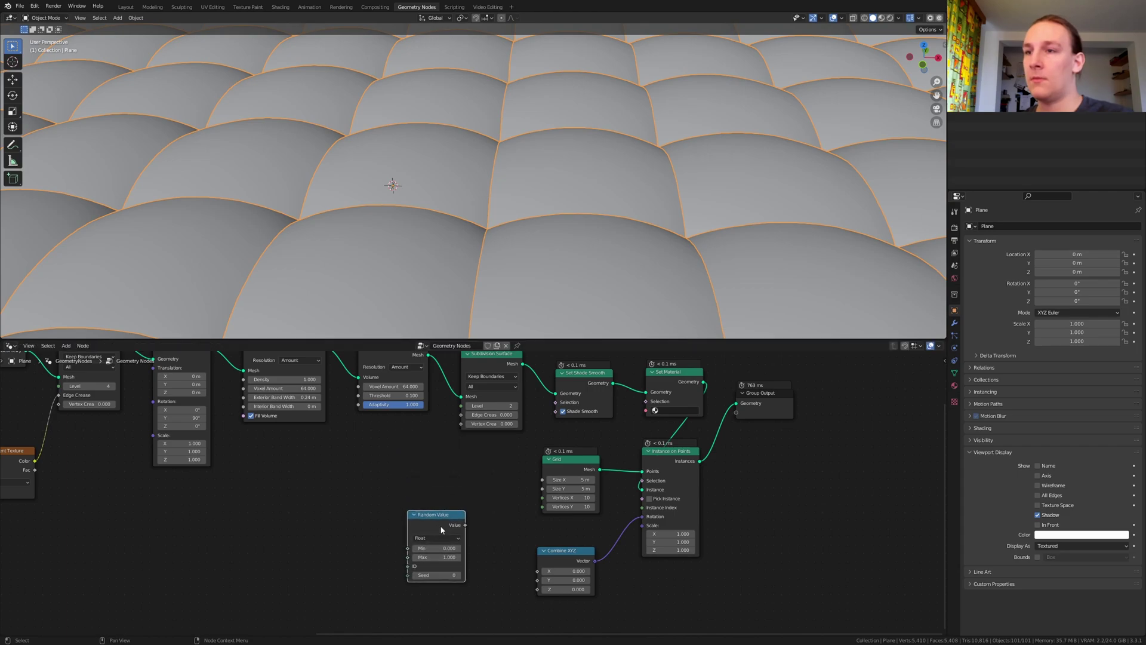
drag(464, 525, 538, 590)
Step: Duplicate the Random Value and Combine XYZ pair below the originals and connect the copied vector to the instances' Scale input
middle_drag(538, 591, 496, 573)
drag(534, 602, 390, 539)
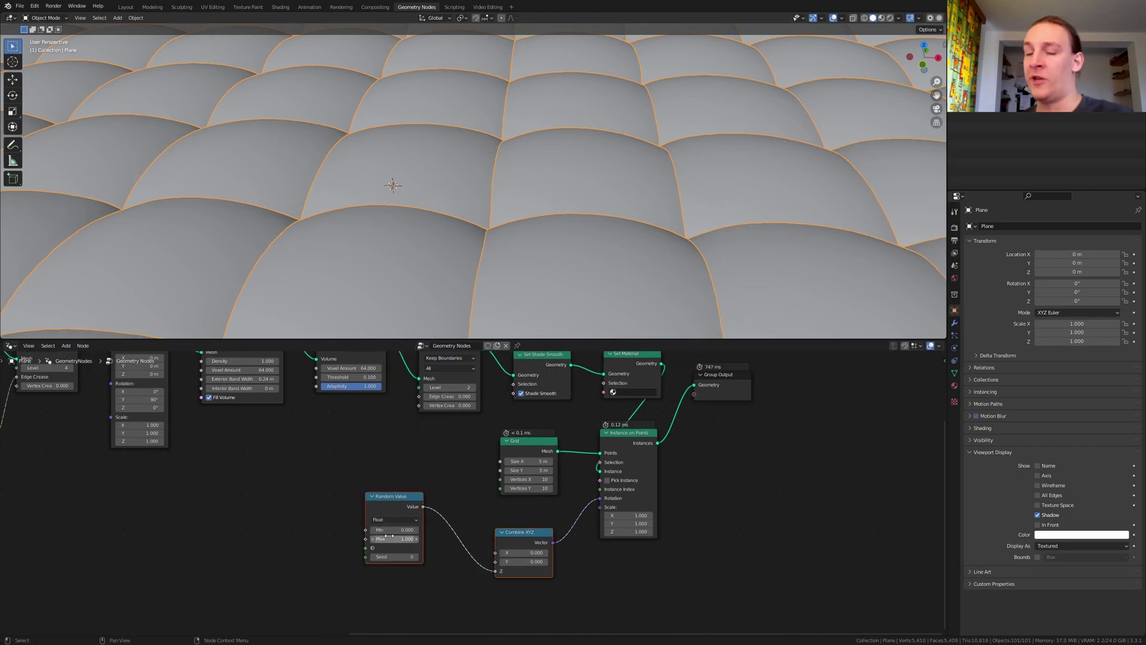
key(shift+d)
click(388, 599)
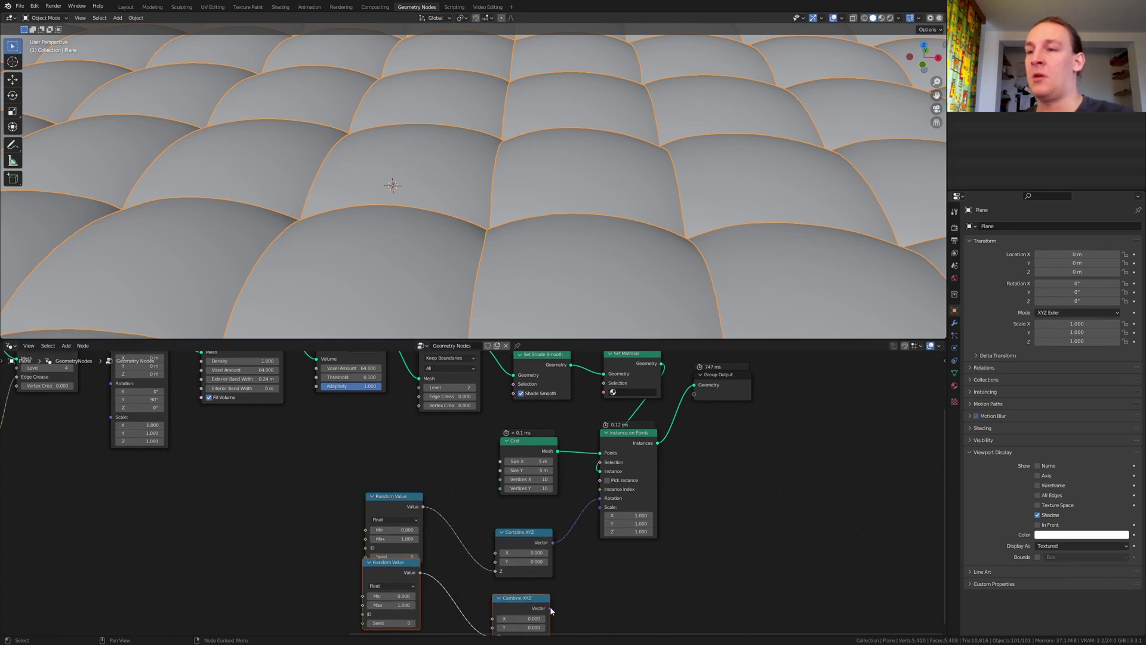
drag(549, 608, 600, 511)
Step: Set the duplicated Random Value node's Min to 0.28 and Max to 0.3
middle_drag(454, 494, 502, 400)
scroll(439, 503, up, 5)
click(442, 502)
text(.)
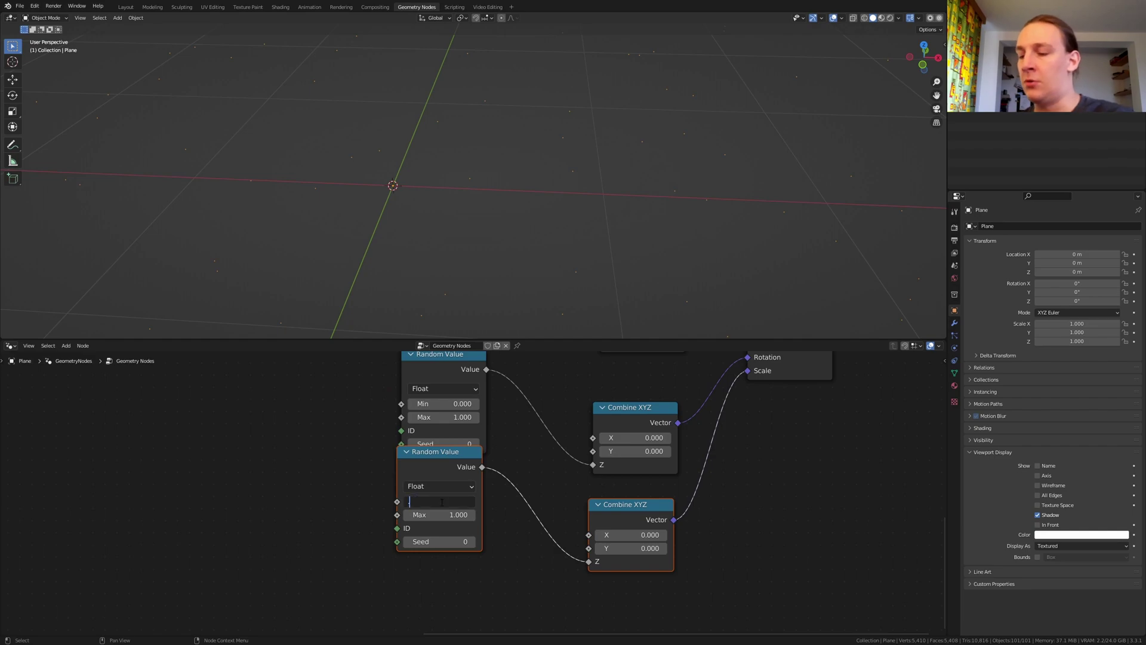
text(.28)
key(Return)
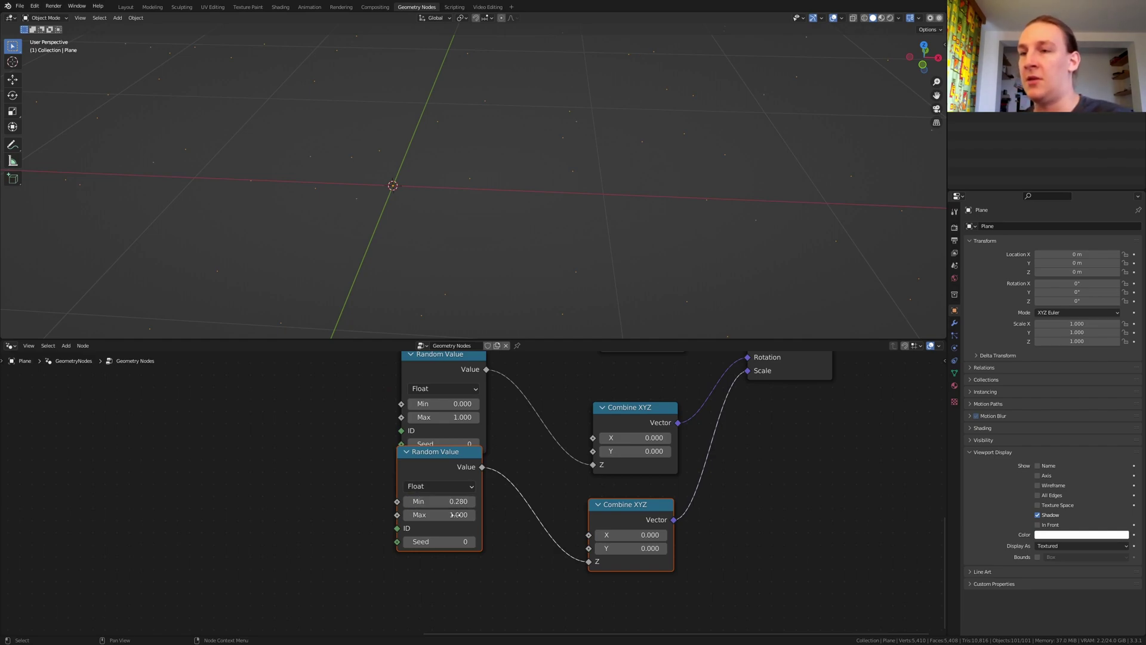
click(455, 514)
key(Return)
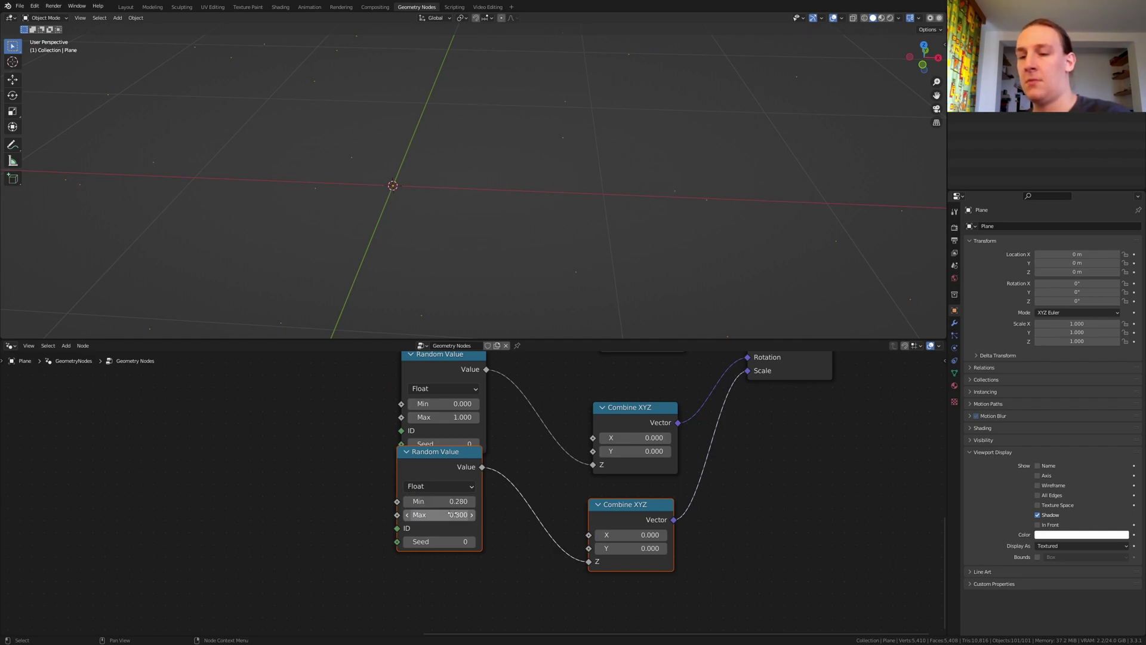
Step: Move the scale Random Value node further down and place two duplicates of it above
drag(462, 458, 459, 572)
scroll(470, 485, down, 2)
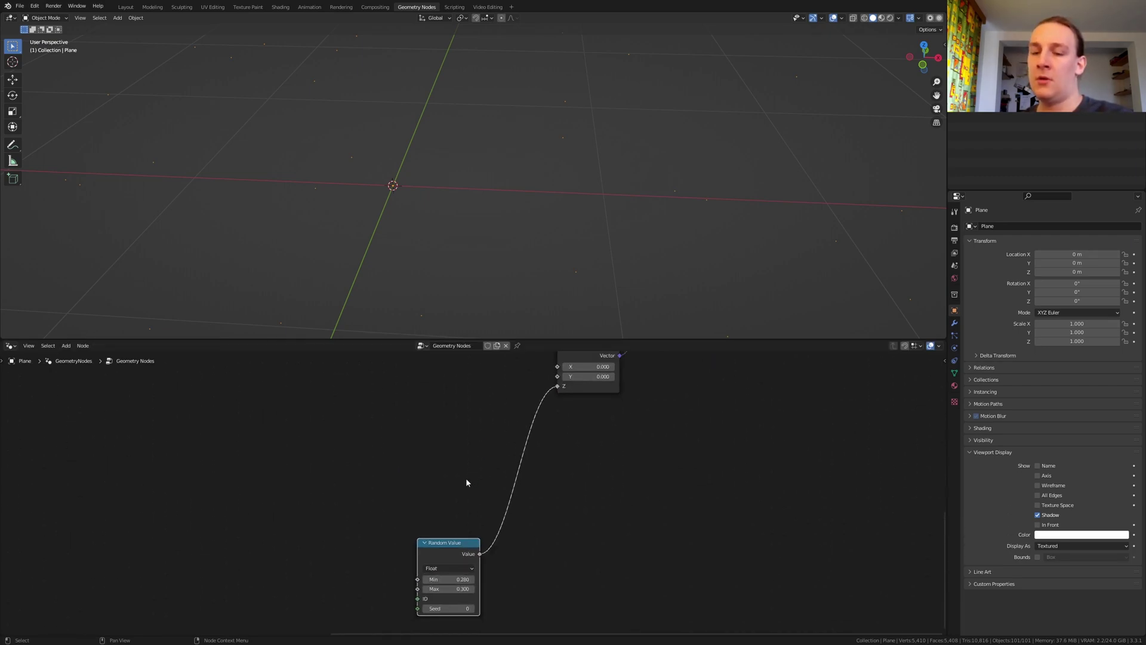
key(shift+d)
click(455, 406)
key(shift+d)
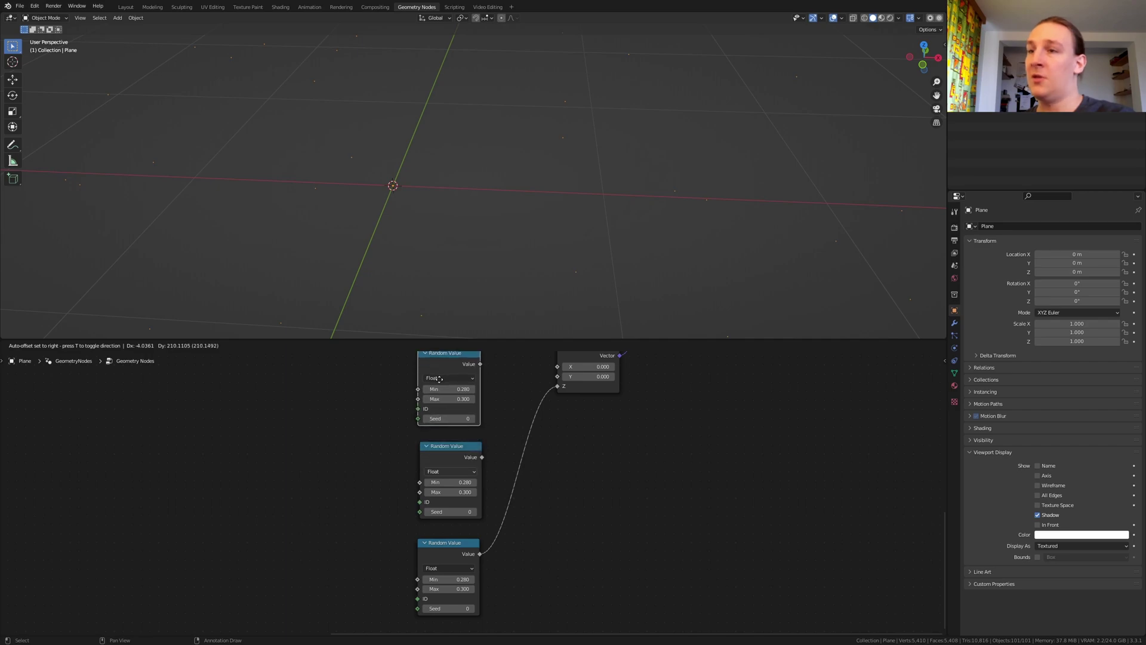
click(453, 312)
Step: Set the two copies' seeds to 1 and 2 and connect them to X and Y of the scale Combine XYZ node
middle_drag(481, 416, 475, 442)
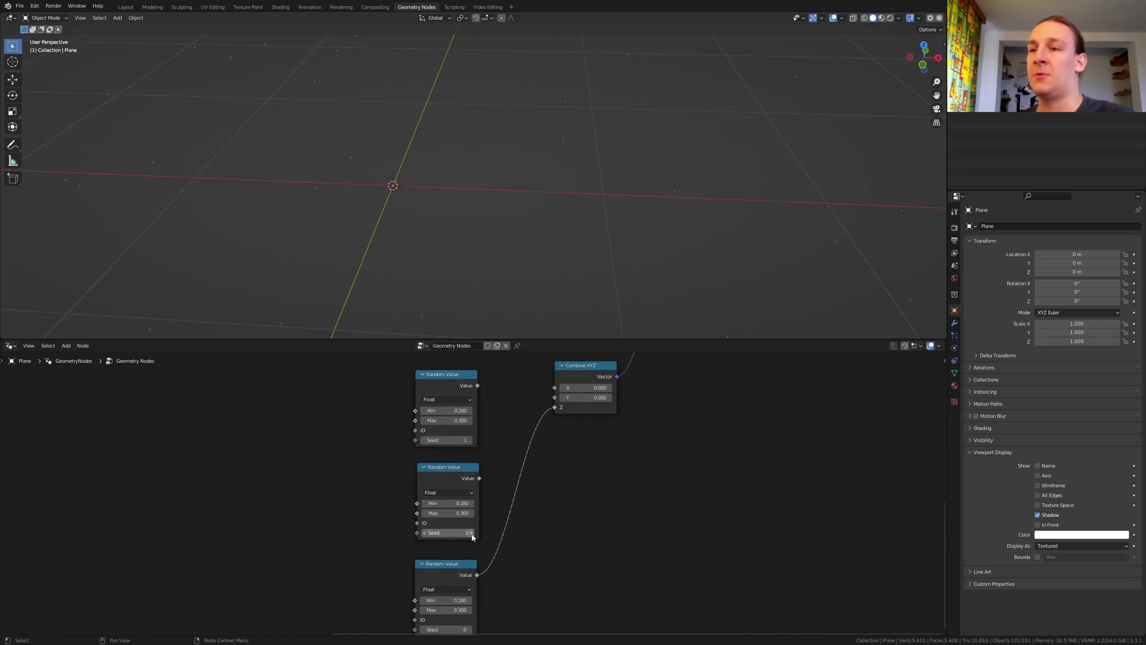
drag(481, 478, 550, 409)
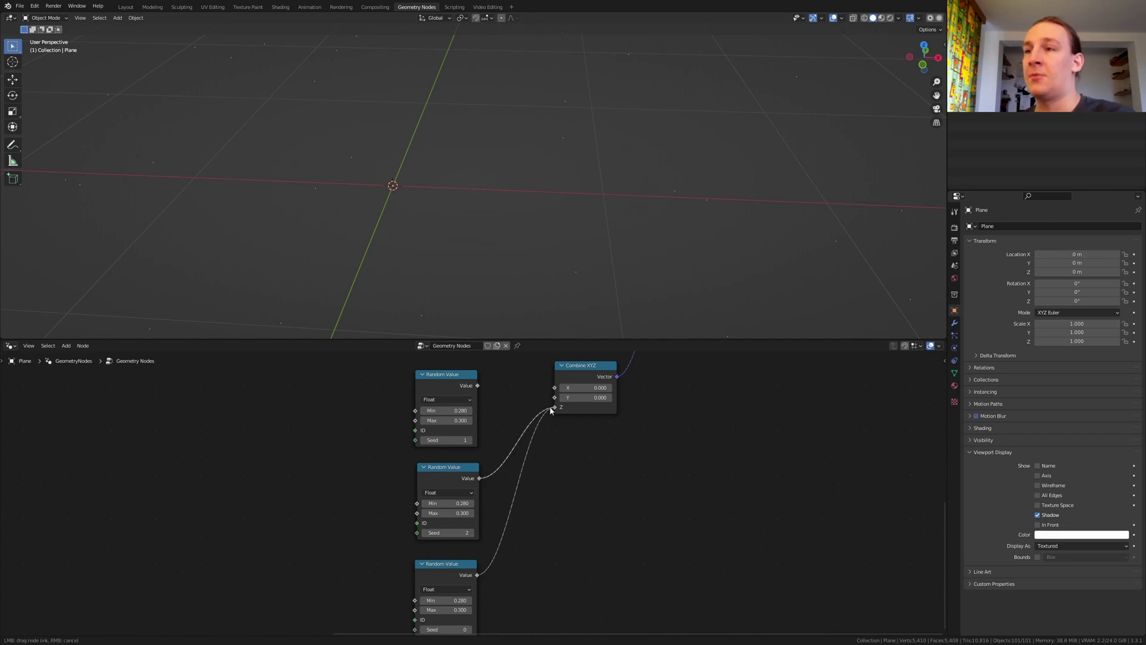
drag(478, 386, 556, 391)
Step: Add a Cube node beside the scale Combine XYZ node and set its Z size to 0.1 m
scroll(620, 434, up, 1)
middle_drag(620, 434, 557, 498)
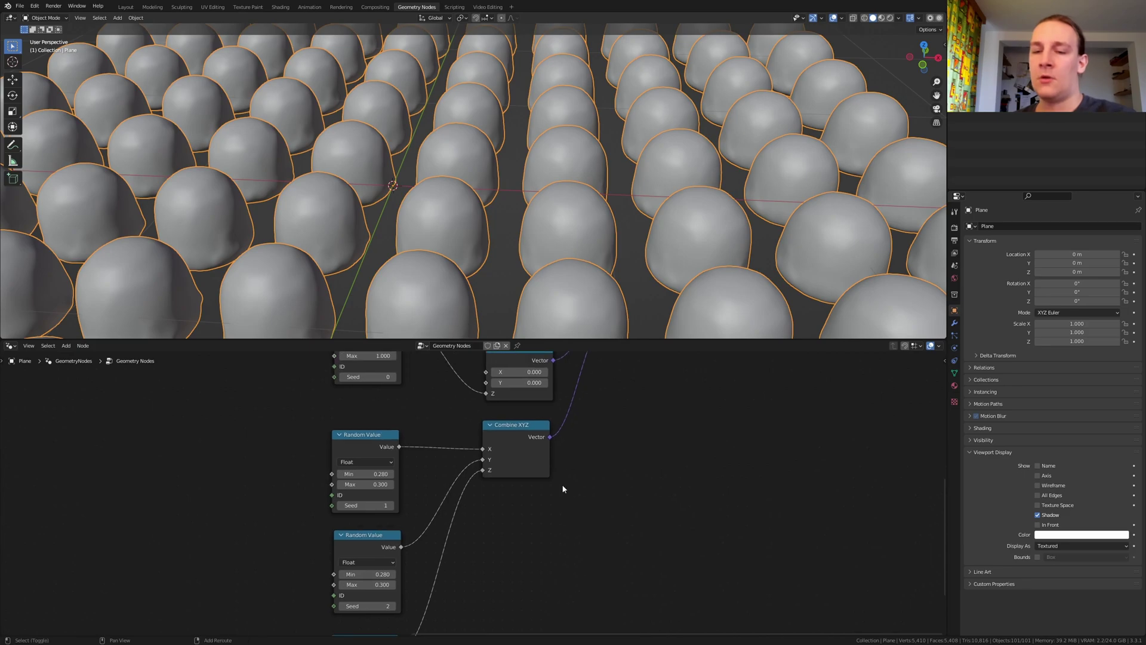
key(shift+a)
mouse_move(570, 471)
text(cub)
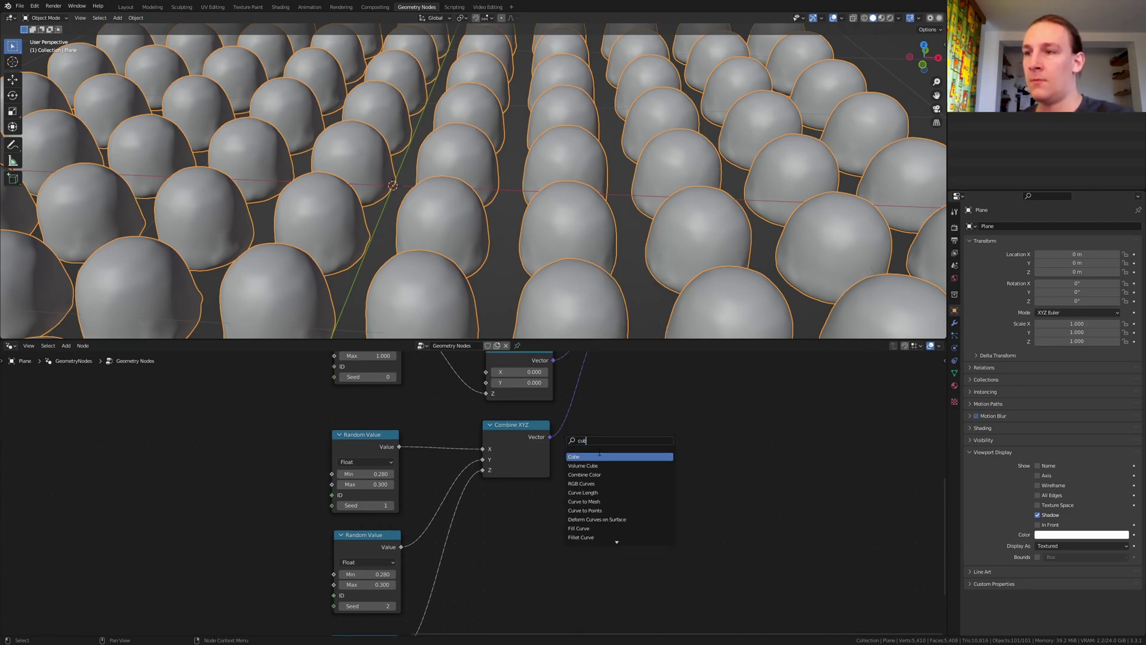
key(Return)
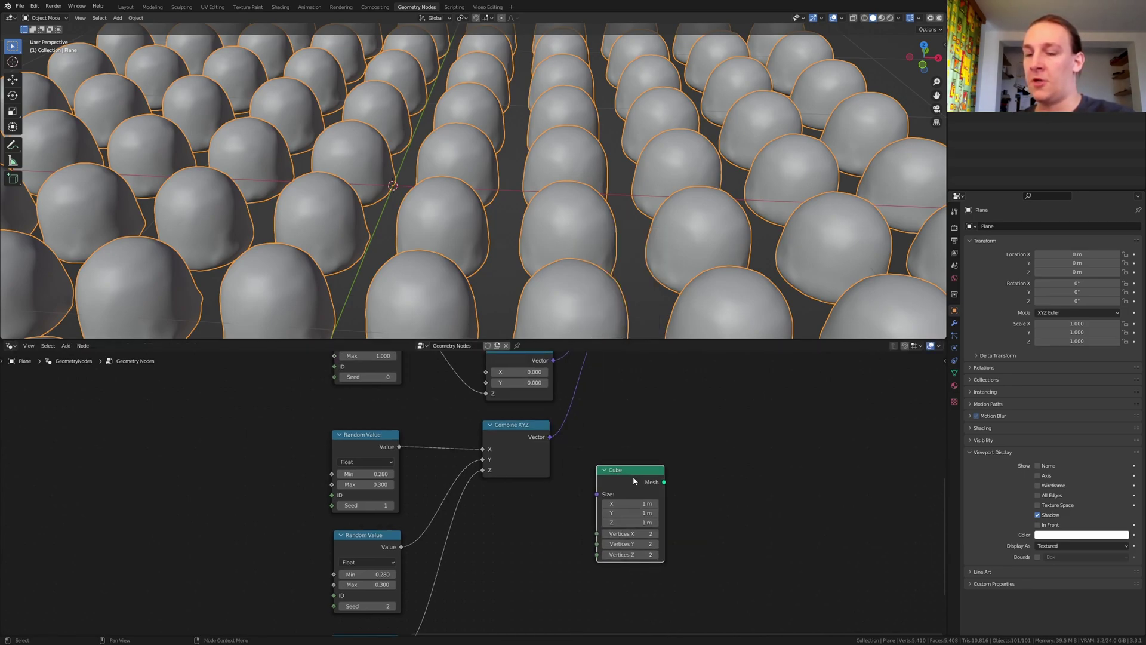
click(638, 521)
key(BackSpace)
text(.)
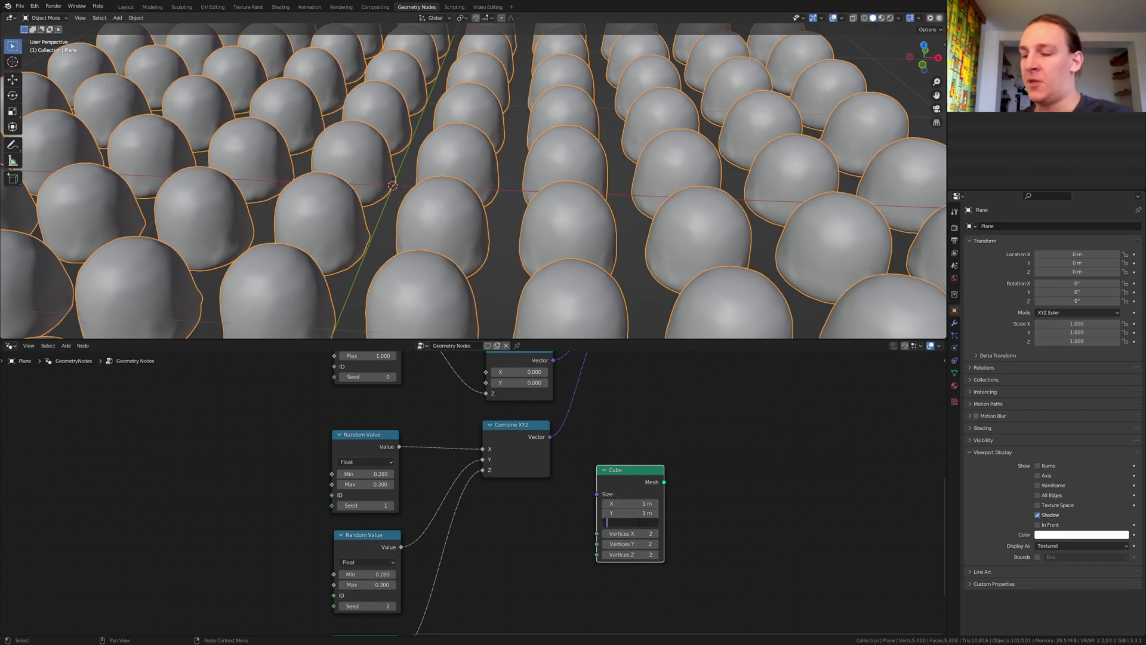
text(1)
key(Return)
Step: Add a Transform node beside the Cube node and connect the cube's Mesh output to its Geometry input
key(shift+a)
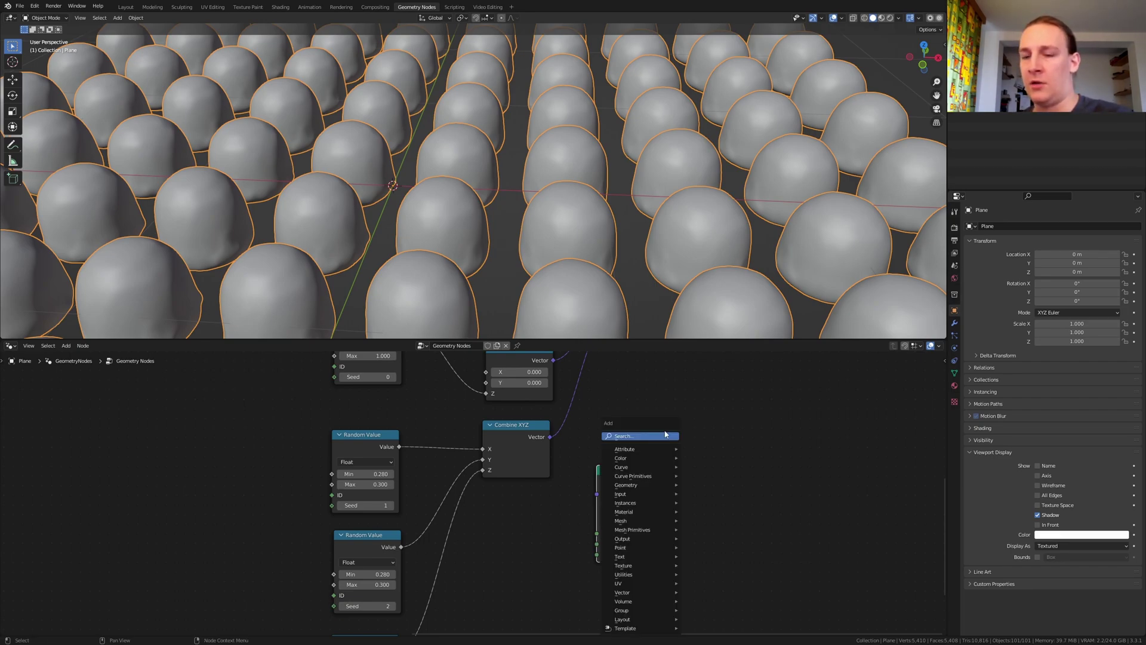
click(667, 436)
text(tra)
key(Return)
middle_drag(748, 542, 585, 531)
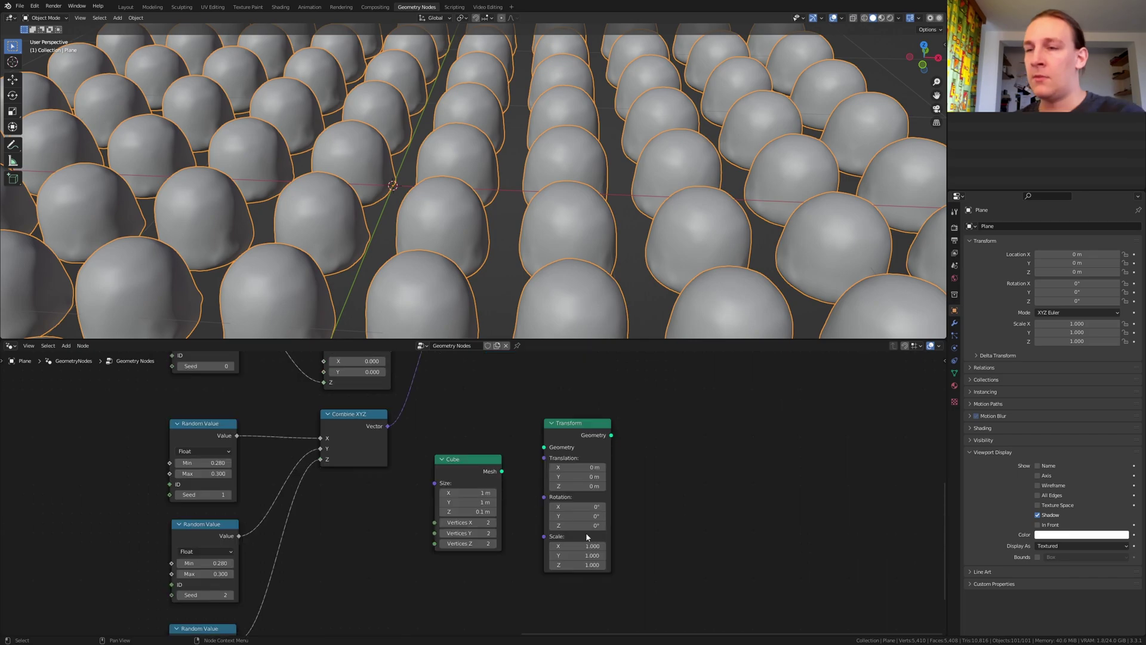
drag(502, 471, 543, 447)
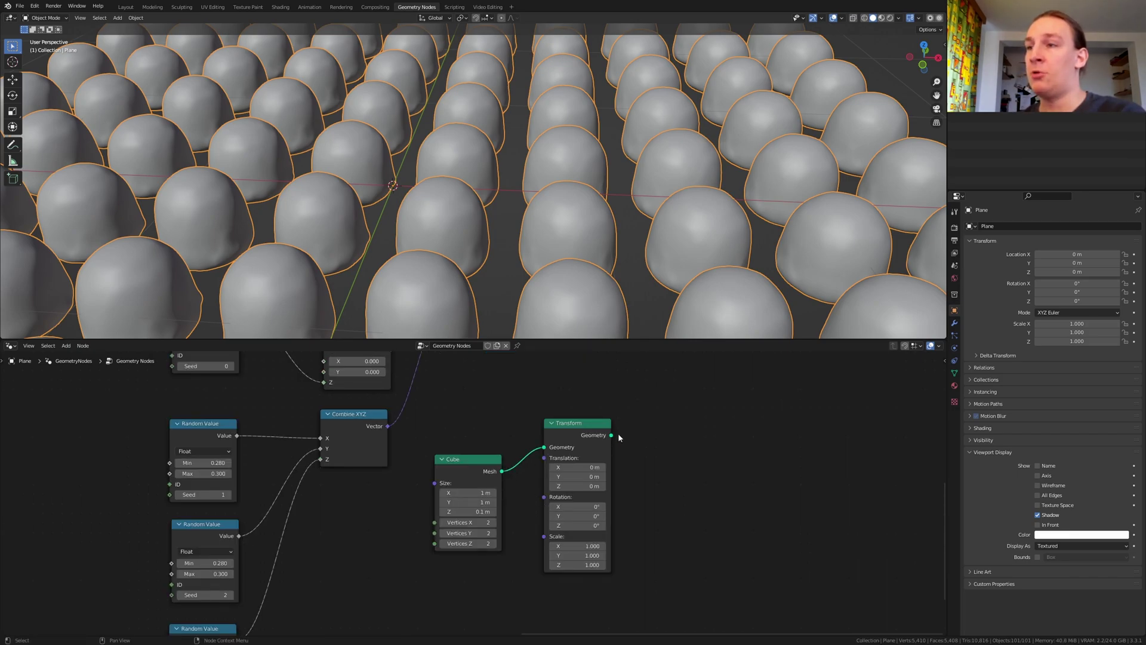
Step: Insert a Join Geometry node between Instance on Points and the Group Output, and connect the cube's Transform output to it
scroll(564, 493, down, 4)
scroll(579, 493, down, 1)
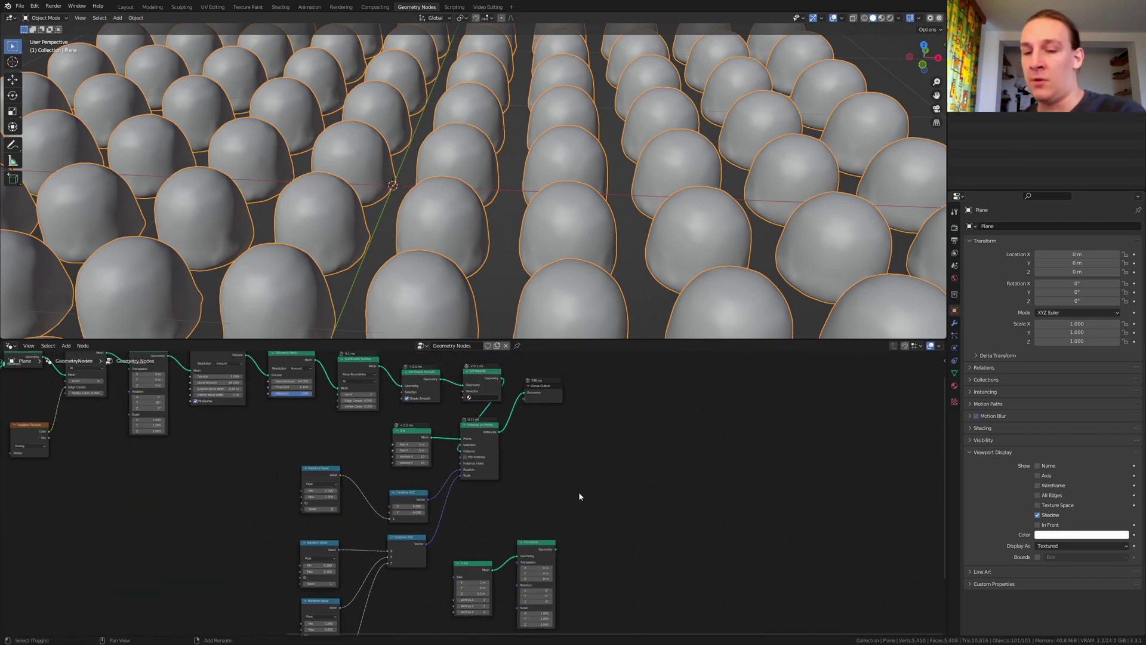
key(shift+a)
click(576, 443)
text(jo)
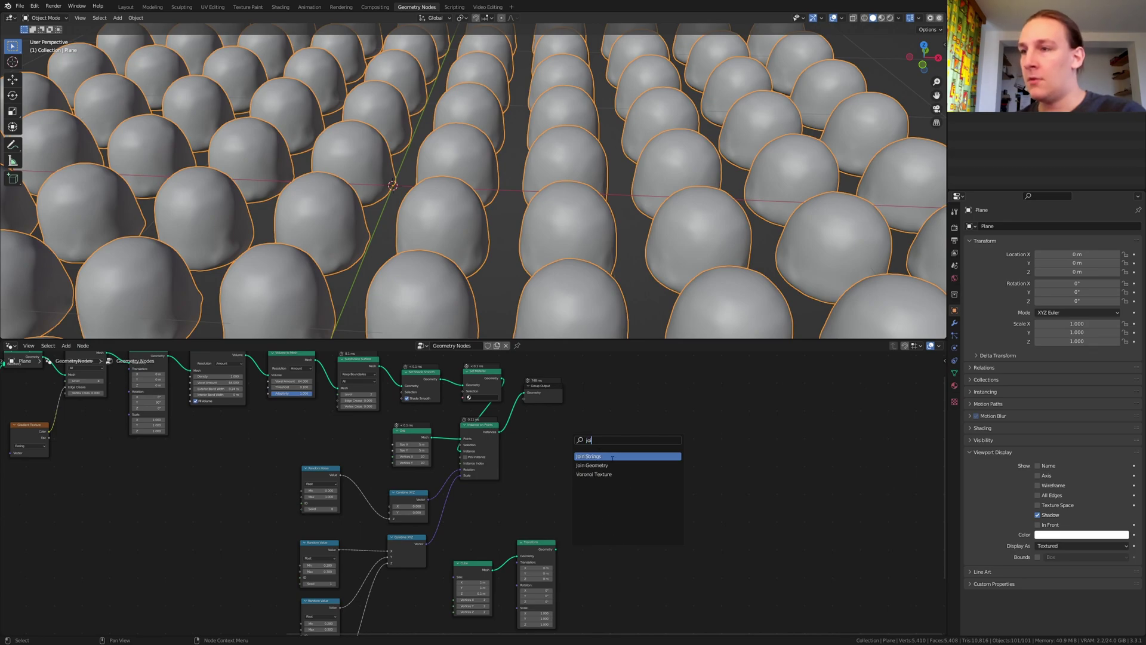
click(597, 465)
click(523, 456)
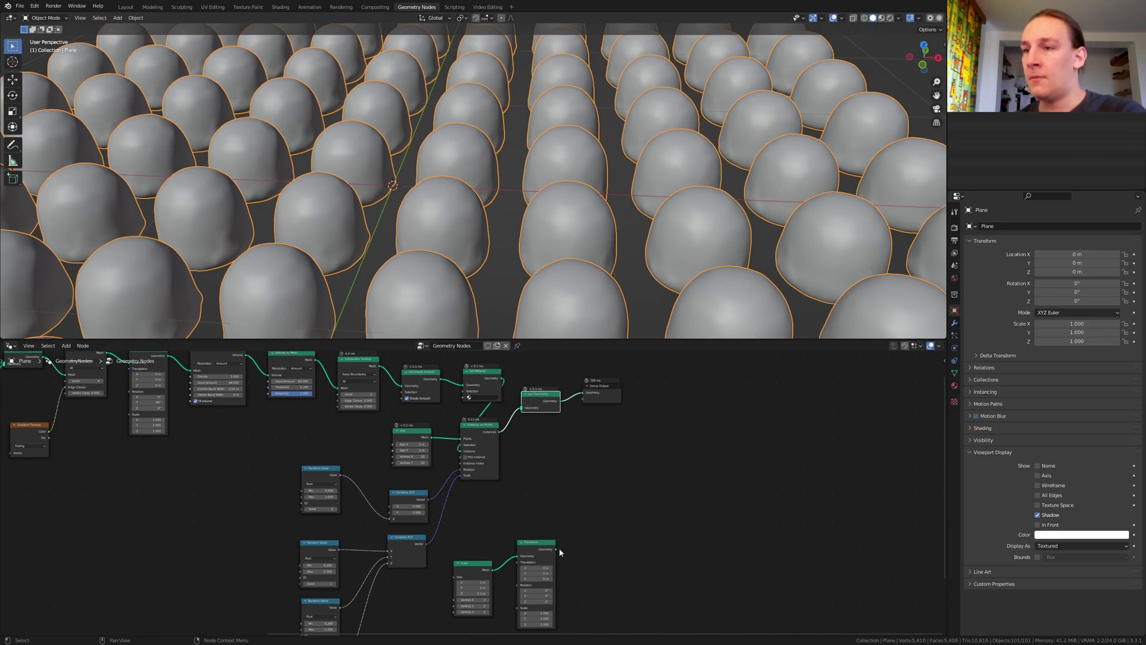
drag(555, 549, 521, 411)
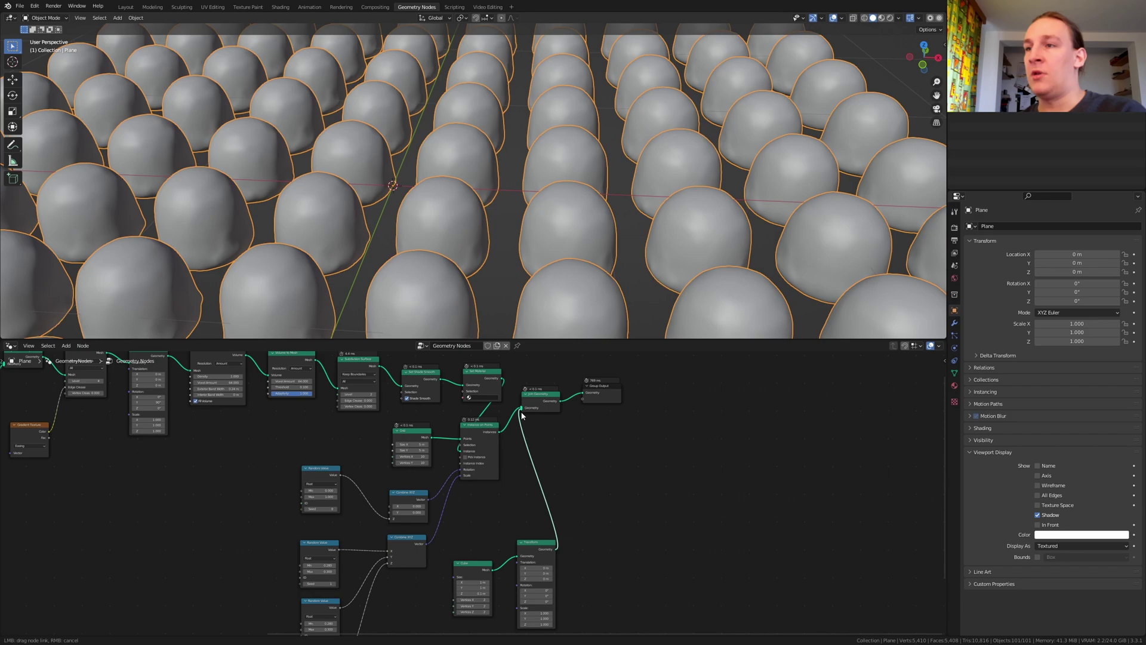
Step: Set the cube Transform node's Z translation to -0.29 m and its X and Y scale to 5
scroll(549, 460, up, 1)
scroll(535, 551, up, 4)
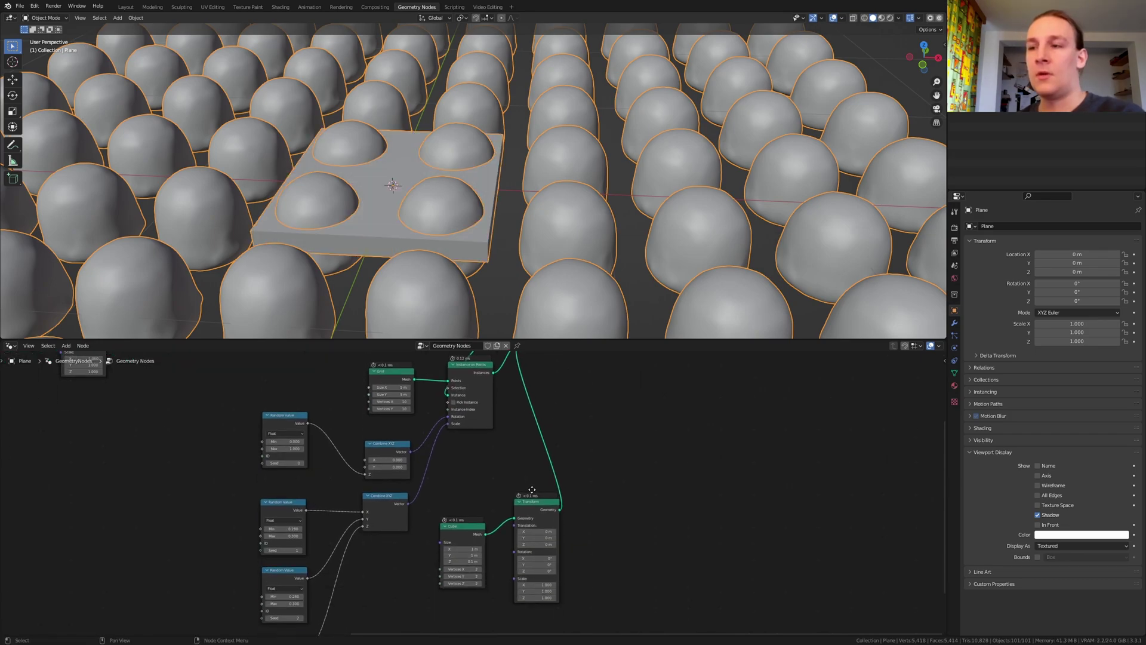
click(545, 529)
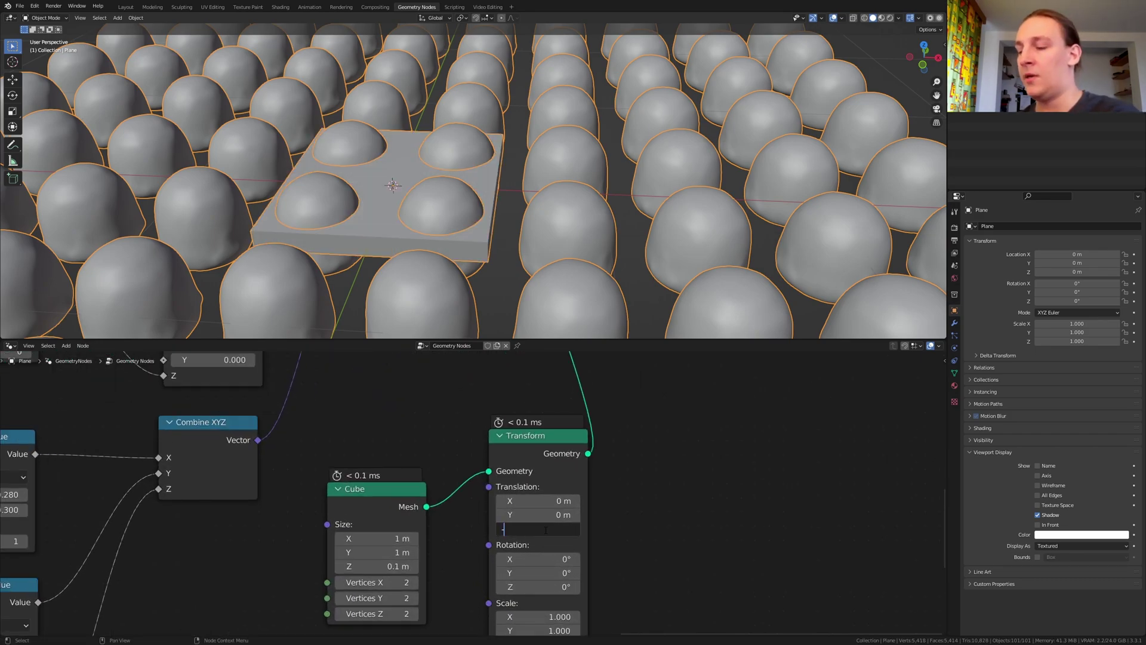
text(-.29)
key(Return)
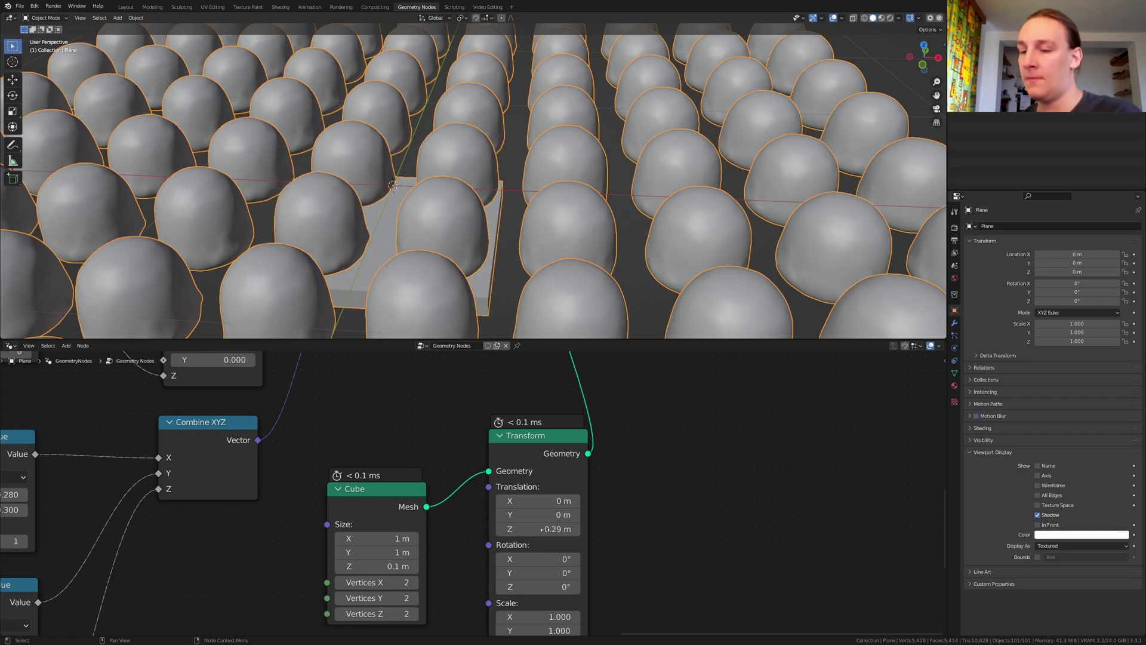
scroll(564, 543, up, 2)
mouse_move(555, 530)
mouse_down()
mouse_move(555, 549)
mouse_move(555, 530)
mouse_up()
text(5)
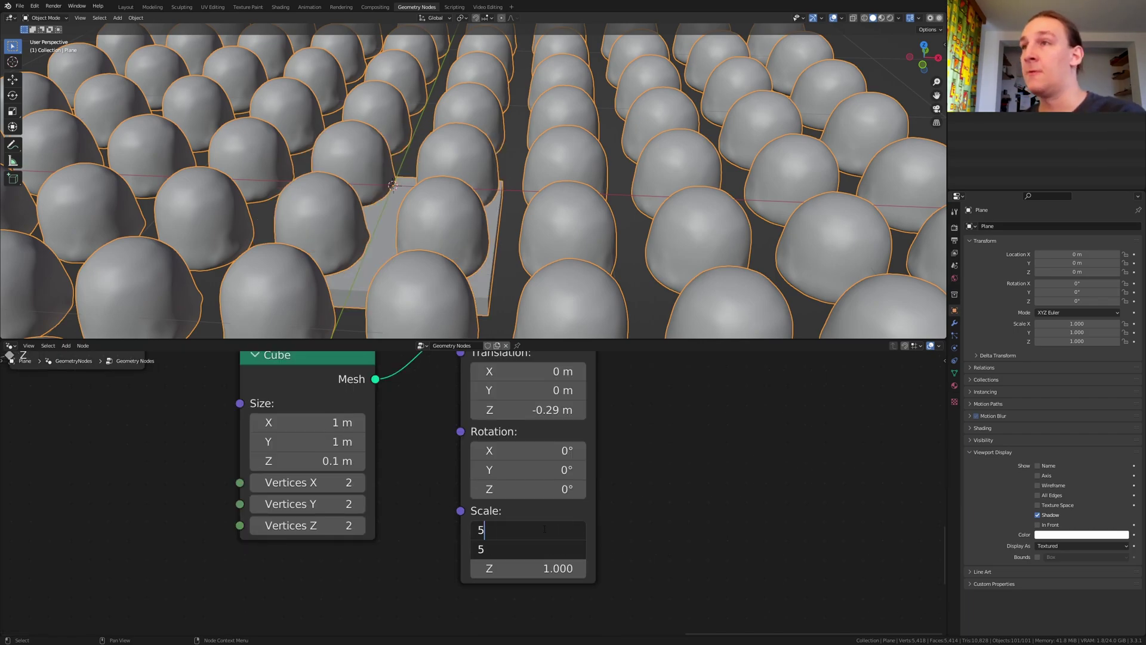
key(Return)
Step: Duplicate the Set Material node and insert the copy between the cube's Transform node and Join Geometry
scroll(597, 483, down, 5)
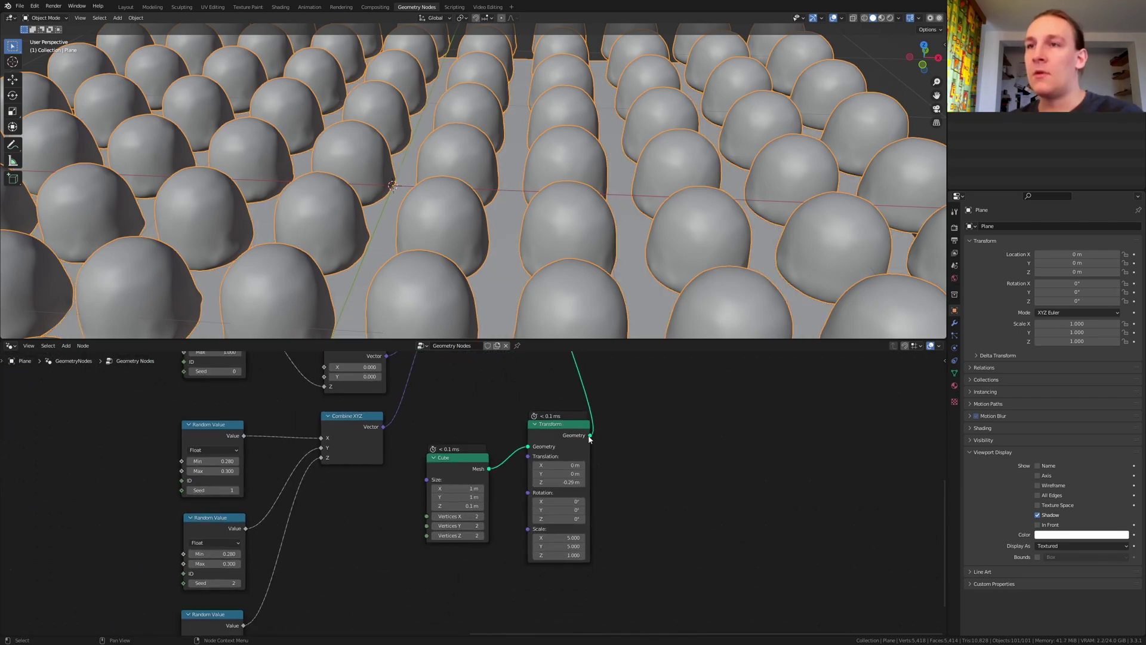
scroll(594, 490, down, 6)
middle_drag(537, 452, 535, 502)
scroll(556, 437, up, 4)
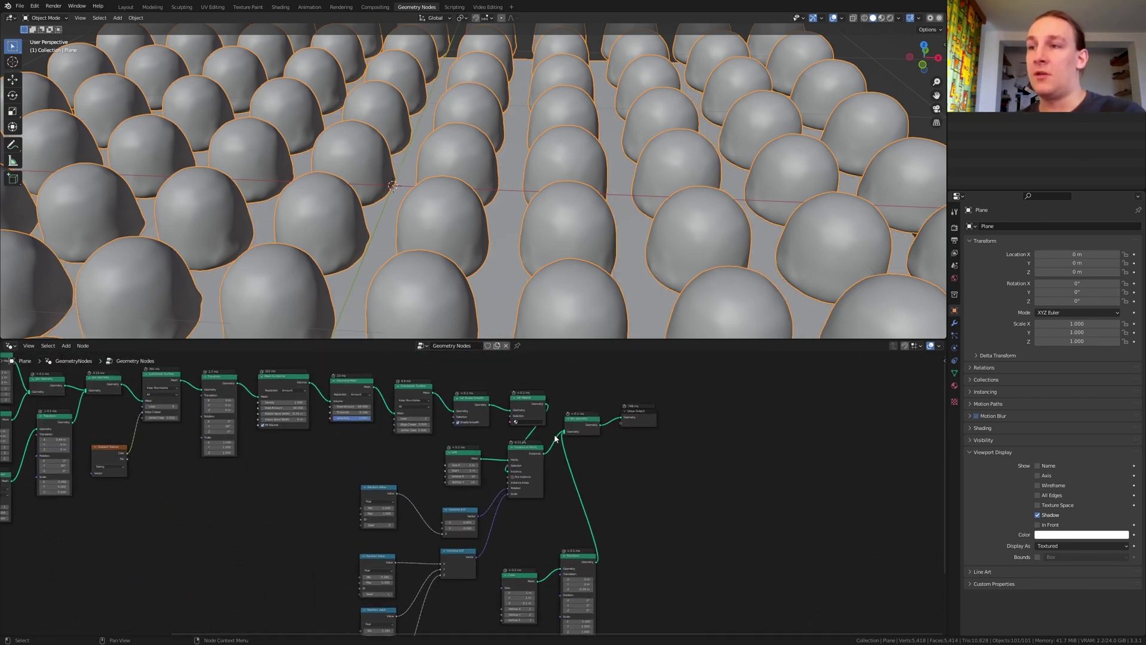
click(533, 409)
key(shift+d)
click(657, 506)
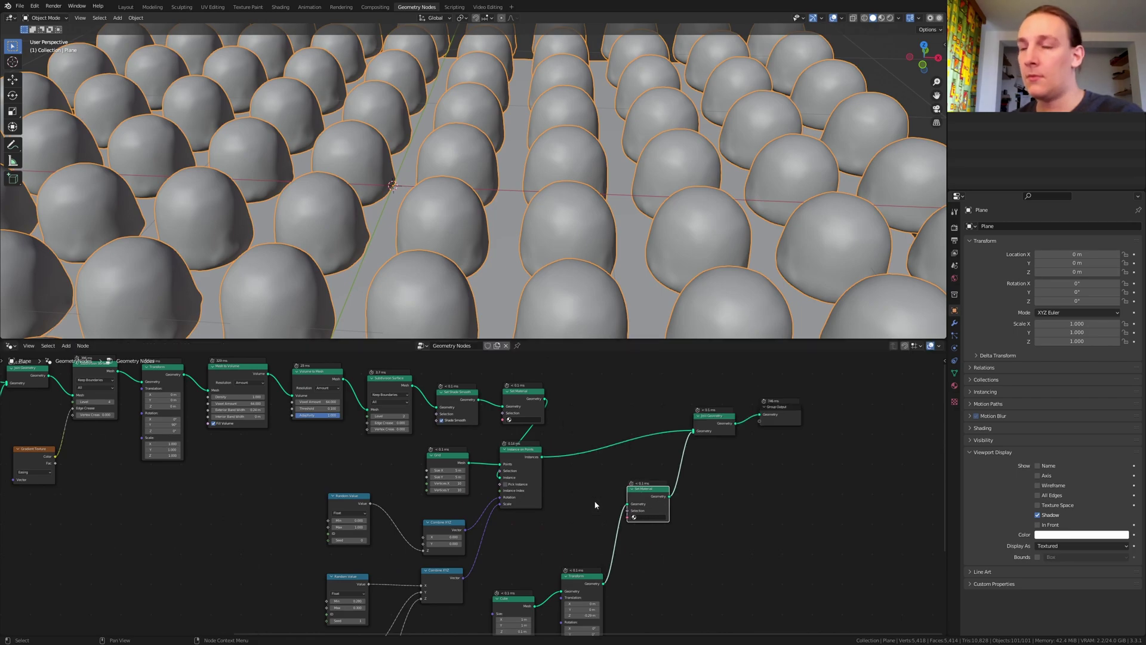
Step: Create a new material on the plane object and add a second material slot
click(955, 386)
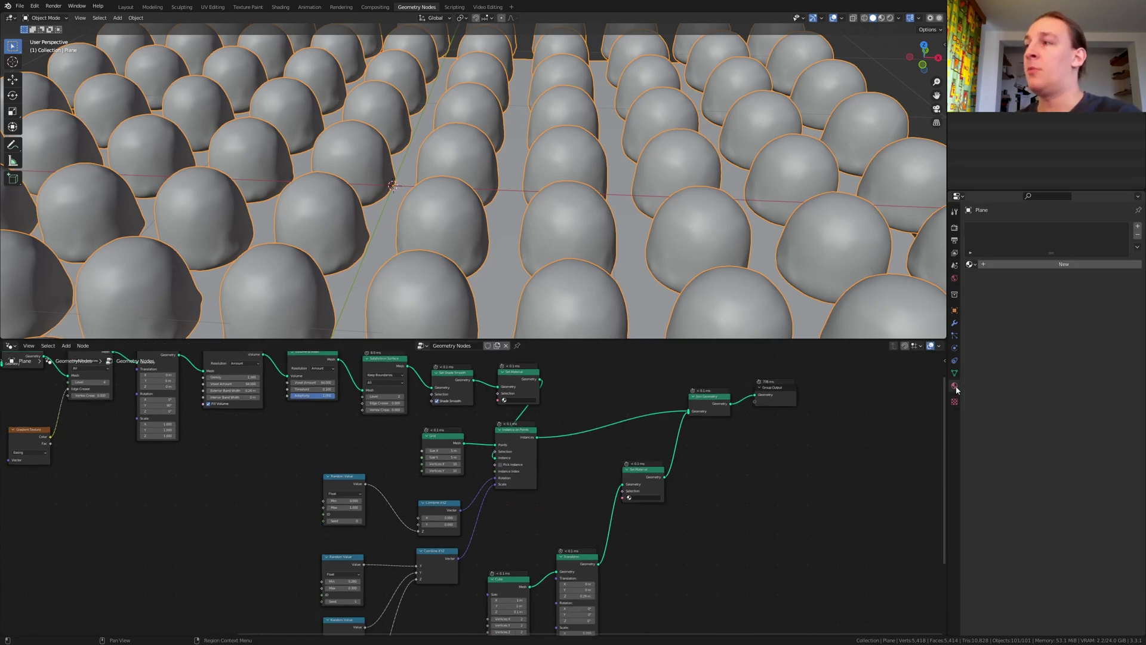
click(1063, 264)
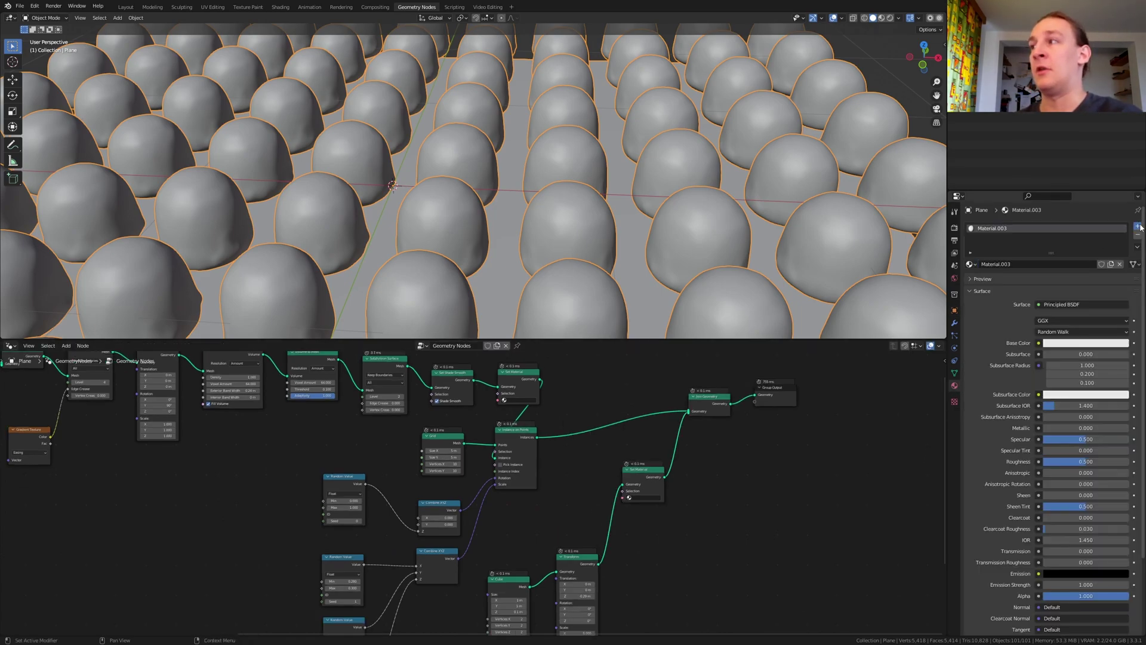
click(1138, 226)
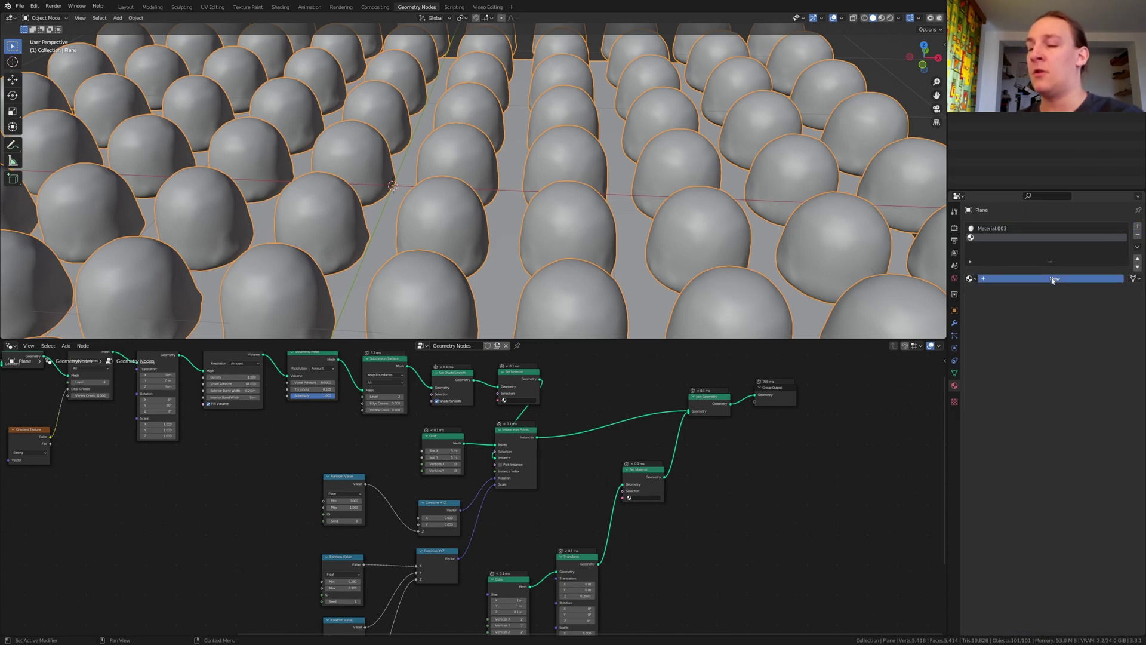
Step: Create a material in the second slot, then assign Material.003 to the instances' Set Material node and Material.004 to the slab's
click(1053, 278)
scroll(512, 398, up, 2)
click(527, 399)
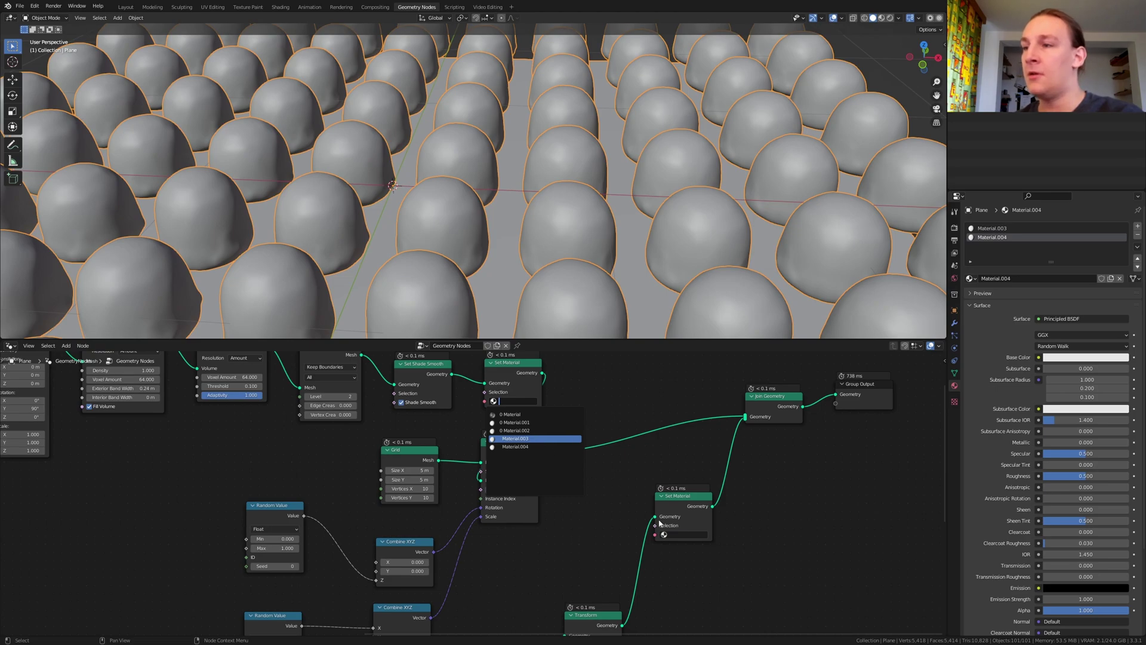
key(Return)
click(687, 534)
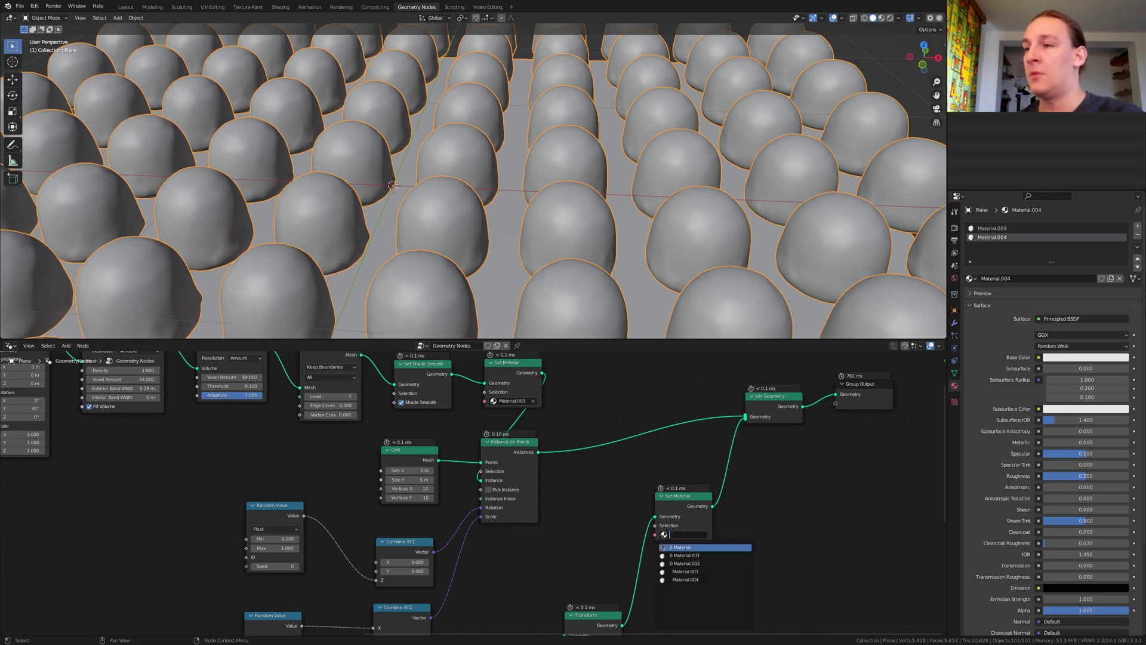
click(704, 579)
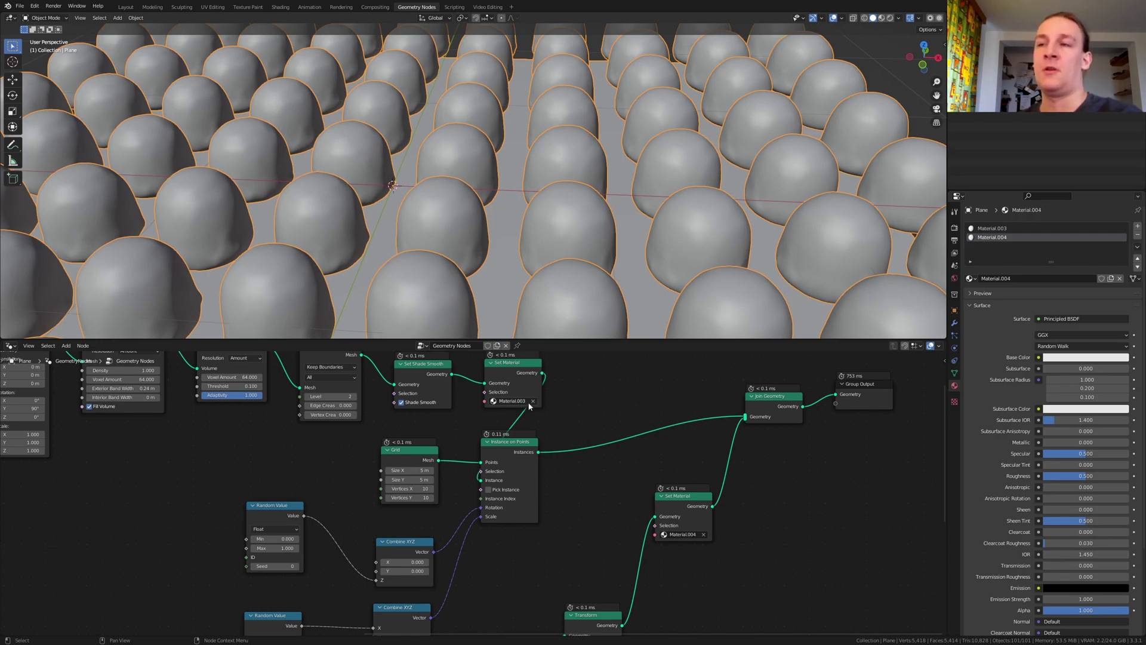
Step: Switch to the Shading workspace with a rendered viewport and load christmas_photo_studio_01_4k.hdr as the world environment image
click(281, 6)
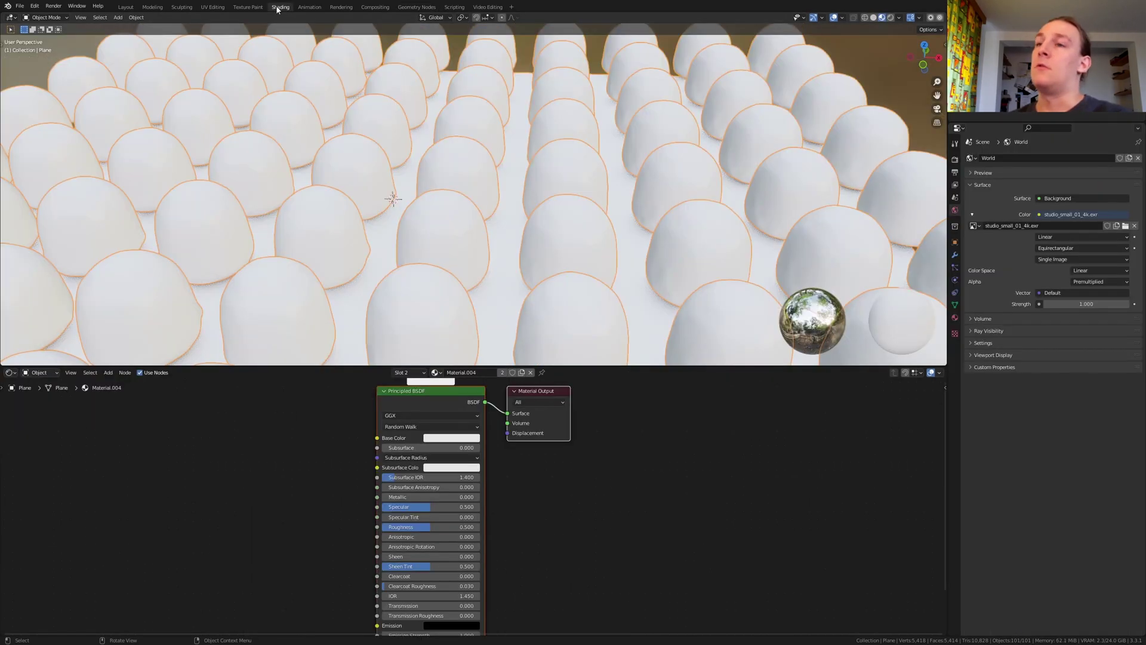
click(890, 18)
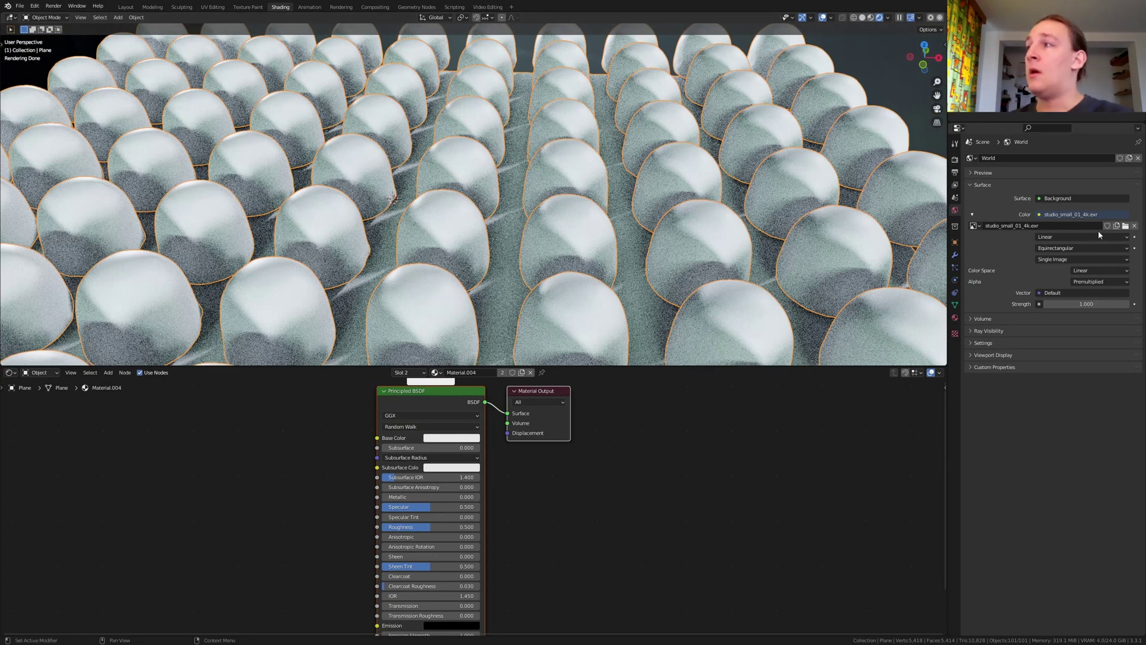
click(1125, 226)
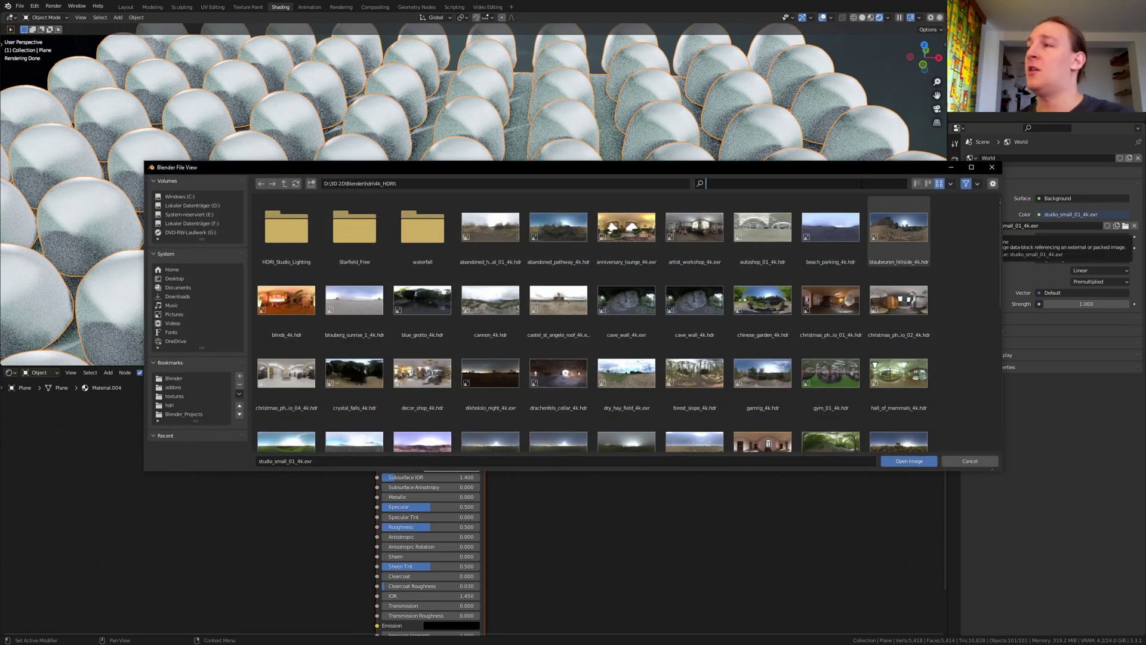
text(christmas_photo_studio_01_4k.hdr)
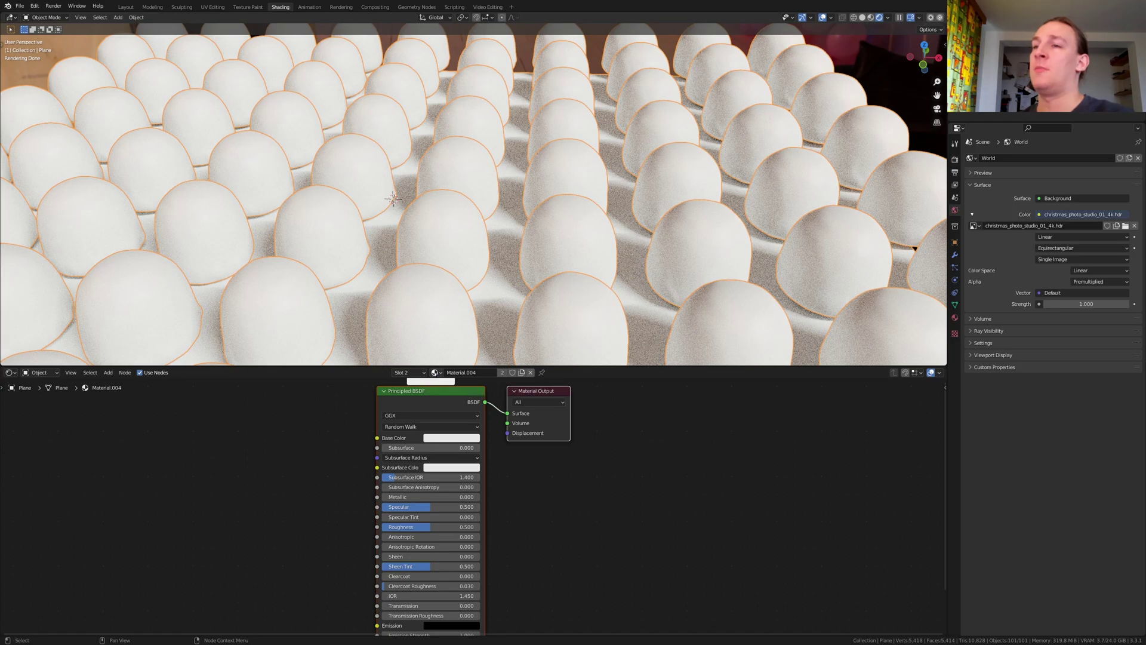
Step: Open Material.003 in the shader editor and set its base color to hex 2B180D and Subsurface to 0.025
click(436, 372)
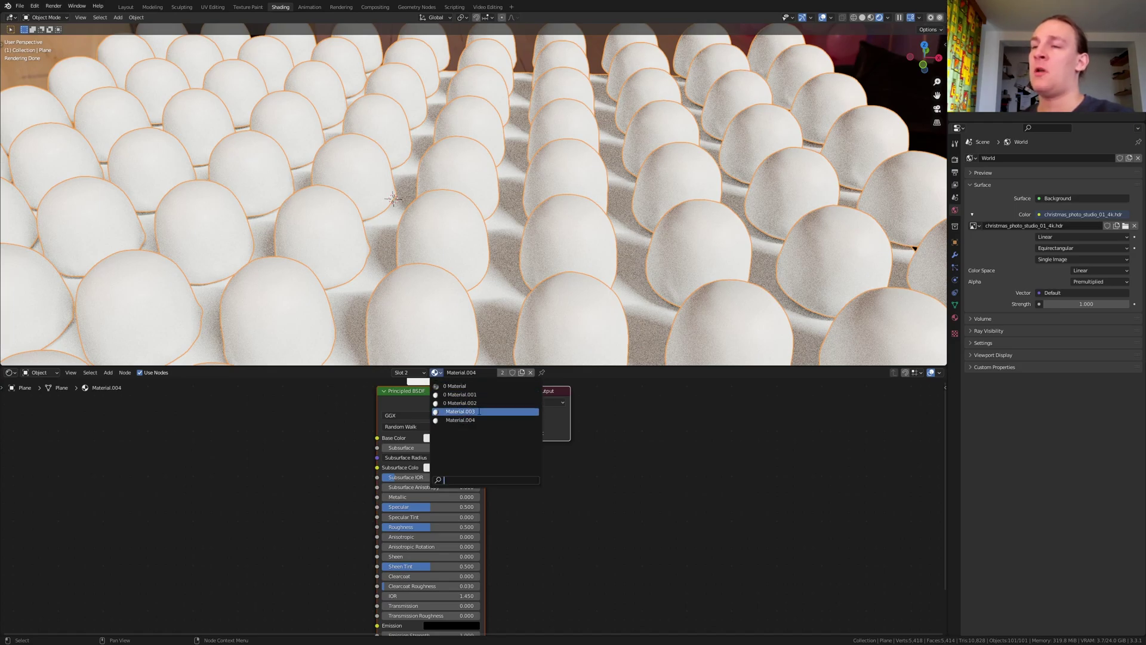
click(480, 411)
scroll(460, 478, up, 3)
click(460, 490)
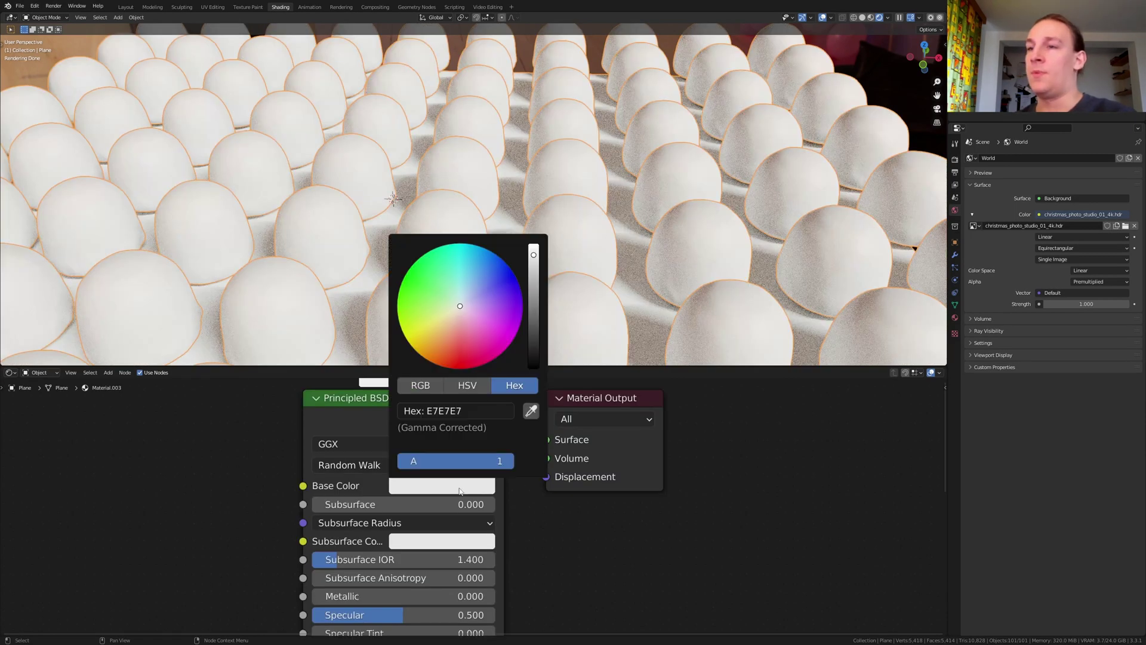
click(481, 410)
text(2B180D)
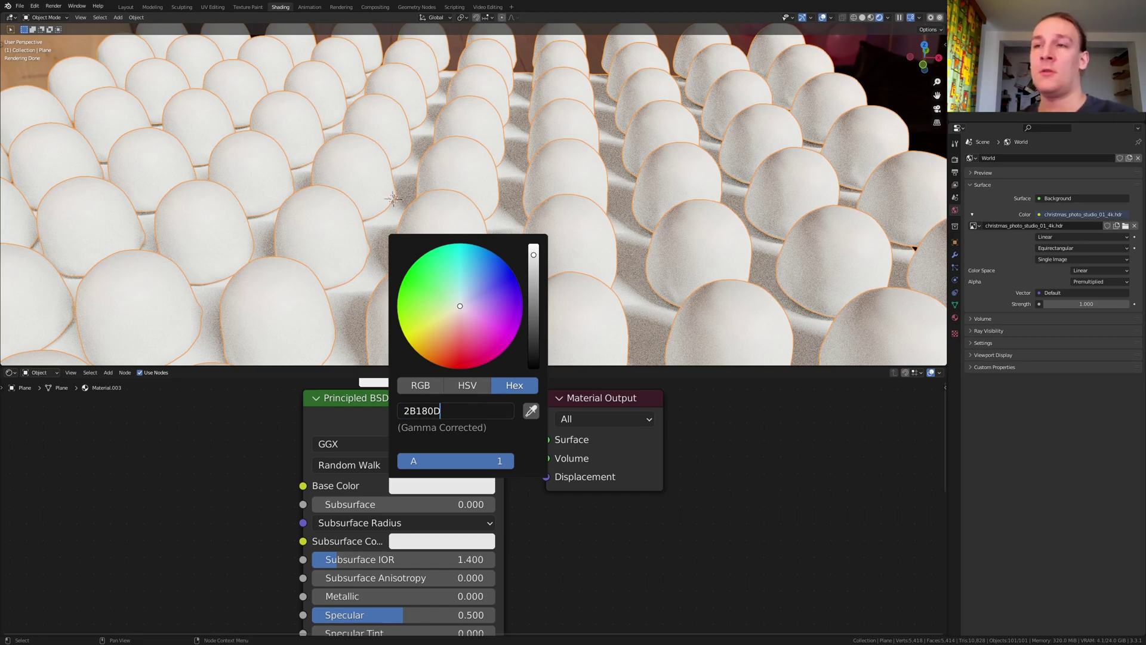
key(Return)
click(398, 503)
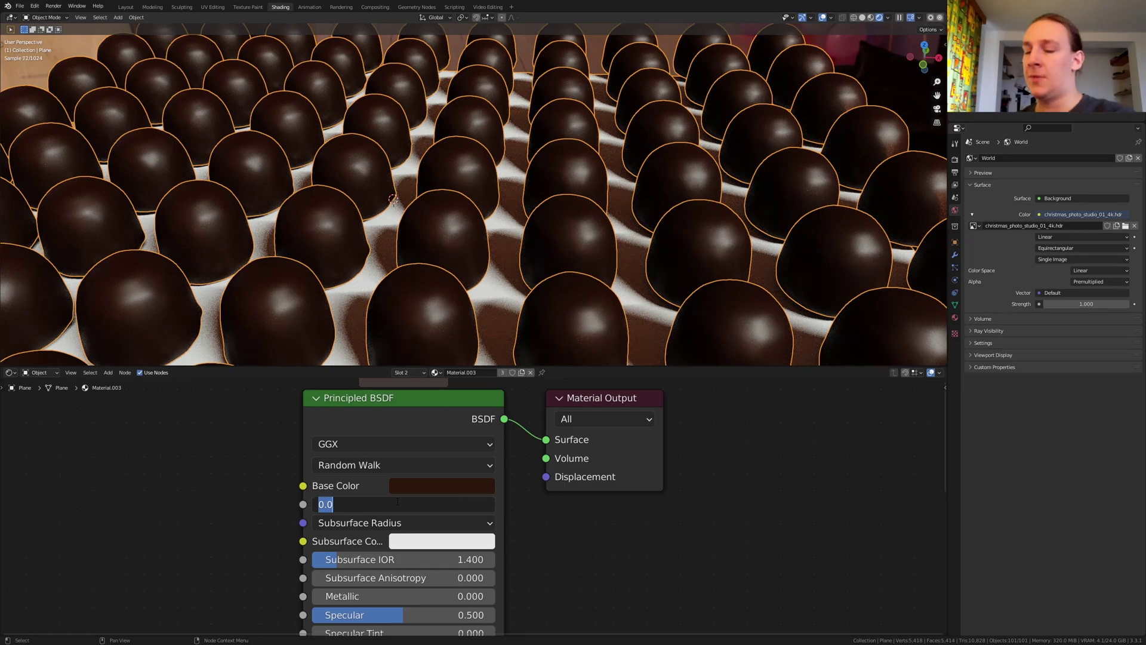
text(.025)
key(Return)
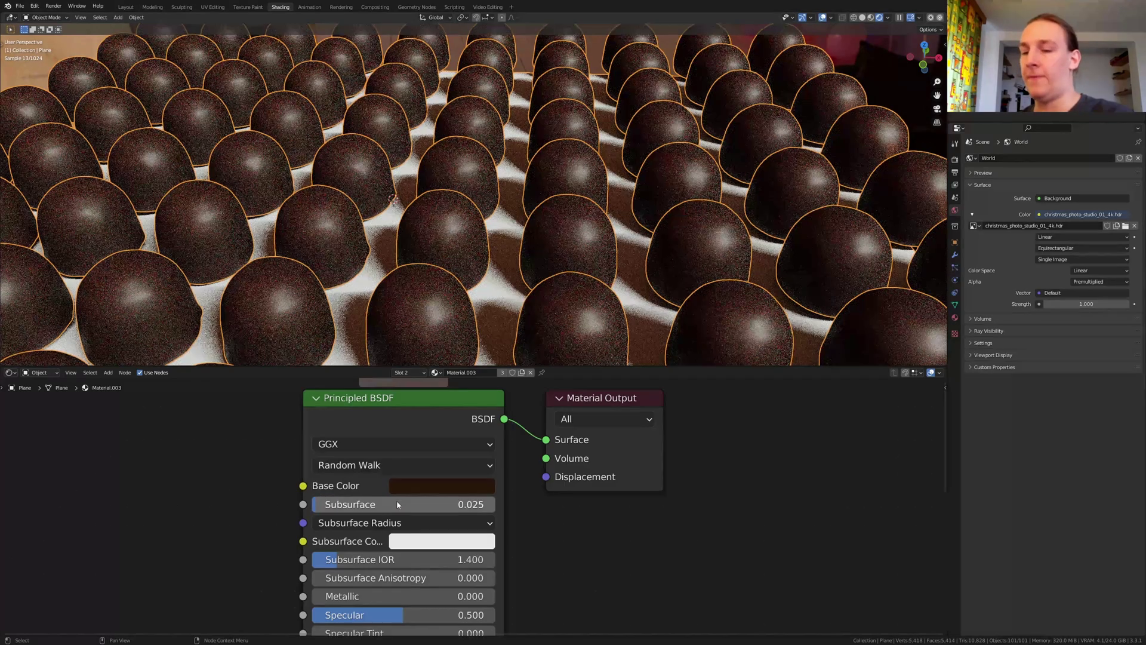
Step: Add a Noise Texture node with scale 1000 and connect its Fac output to the Principled BSDF's Roughness
middle_drag(216, 486, 325, 468)
key(shift+a)
click(325, 460)
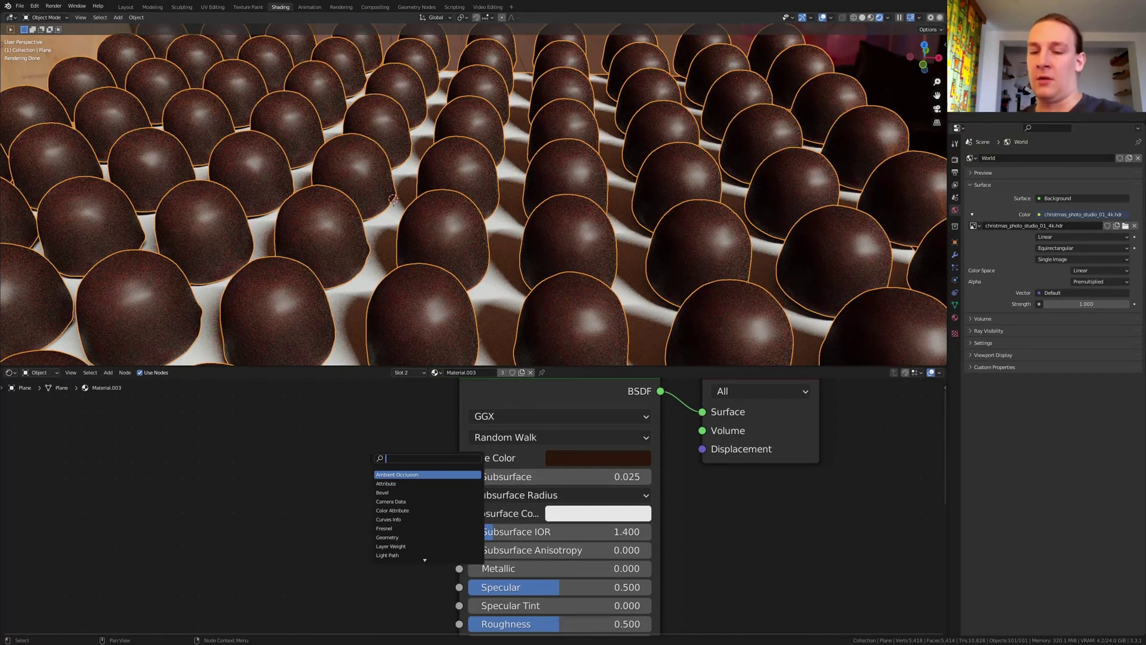
text(noi)
click(397, 484)
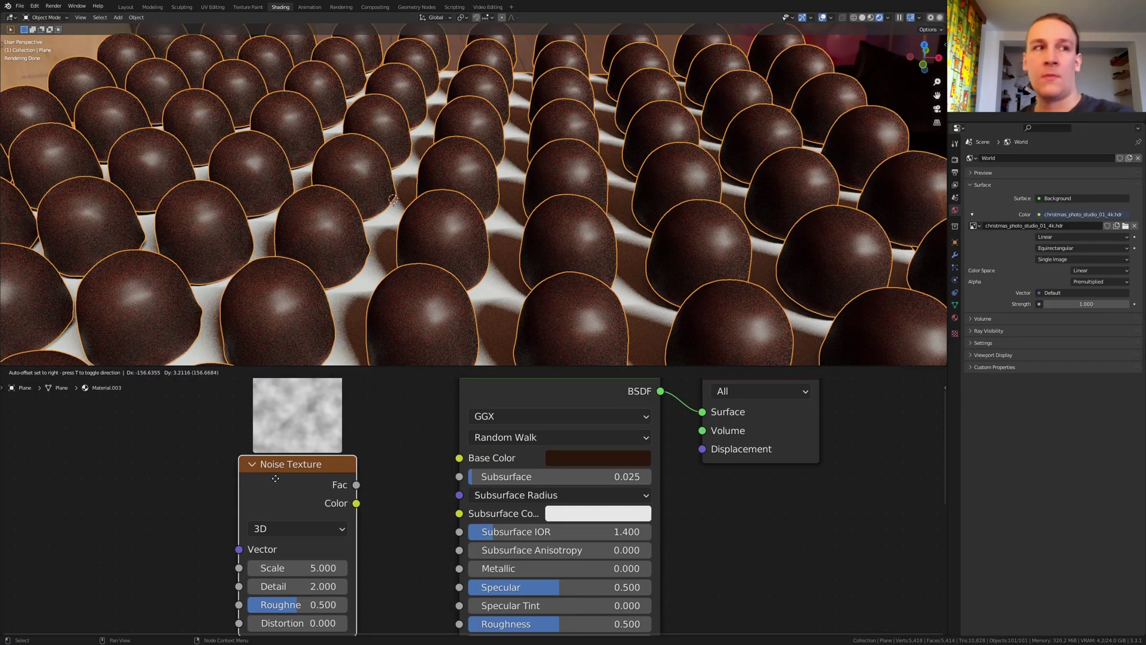
click(296, 566)
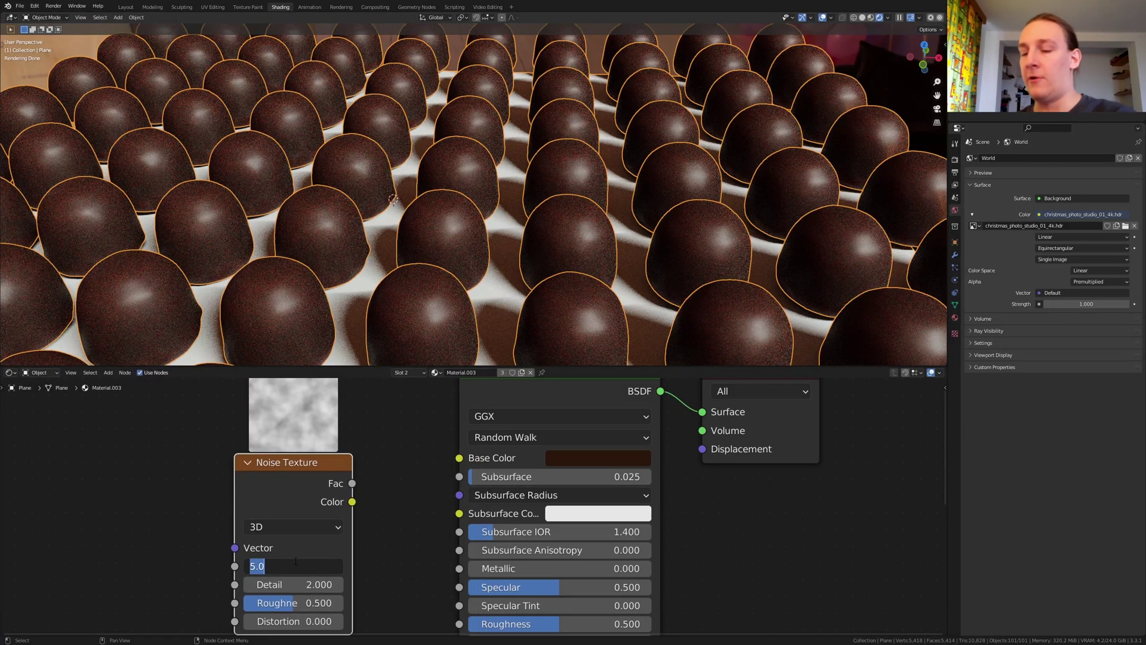
text(1000)
key(Return)
scroll(450, 439, down, 4)
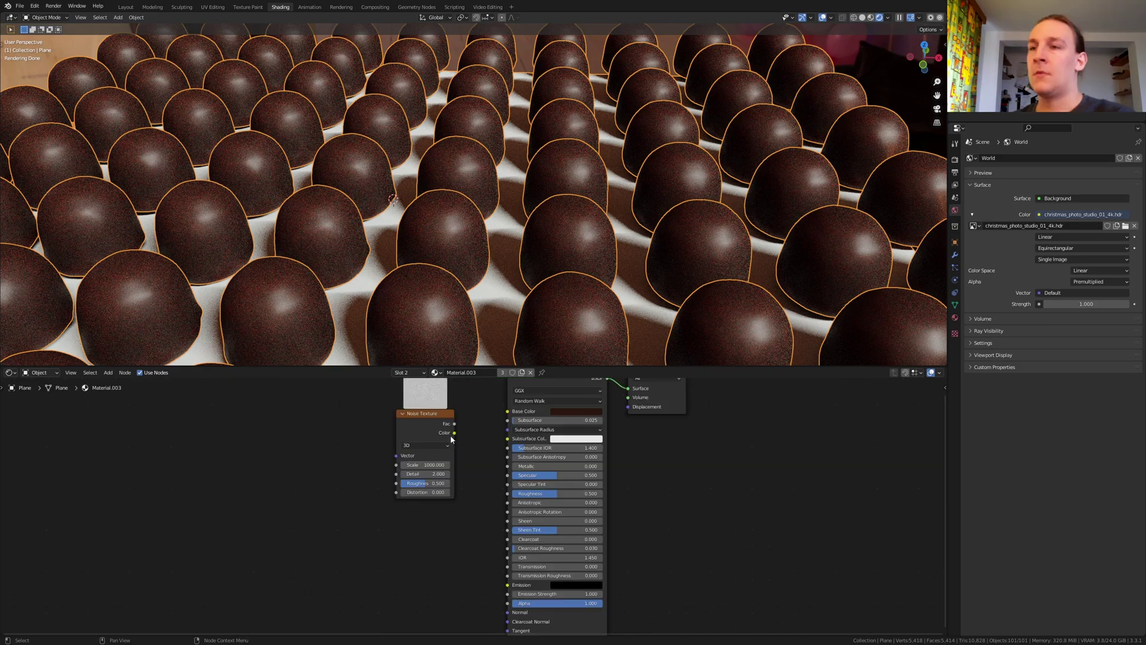
drag(454, 424, 507, 493)
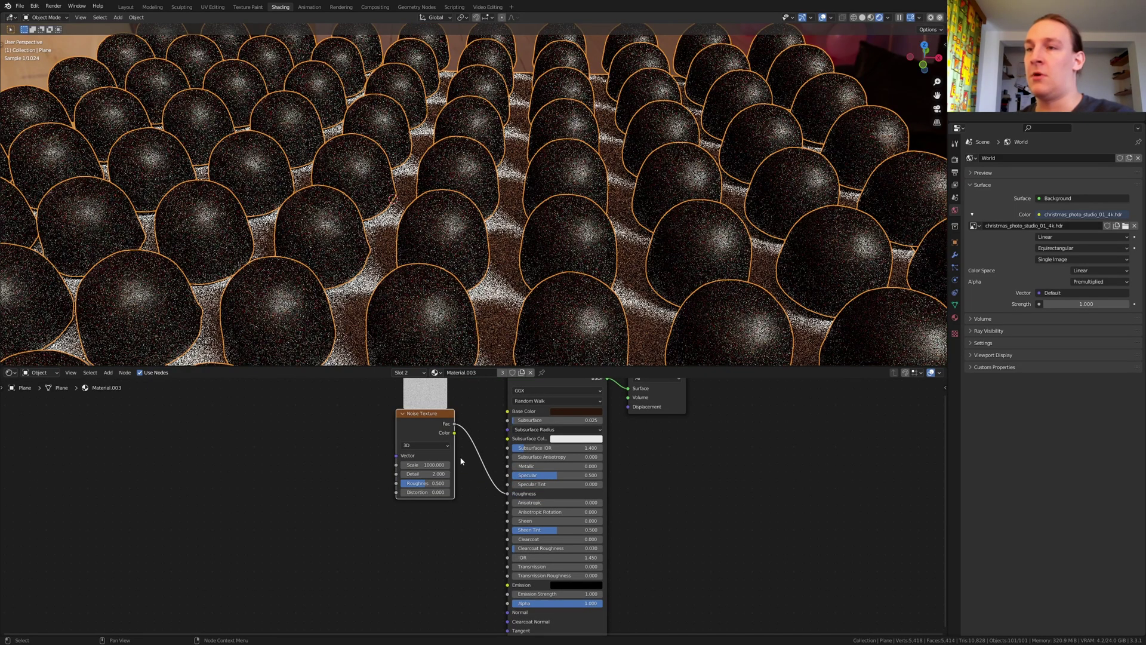
Step: Connect the noise Fac to the Principled BSDF's Normal through the Height input of a Bump node with strength 0.01
drag(454, 426, 507, 612)
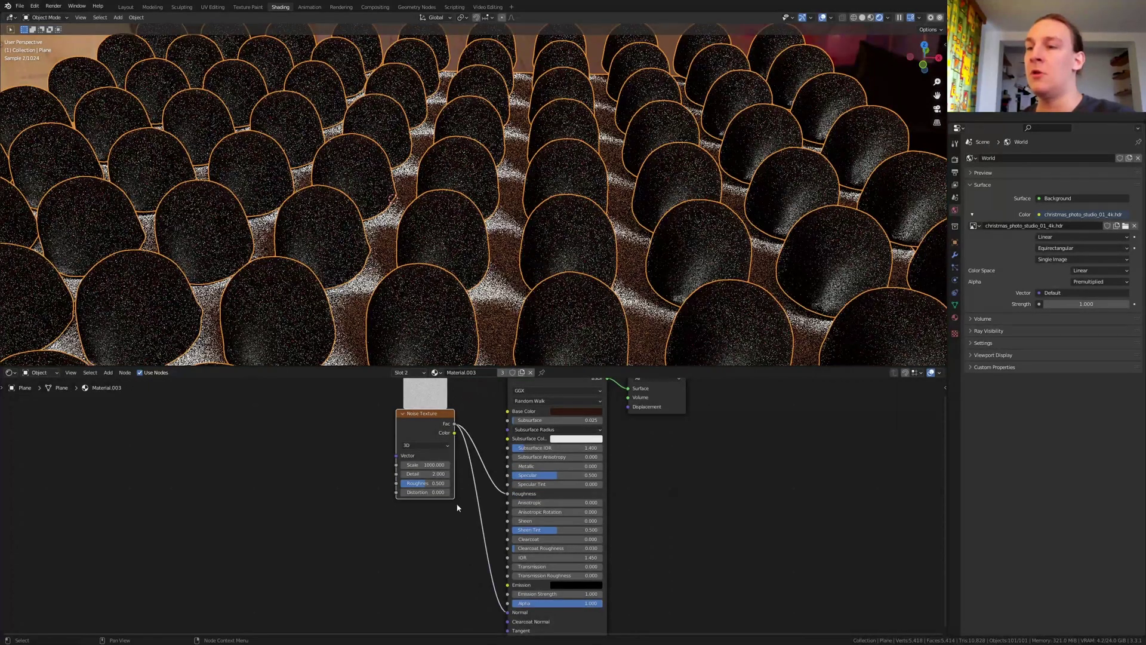
key(shift+a)
click(457, 505)
text(bu)
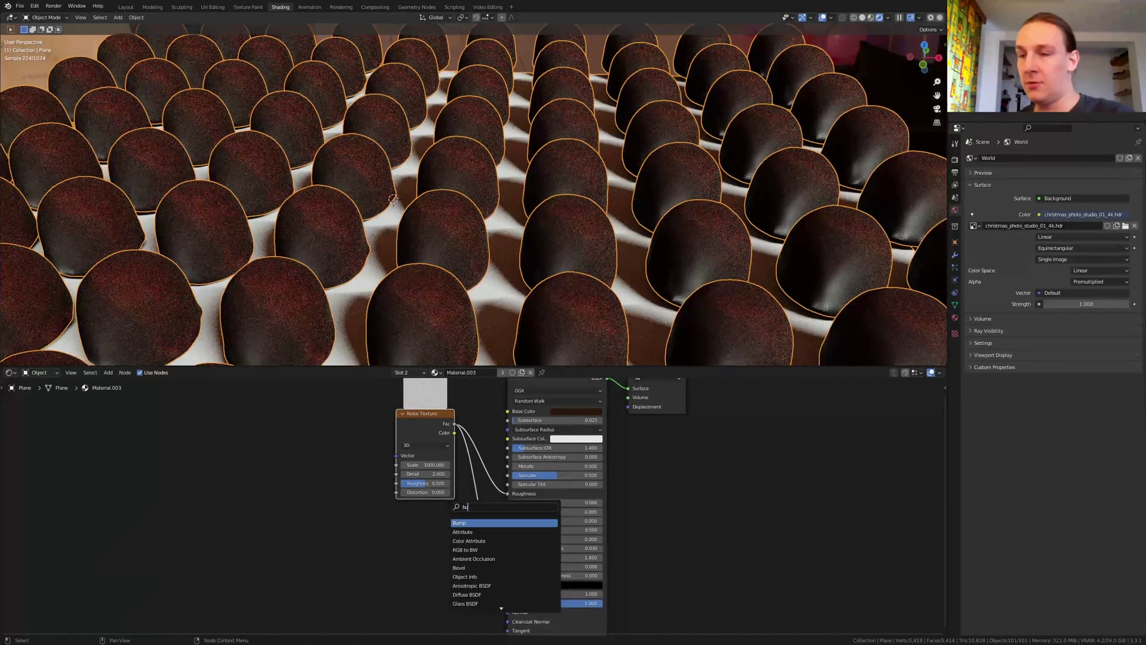
key(Return)
click(490, 584)
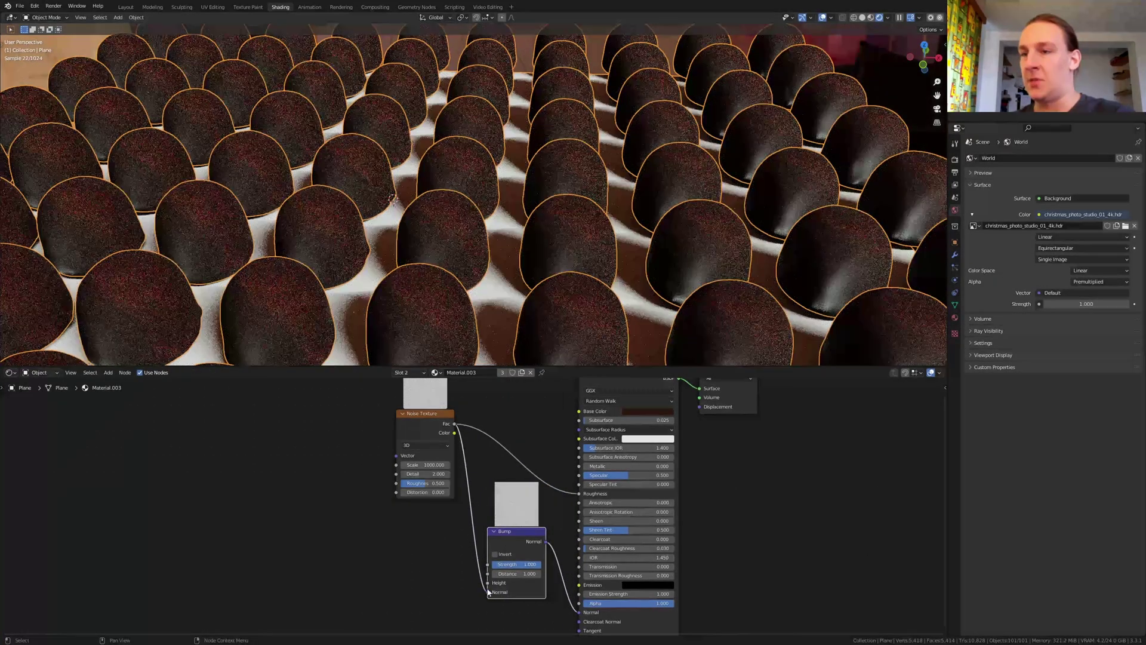
drag(488, 585, 488, 583)
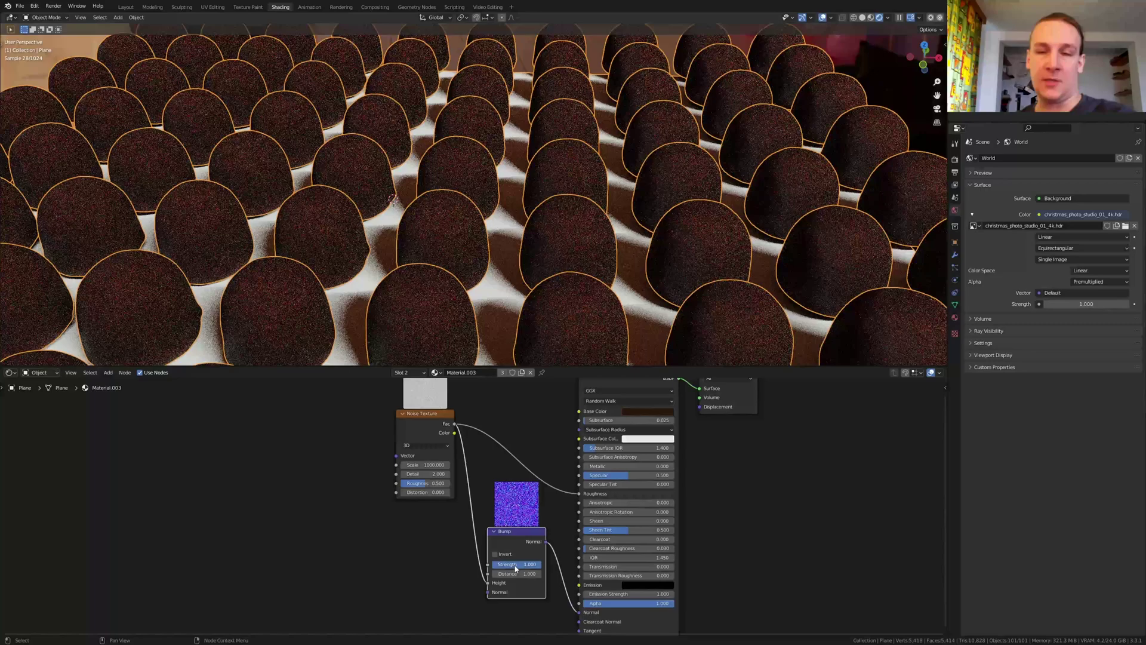
key(Return)
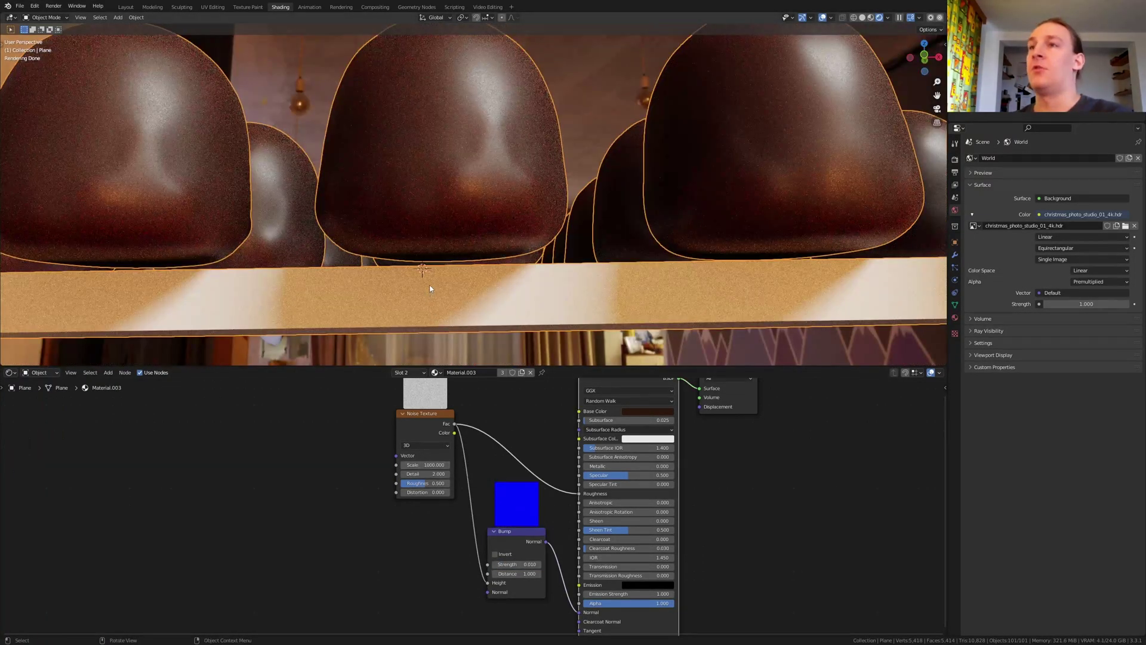
Step: Duplicate the Noise Texture, Bump and Principled BSDF nodes together and place the copies below the originals
middle_drag(429, 287, 431, 271)
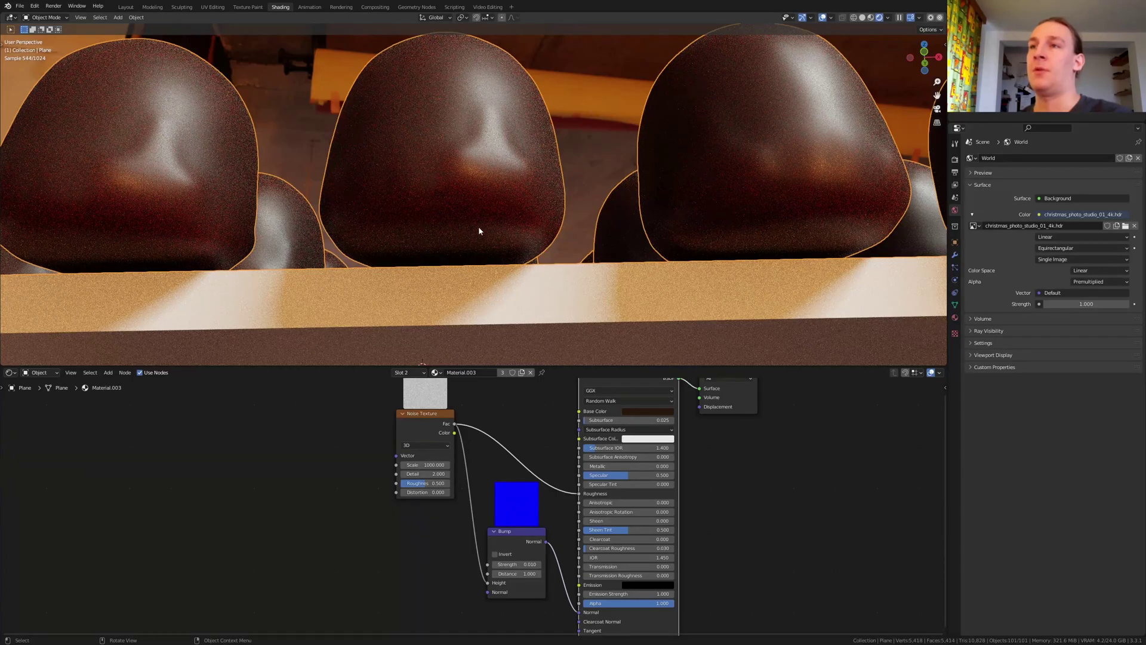
scroll(399, 412, down, 3)
drag(399, 412, 577, 579)
key(shift+d)
click(545, 631)
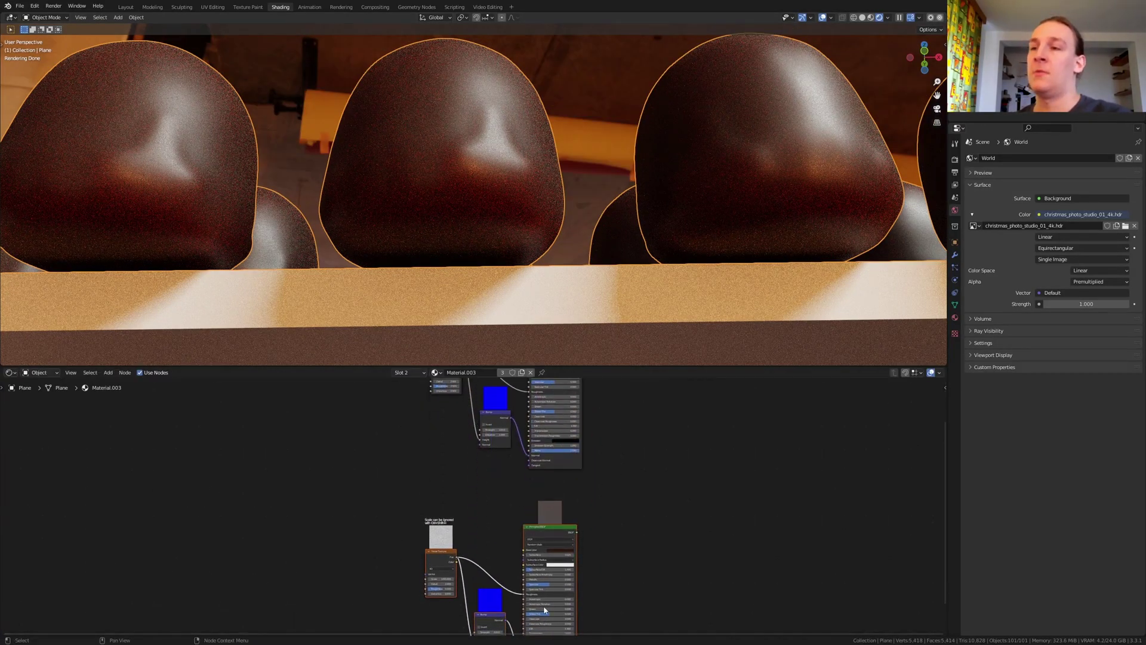
Step: Insert a Mix Shader before the Material Output and connect the duplicated Principled BSDF to its second shader input
middle_drag(669, 416, 631, 499)
drag(576, 427, 671, 558)
key(shift+a)
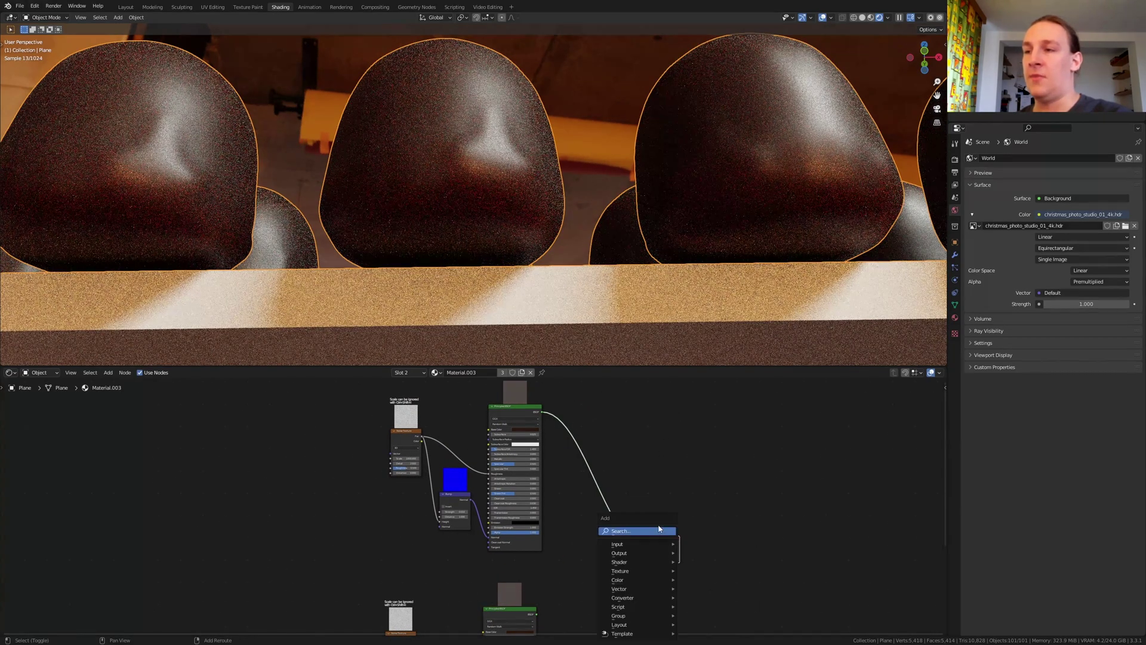
click(661, 533)
text(mi)
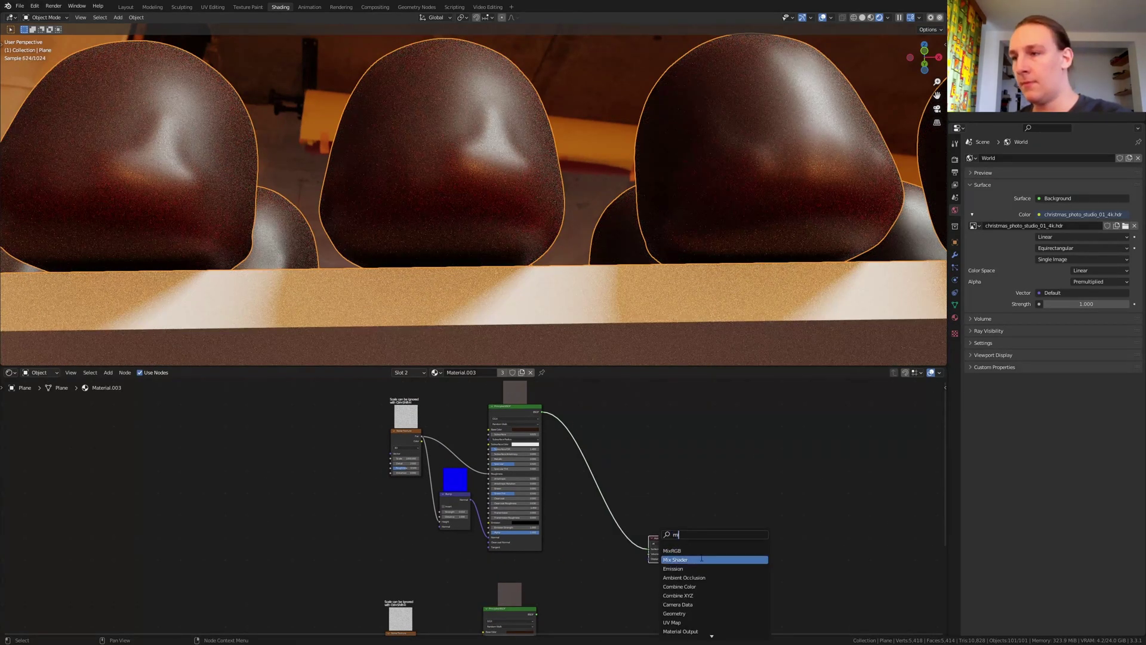
click(680, 559)
click(621, 544)
drag(535, 614, 598, 542)
Step: Insert a MixRGB node between the duplicated Noise Texture and Roughness, and link the noise to its Fac and Color2 inputs
middle_drag(445, 523, 503, 389)
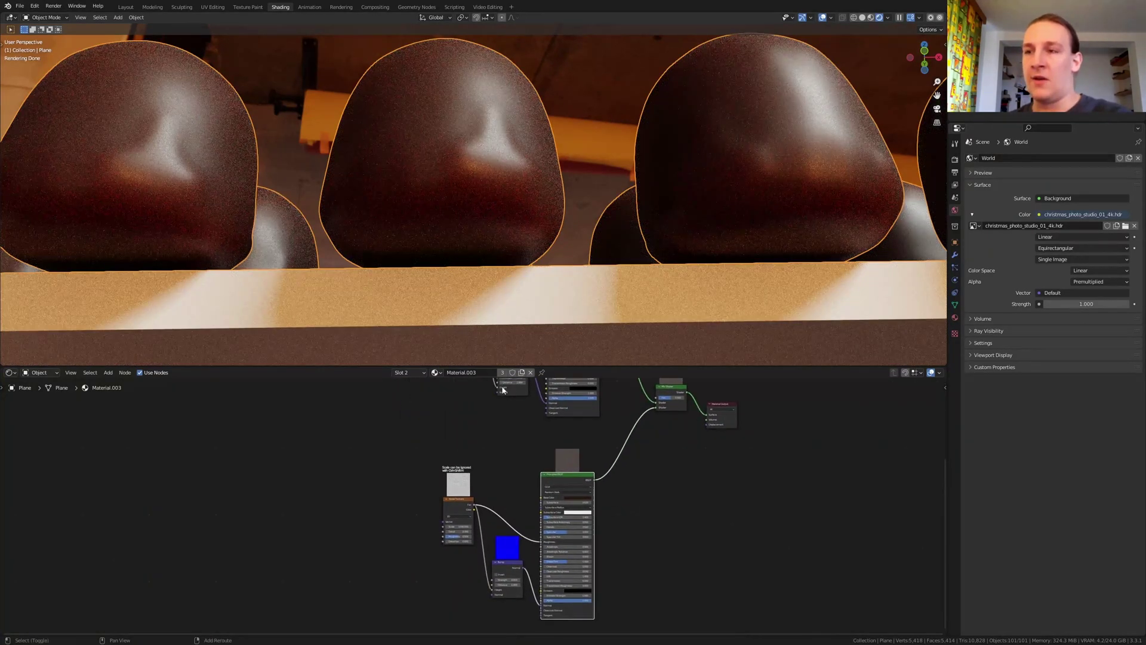
key(shift+a)
click(510, 437)
text(mi)
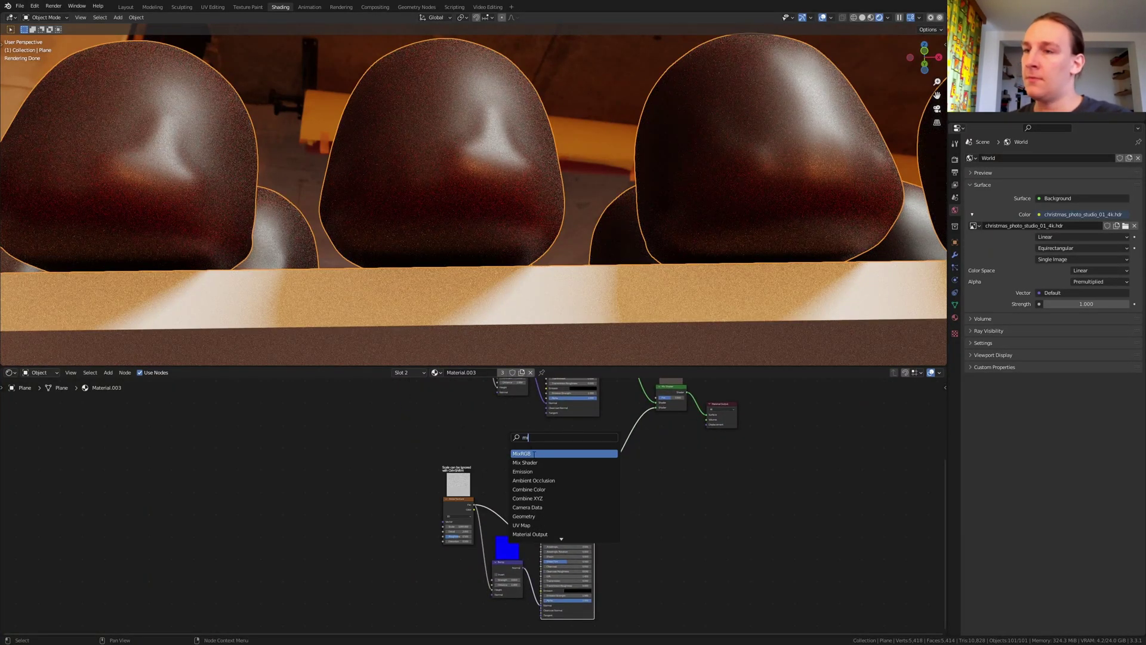
click(535, 455)
click(531, 503)
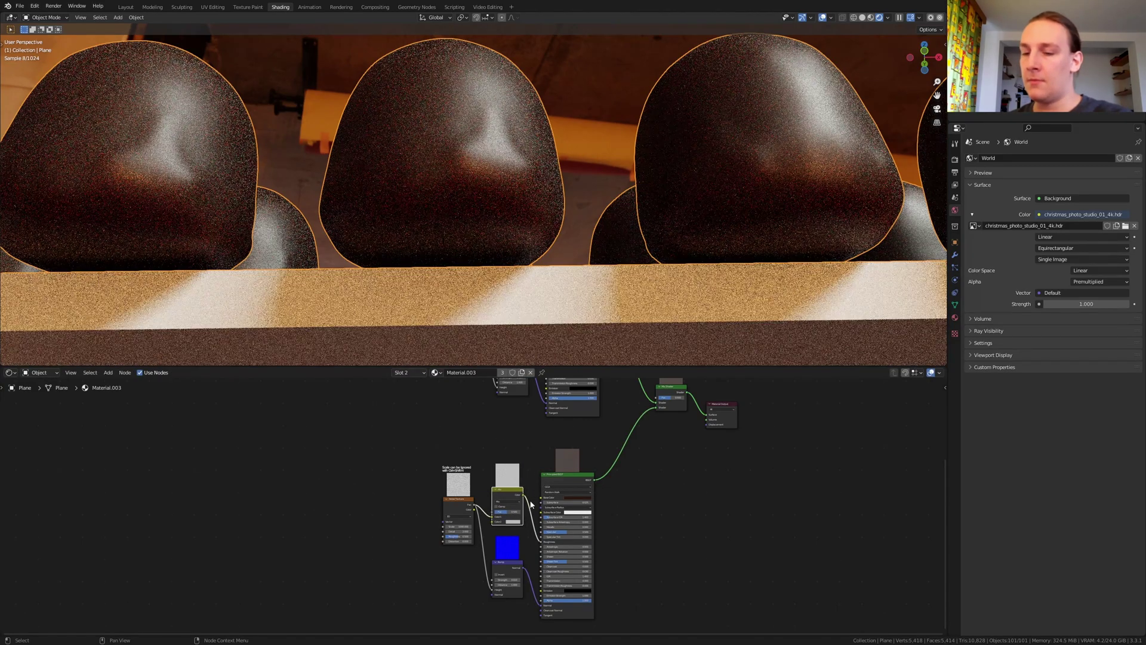
scroll(481, 529, up, 3)
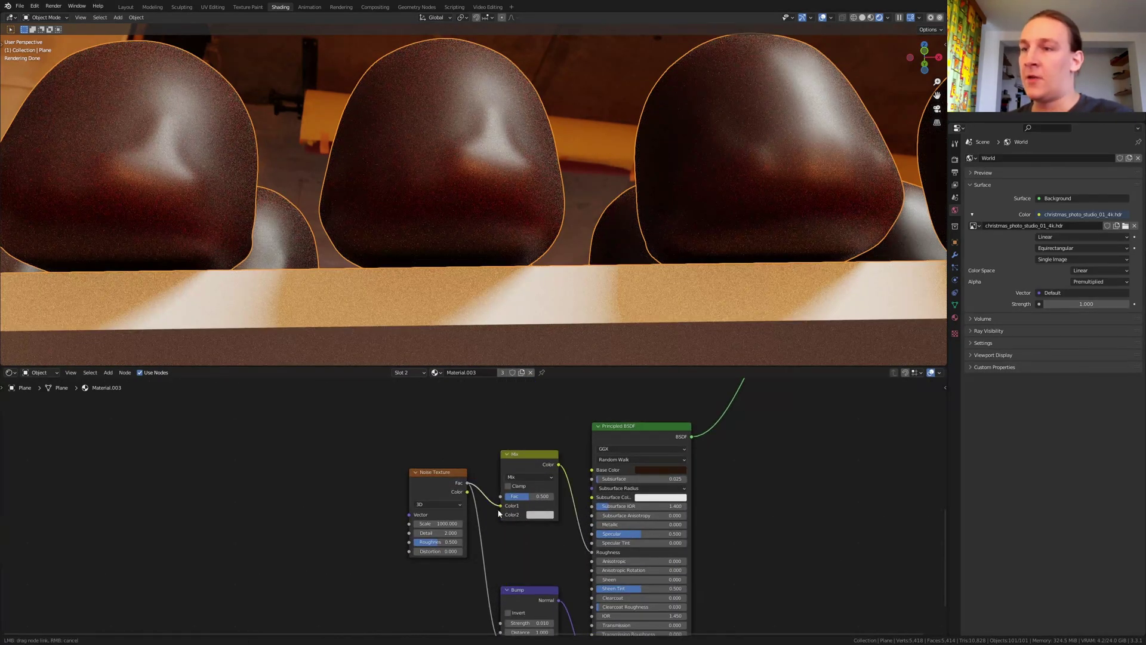
drag(501, 505, 501, 496)
Step: Raise the Detail of both Noise Texture nodes to 15
middle_drag(494, 511, 579, 515)
scroll(579, 515, down, 1)
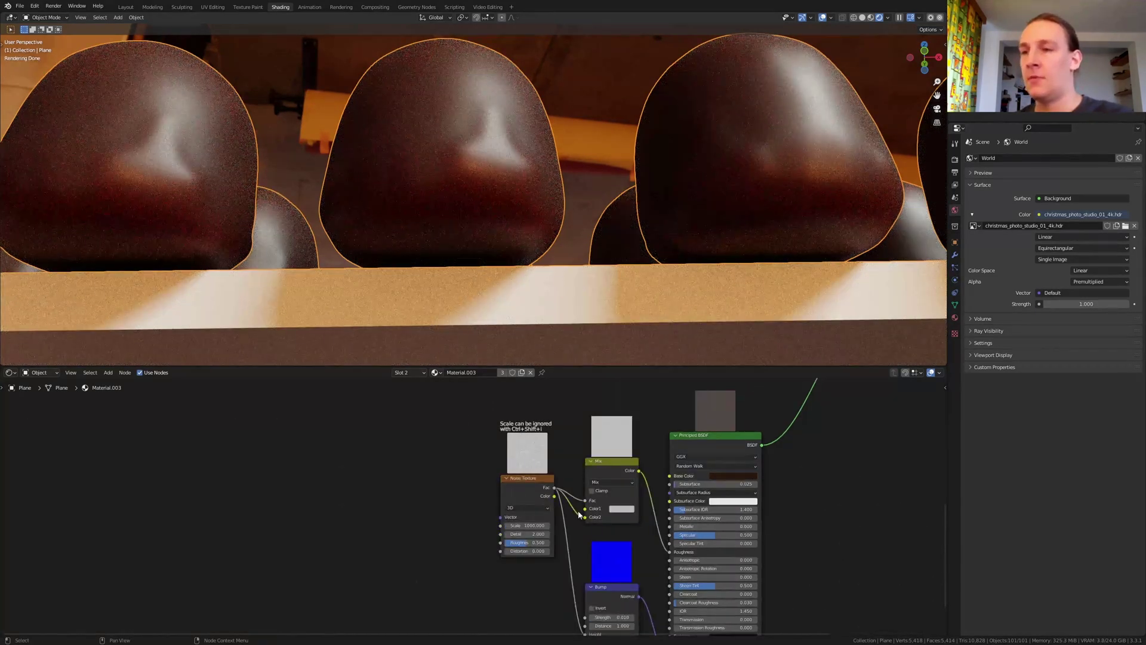
drag(529, 534, 686, 535)
middle_drag(540, 517, 529, 633)
middle_drag(537, 412, 529, 575)
drag(518, 527, 597, 527)
Step: Set the duplicated Bump node's strength to 0.1
scroll(644, 524, up, 3)
middle_drag(685, 600, 615, 463)
scroll(643, 532, down, 7)
scroll(563, 488, up, 10)
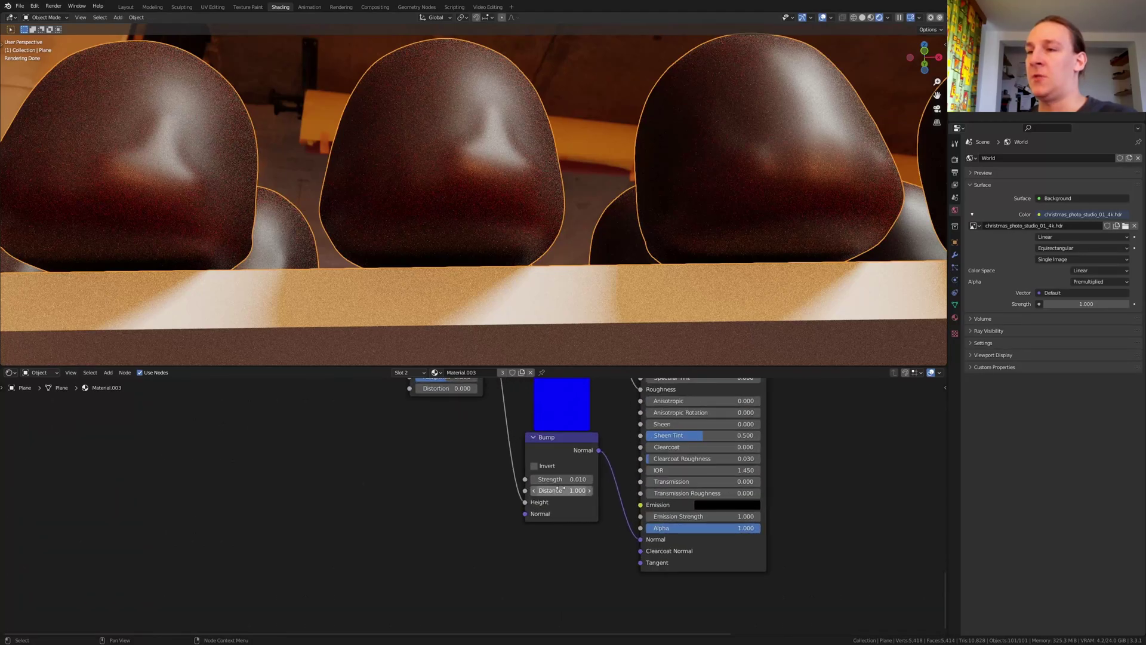
click(556, 478)
text(0.1)
key(Return)
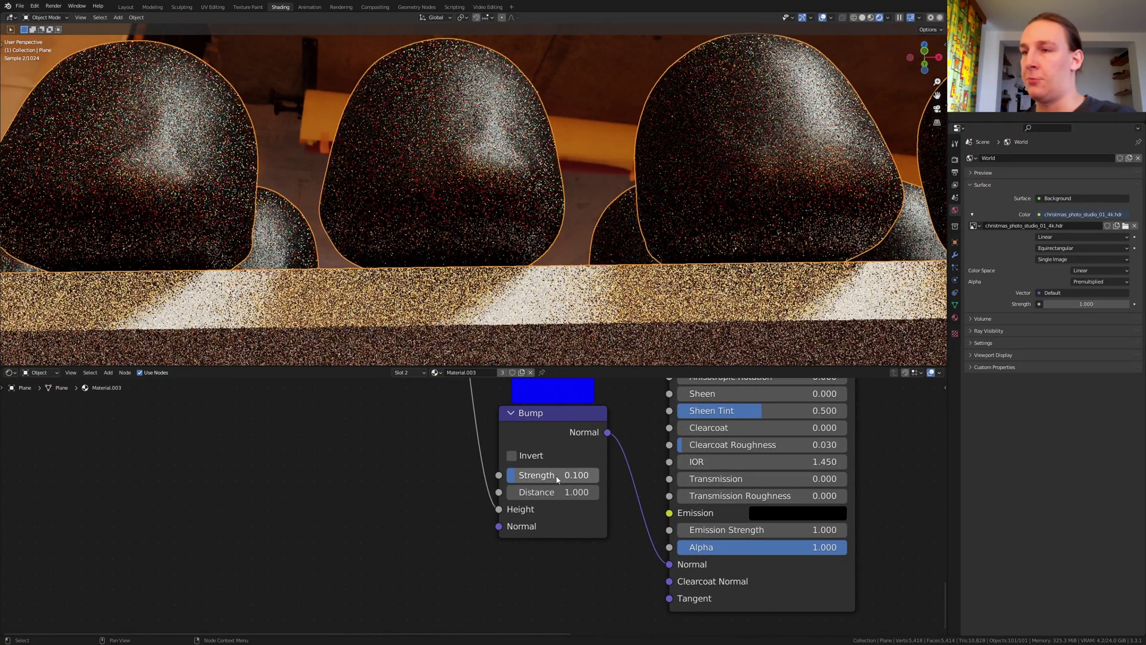
Step: Add a Brick Texture node to the node tree next to the duplicated Bump node
middle_drag(373, 423, 459, 505)
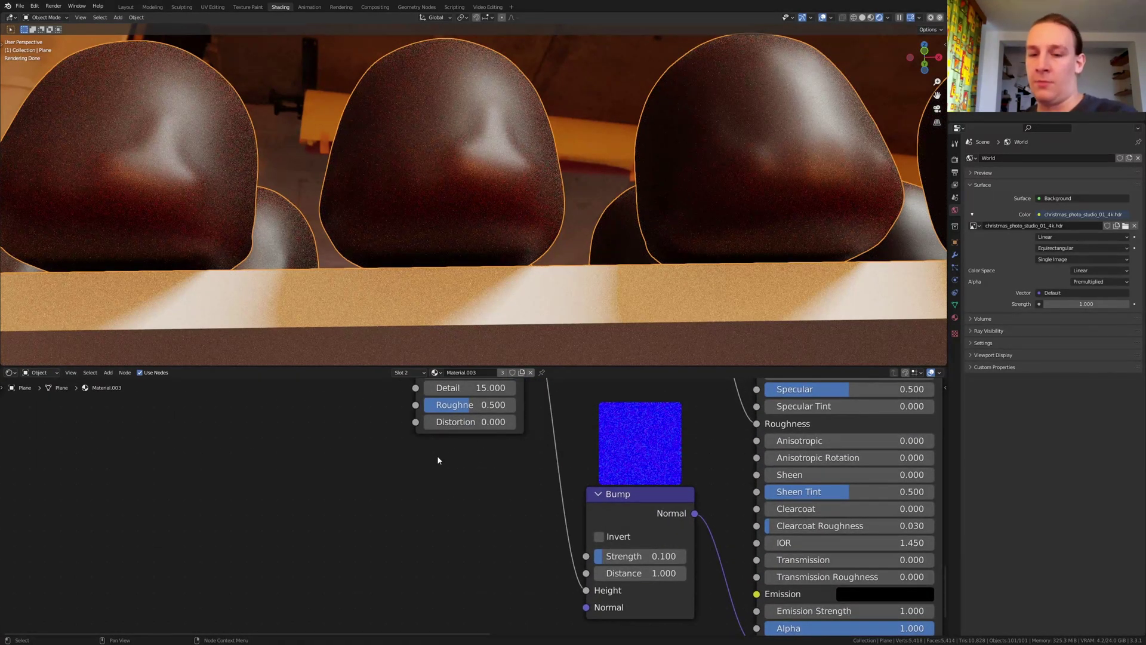
key(shift+a)
text(br)
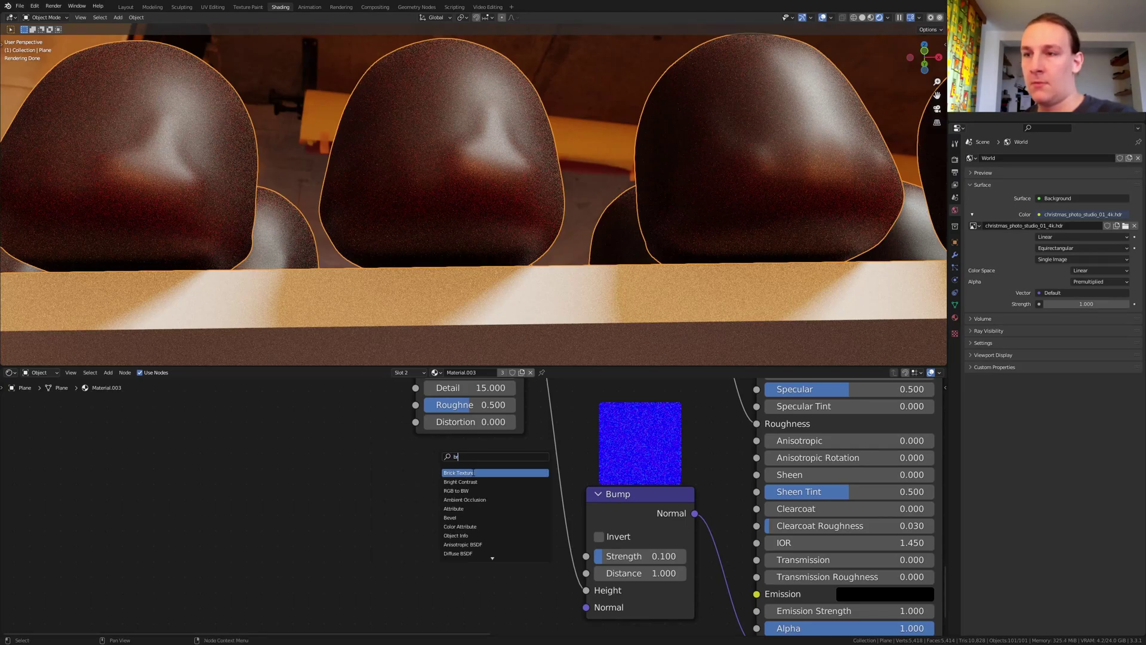
key(Return)
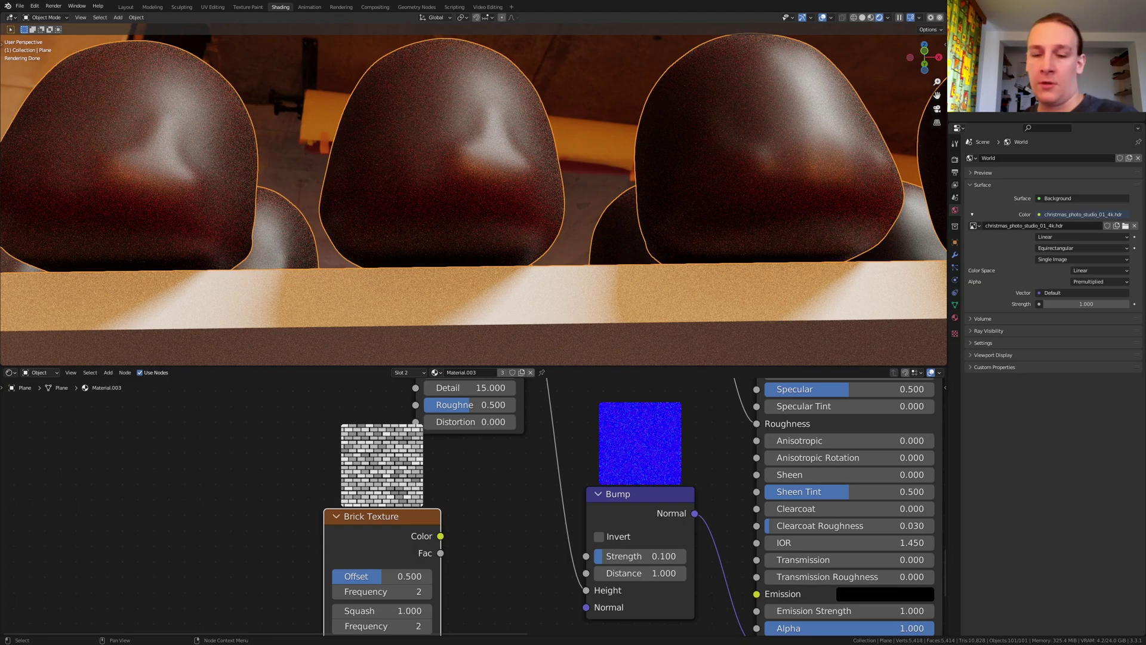
middle_drag(480, 607, 530, 429)
Step: Set the Brick Texture's Color1 to hex AC956C, Color2 to AC907E and Mortar to 8B8568
click(438, 484)
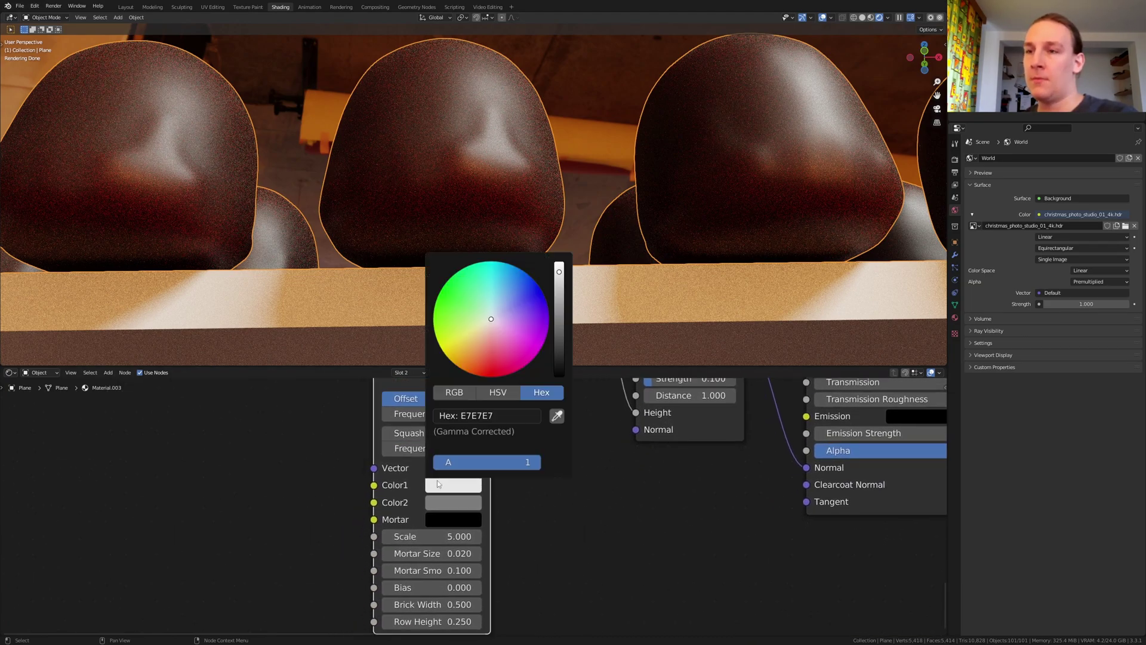
click(506, 420)
text(AC996C)
key(Return)
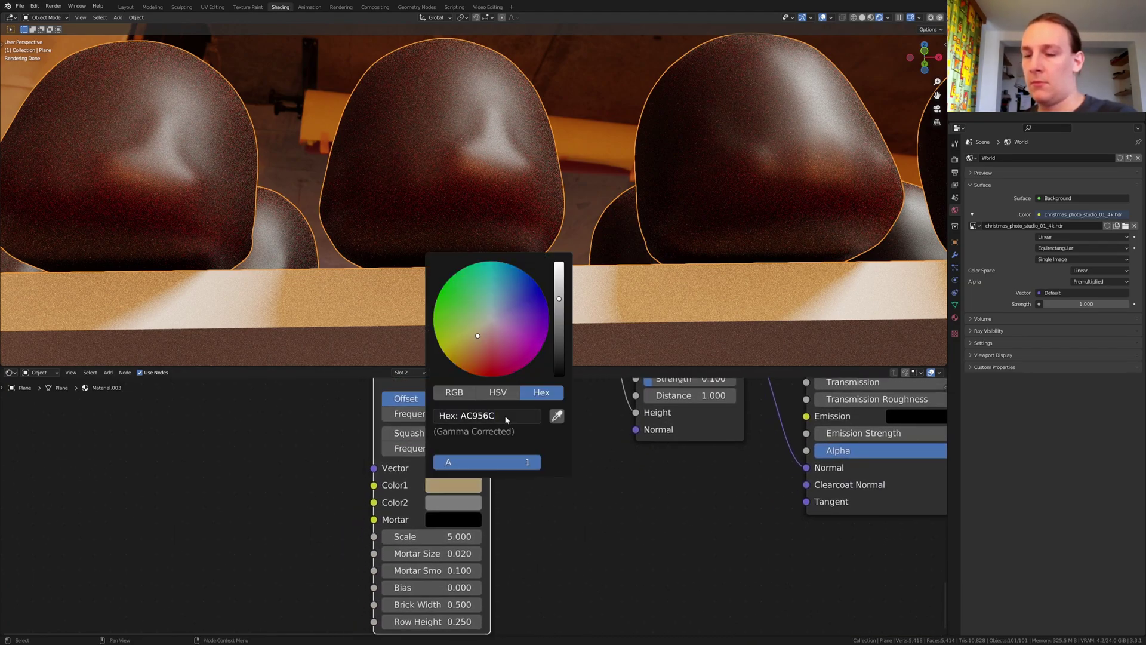
click(465, 508)
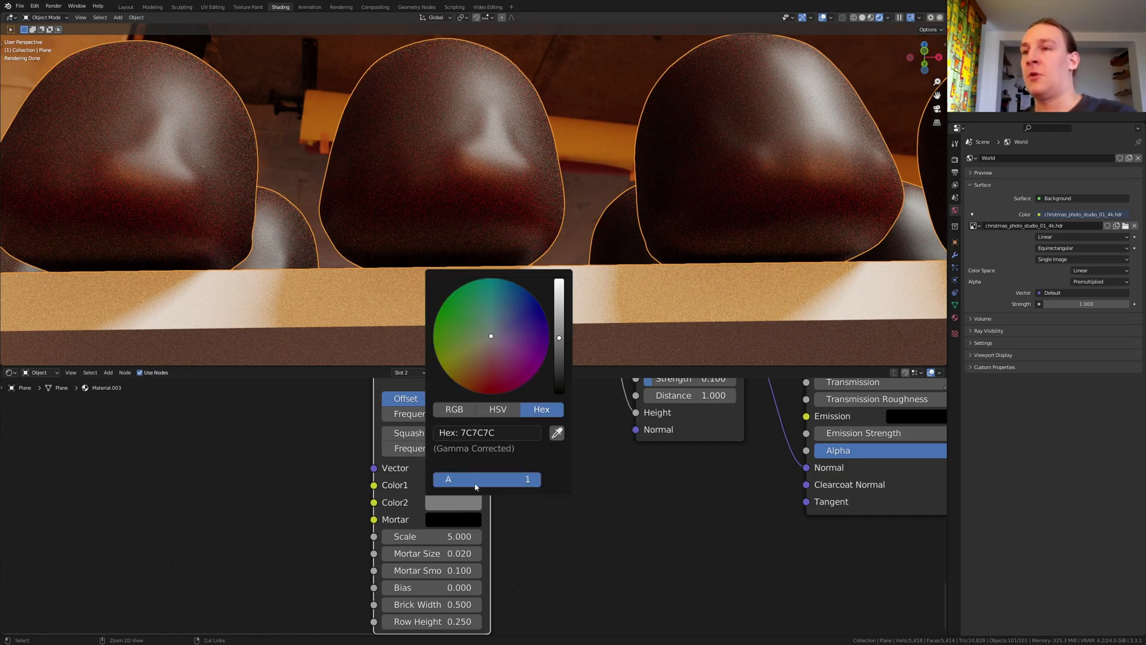
text(AC907E)
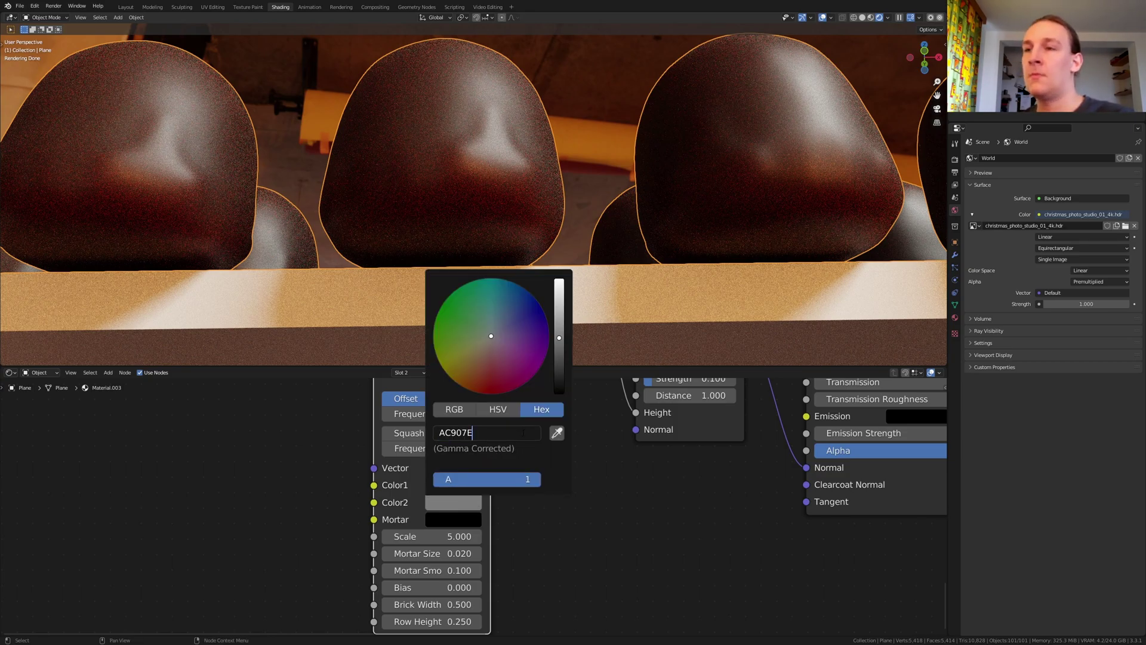
key(Return)
click(459, 523)
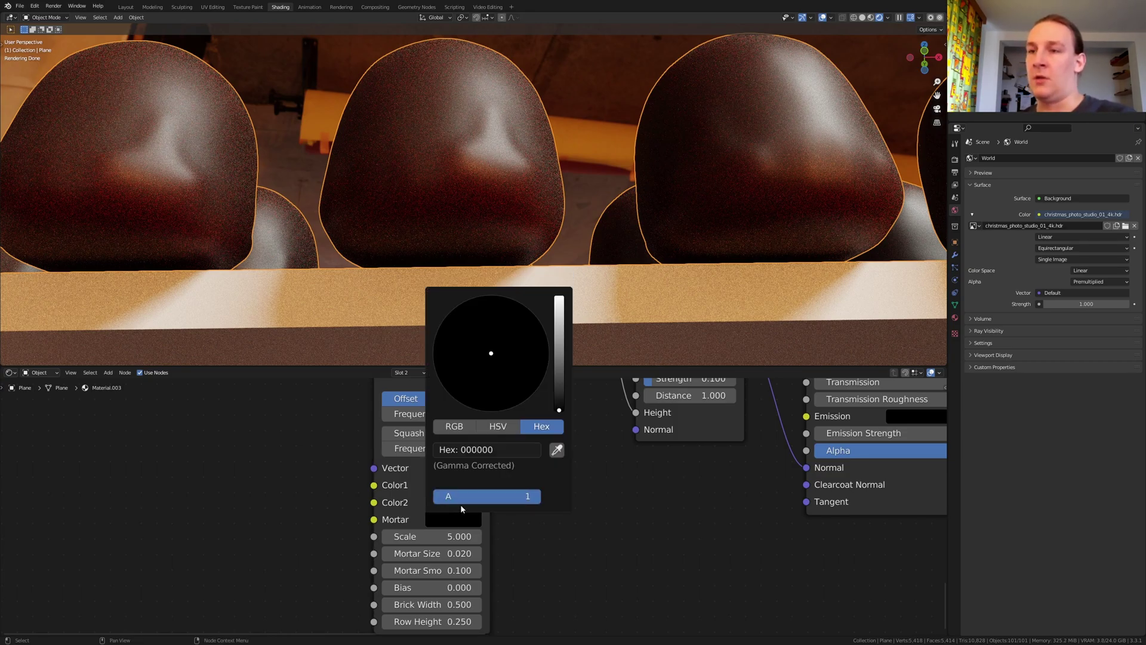
click(489, 449)
text(8B8568)
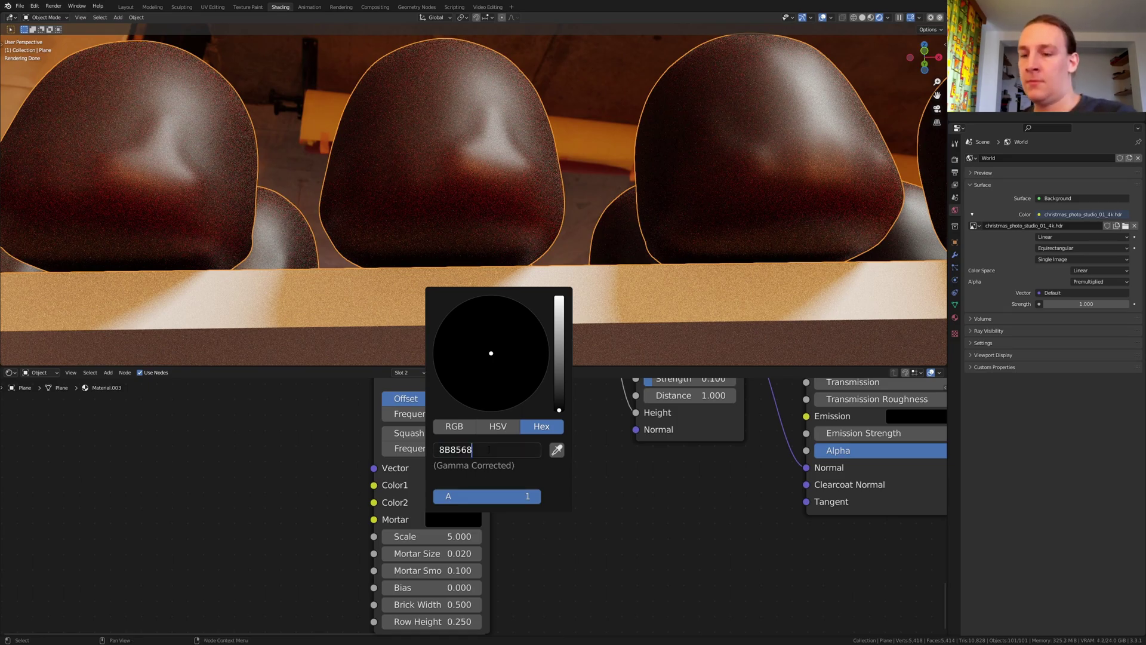
key(Return)
Step: Link the Brick Texture's Color output to the duplicated MixRGB's Color1 and to the second Principled BSDF's Base Color
scroll(481, 562, down, 4)
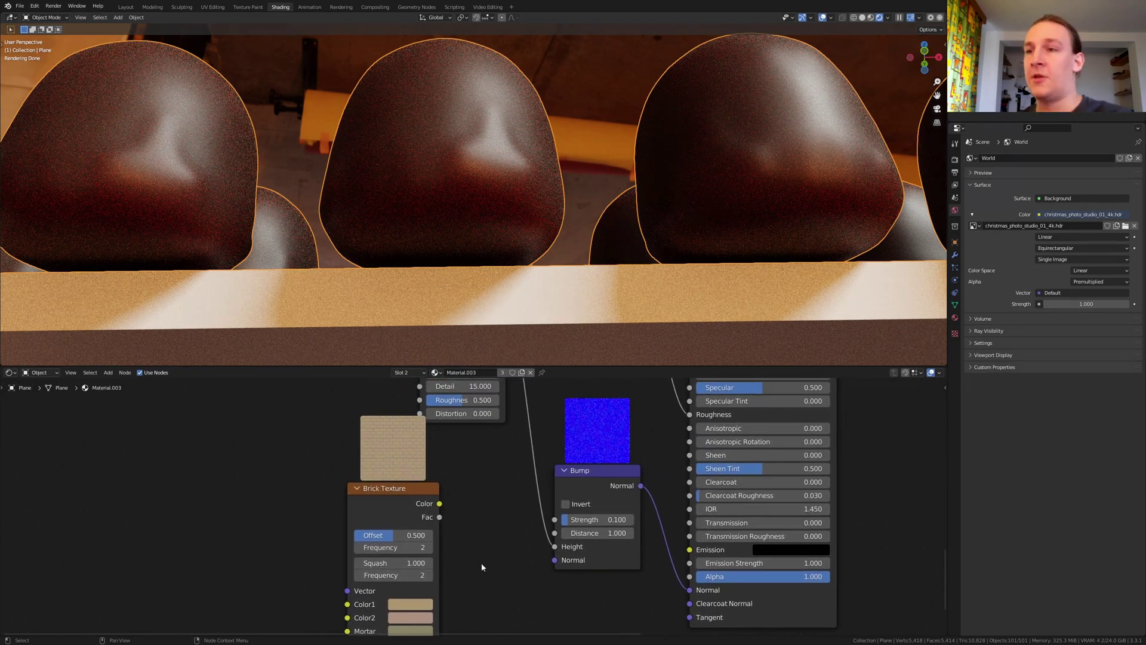
drag(441, 503, 575, 399)
scroll(442, 601, down, 4)
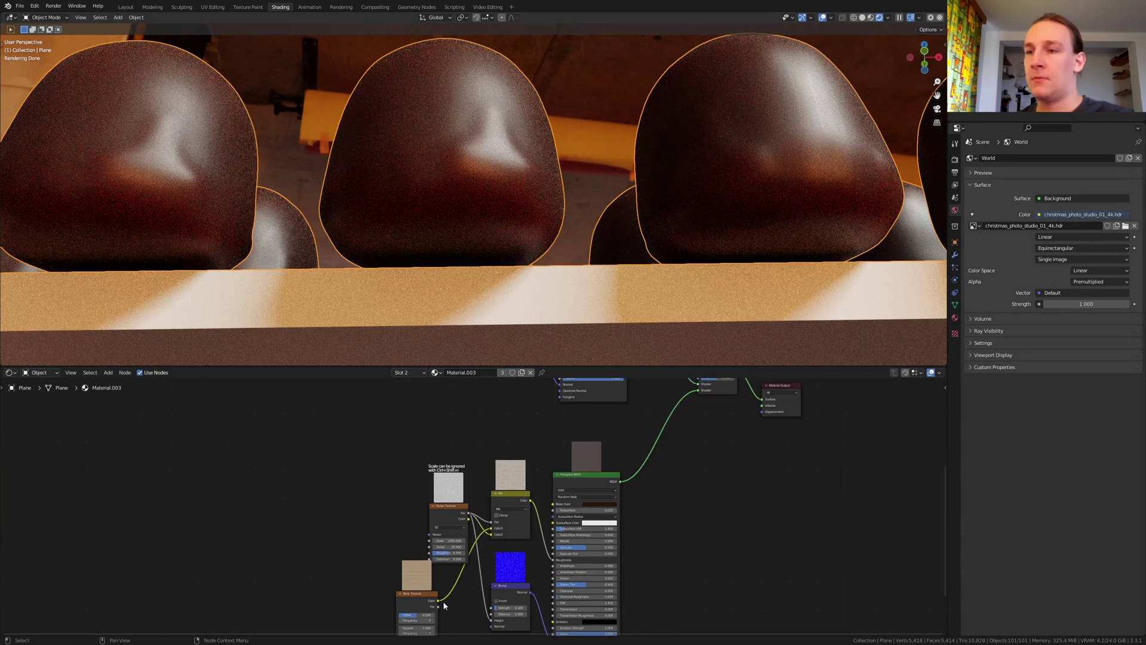
drag(439, 605, 702, 425)
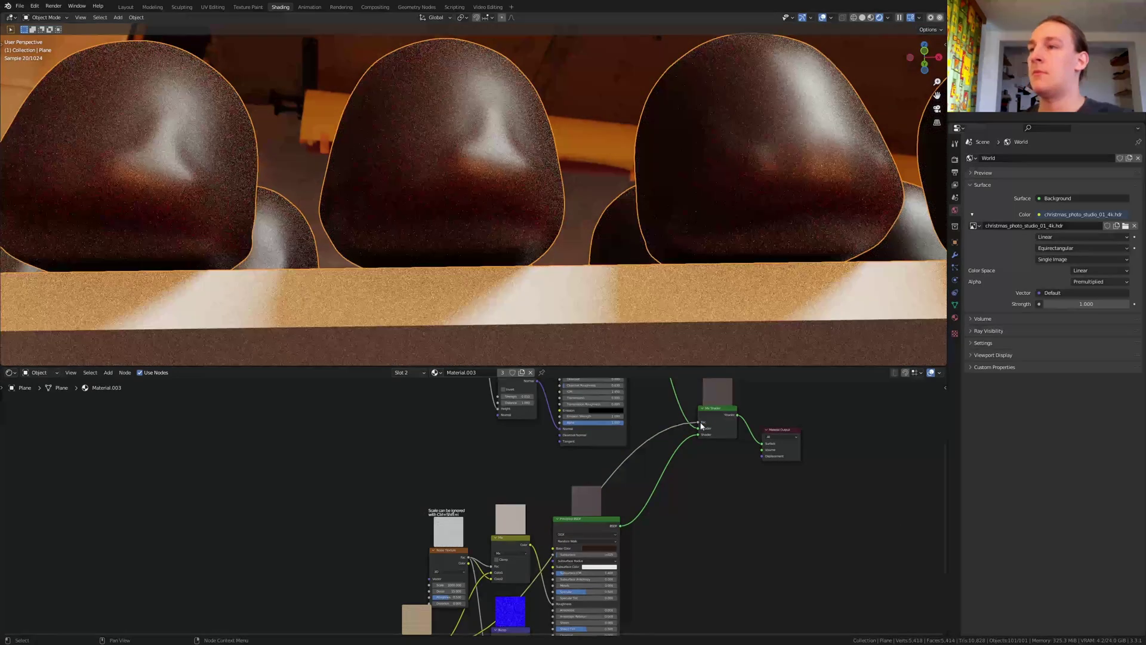
scroll(427, 596, up, 2)
drag(440, 599, 622, 445)
Step: Set the Brick Texture's Offset to 0 and its Scale to 25
middle_drag(418, 617, 452, 482)
drag(448, 485, 414, 486)
double_click(439, 564)
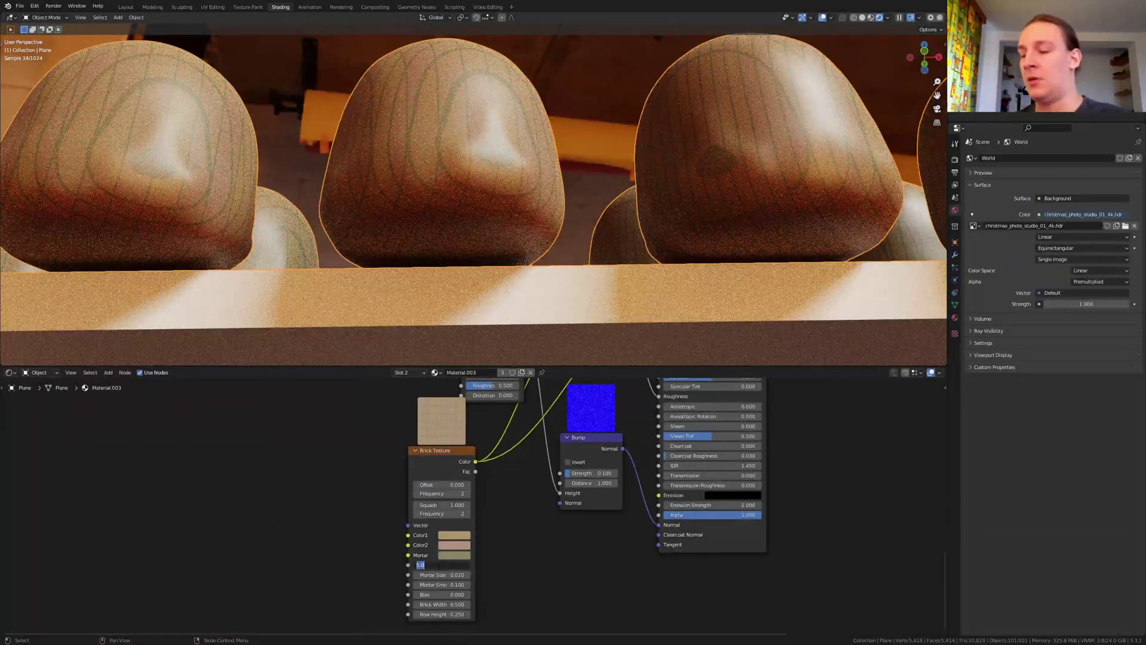
text(25)
key(Return)
Step: Try a Mortar Size of 0.1 on the Brick Texture and undo it
scroll(482, 527, up, 1)
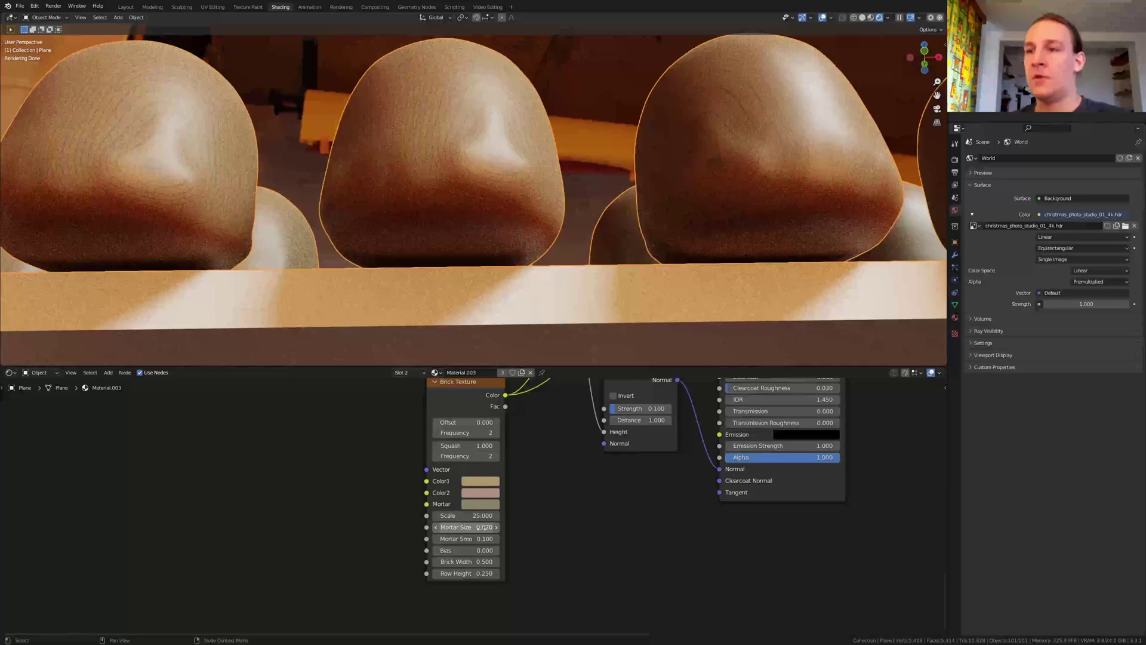
double_click(483, 527)
text(.1)
key(Return)
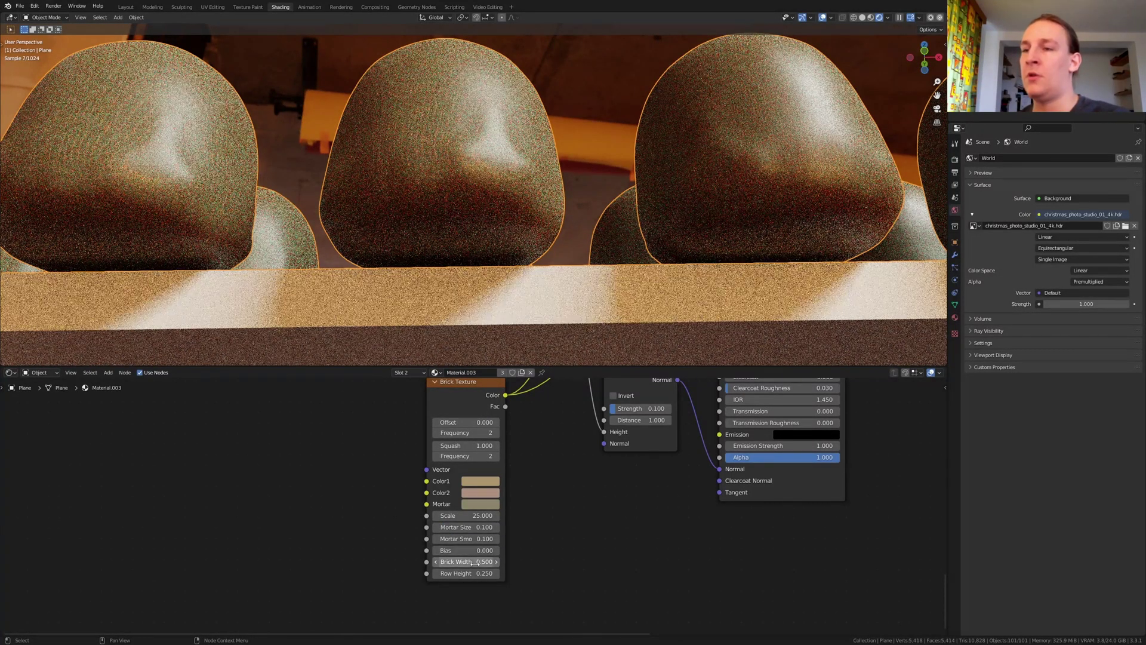
double_click(484, 561)
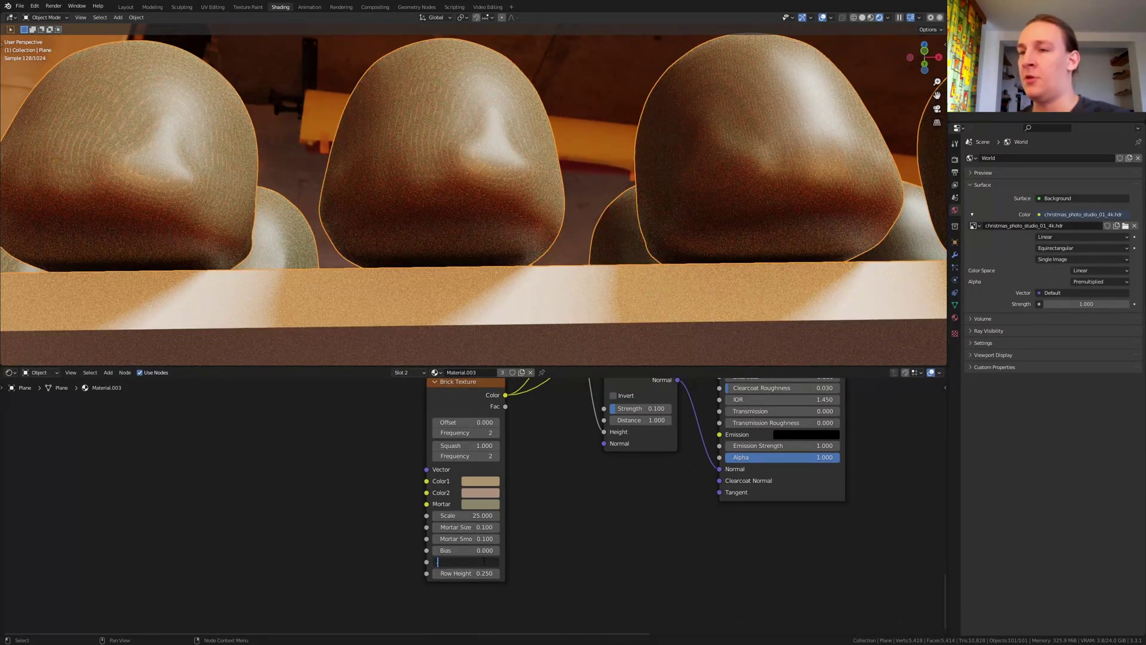
key(Escape)
key(ctrl+z)
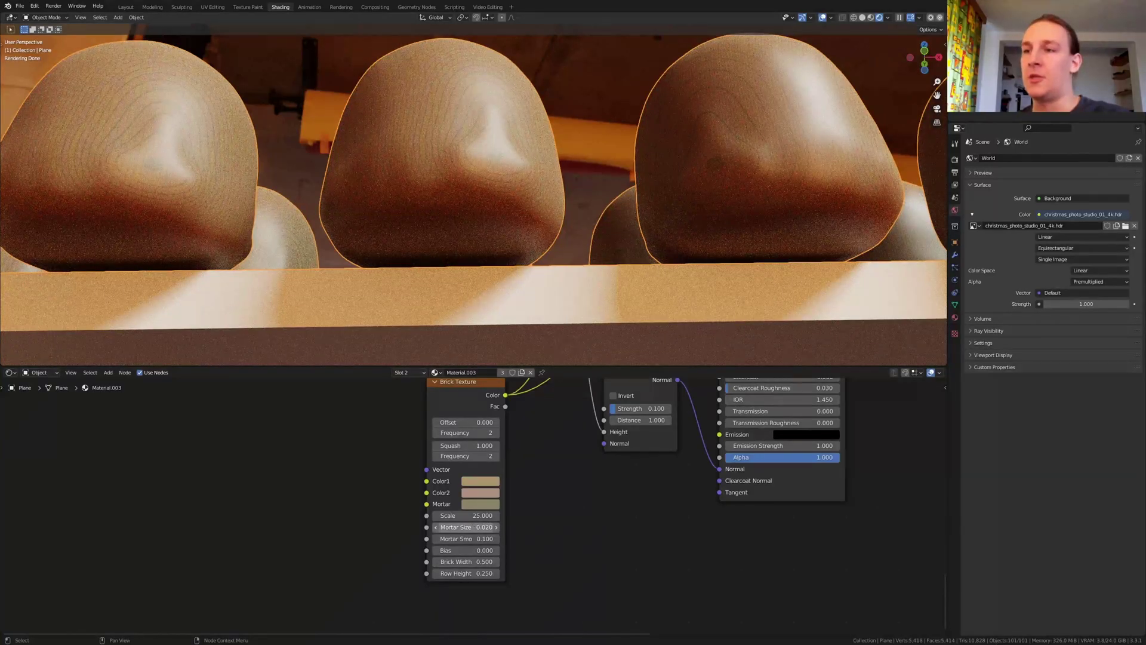
Step: Set the Brick Texture's Mortar Size to 0.005 and its Brick Width to 0.25
double_click(478, 527)
text(.00)
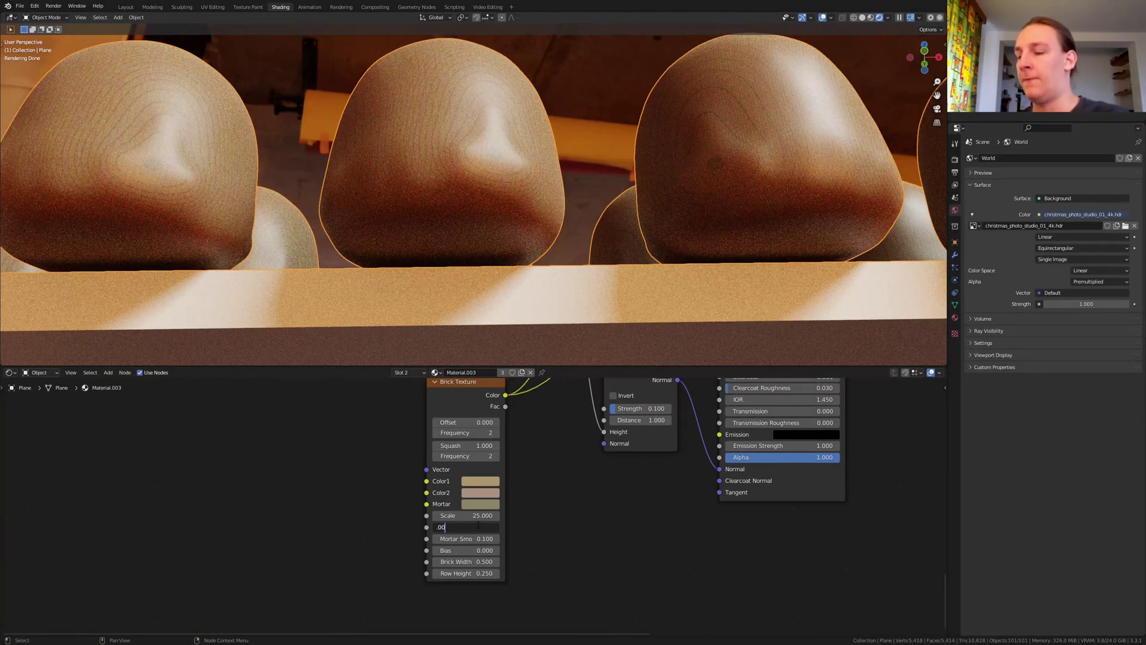
text(5)
key(Return)
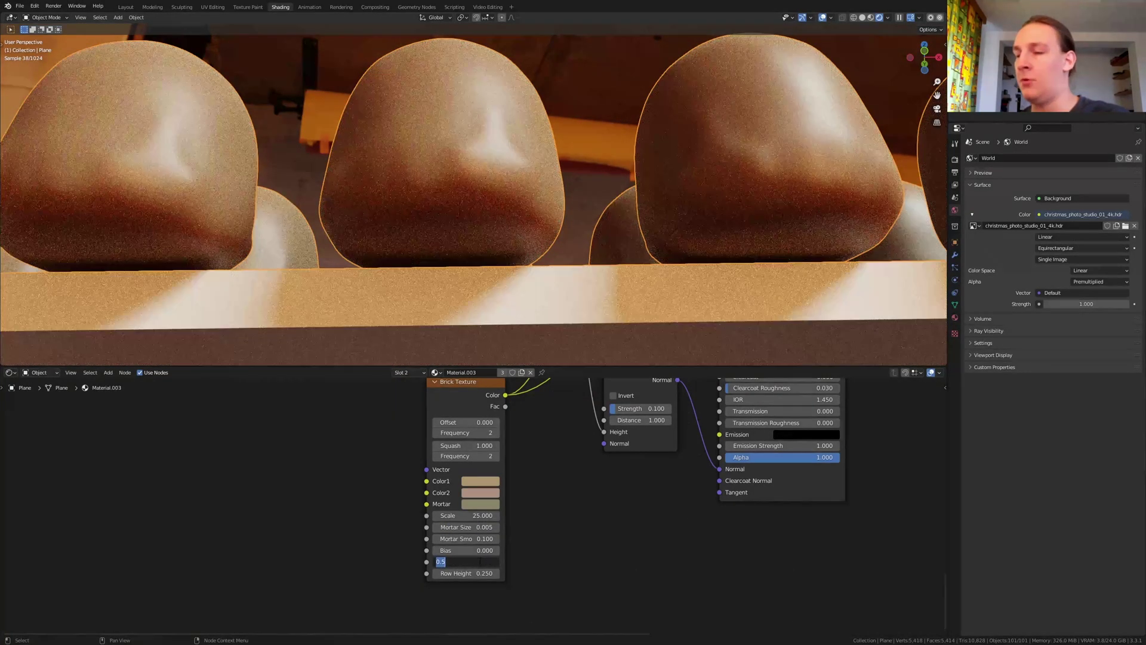
key(Return)
Step: Add an Invert node and link its Color output to the Mix Shader's Fac input
scroll(405, 473, down, 4)
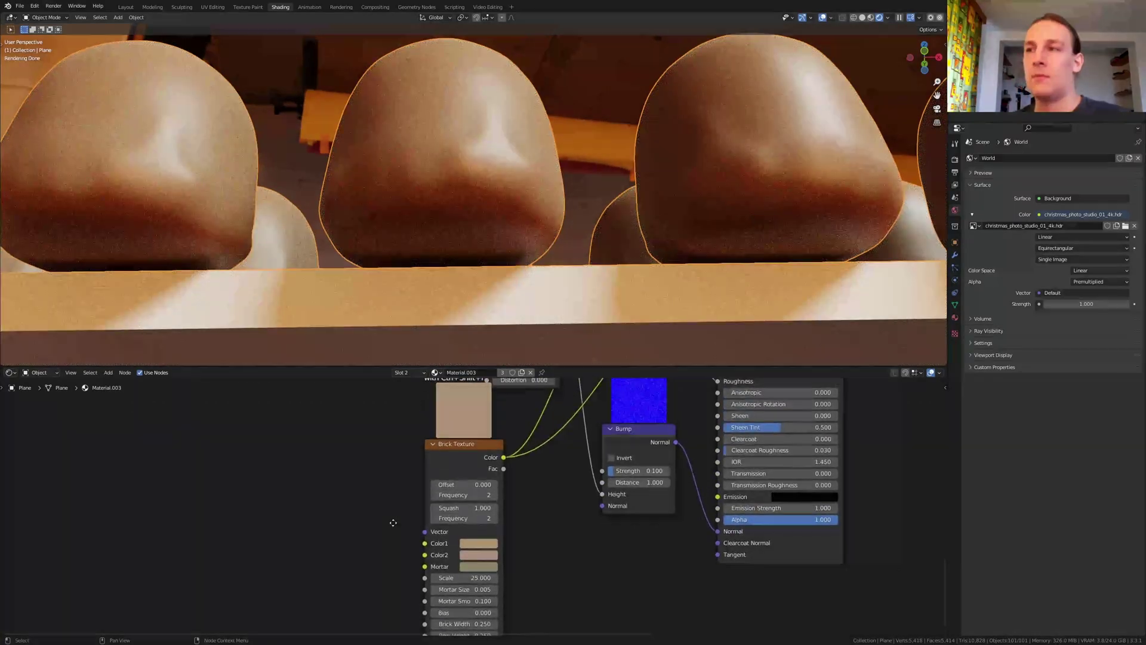
middle_drag(400, 447, 411, 567)
scroll(516, 436, up, 4)
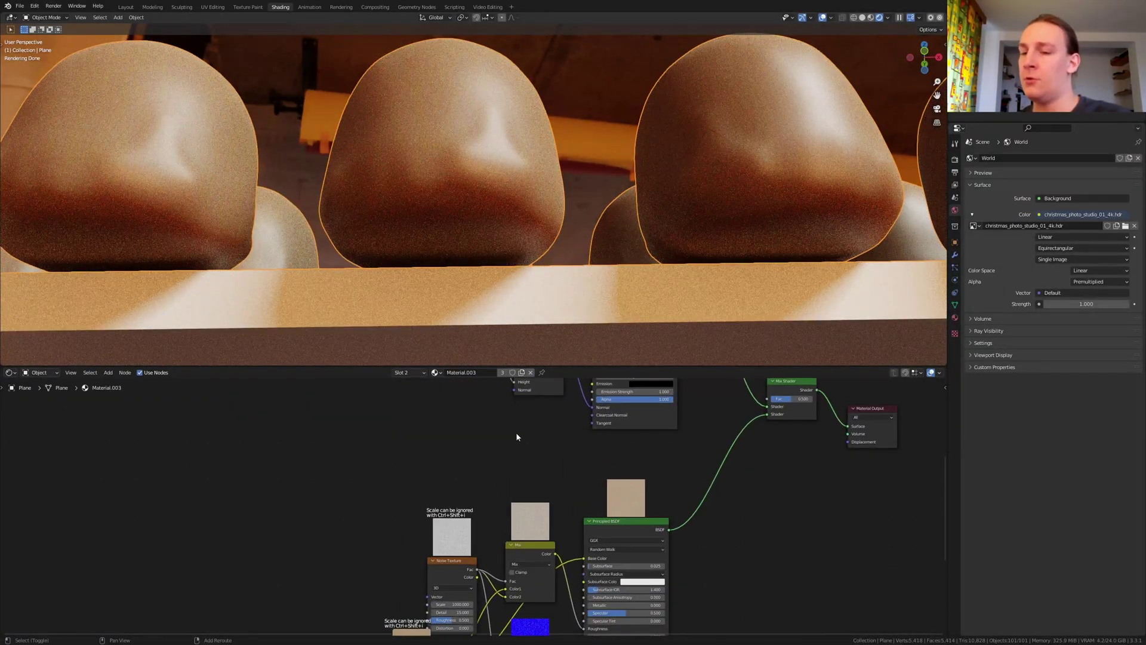
key(shift+a)
click(516, 436)
text(inv)
key(Return)
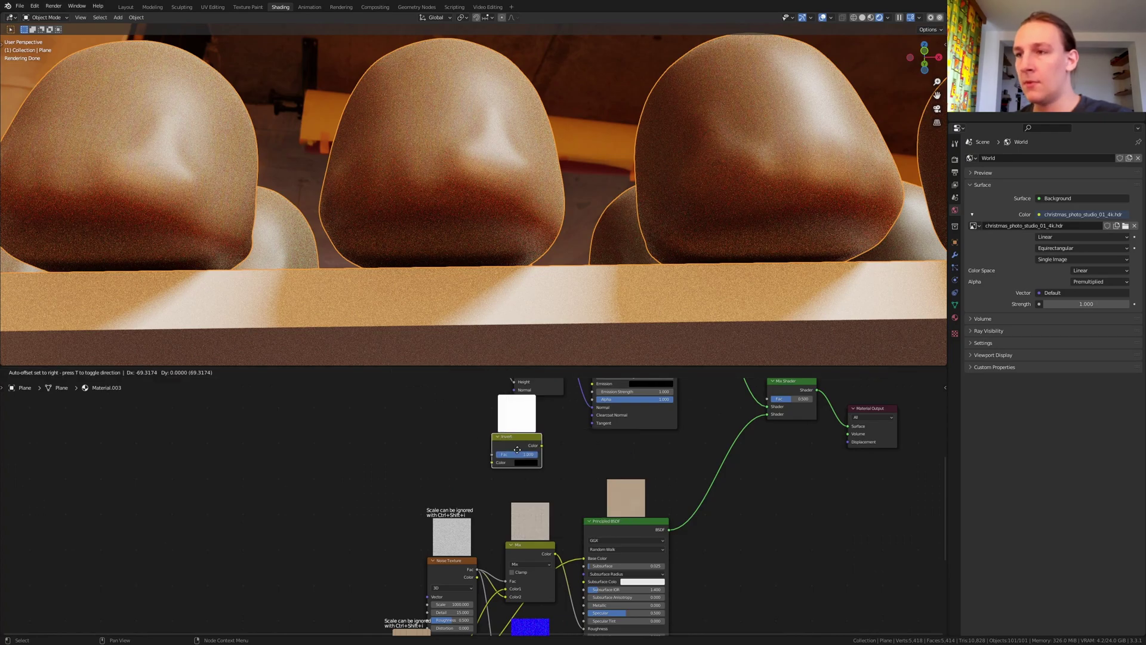
click(526, 448)
drag(527, 451, 767, 401)
Step: Add a ColorRamp node and link its Color output to the Invert node's Color input
middle_drag(503, 433, 502, 452)
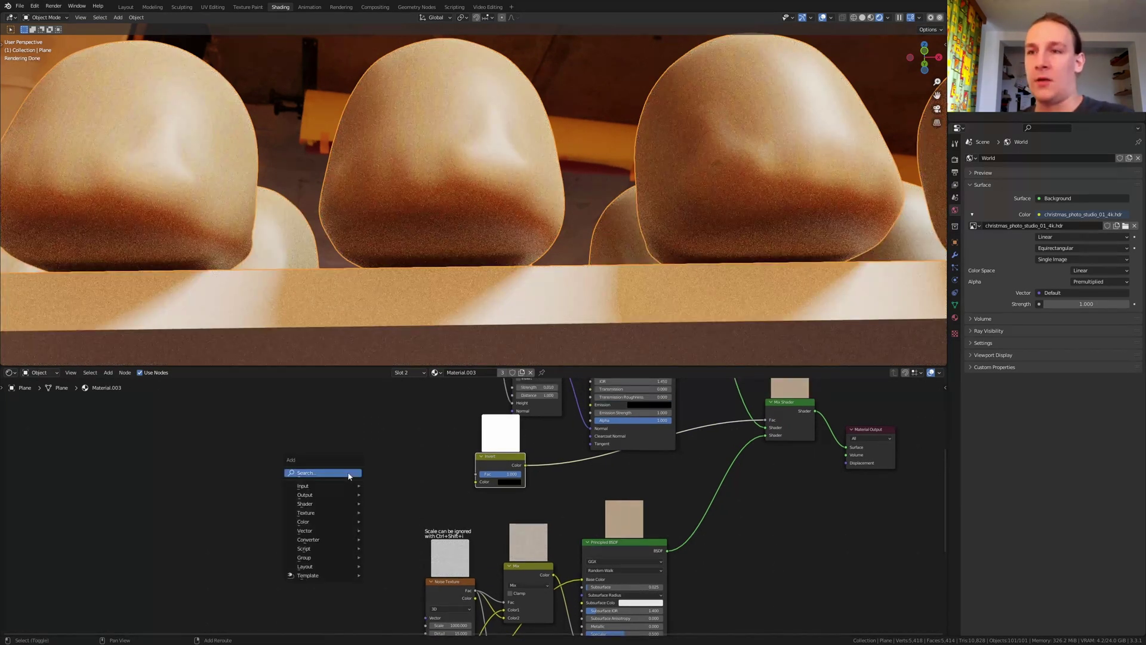
click(348, 476)
text(col)
click(384, 486)
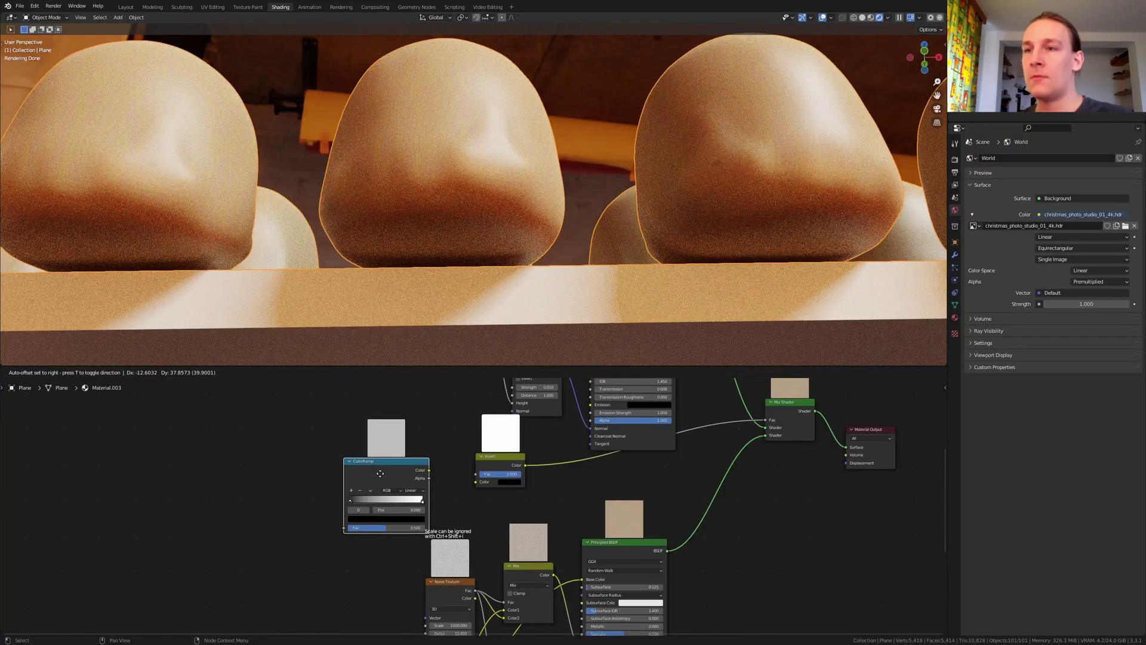
click(373, 459)
drag(423, 457, 475, 482)
Step: Swap the ColorRamp's black and white, with the white stop at position 0.6 and the black stop just after it
scroll(372, 484, up, 4)
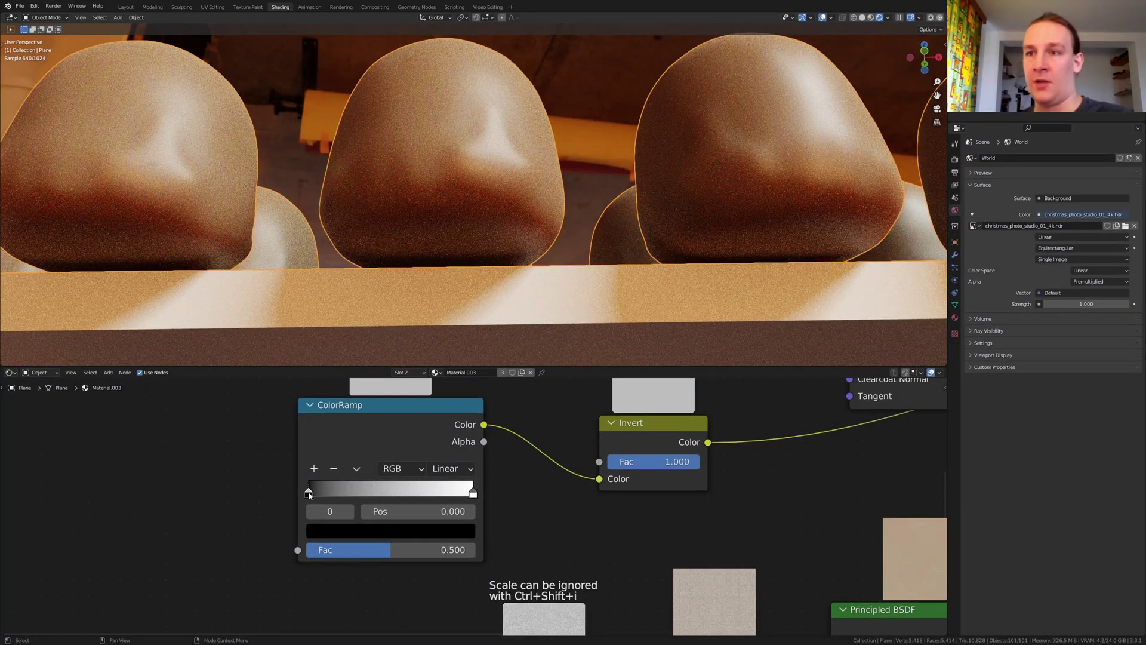
drag(308, 493, 407, 493)
Step: Add a Gradient Texture set to Quadratic and link its Color output to the ColorRamp's Fac
middle_drag(153, 466, 292, 467)
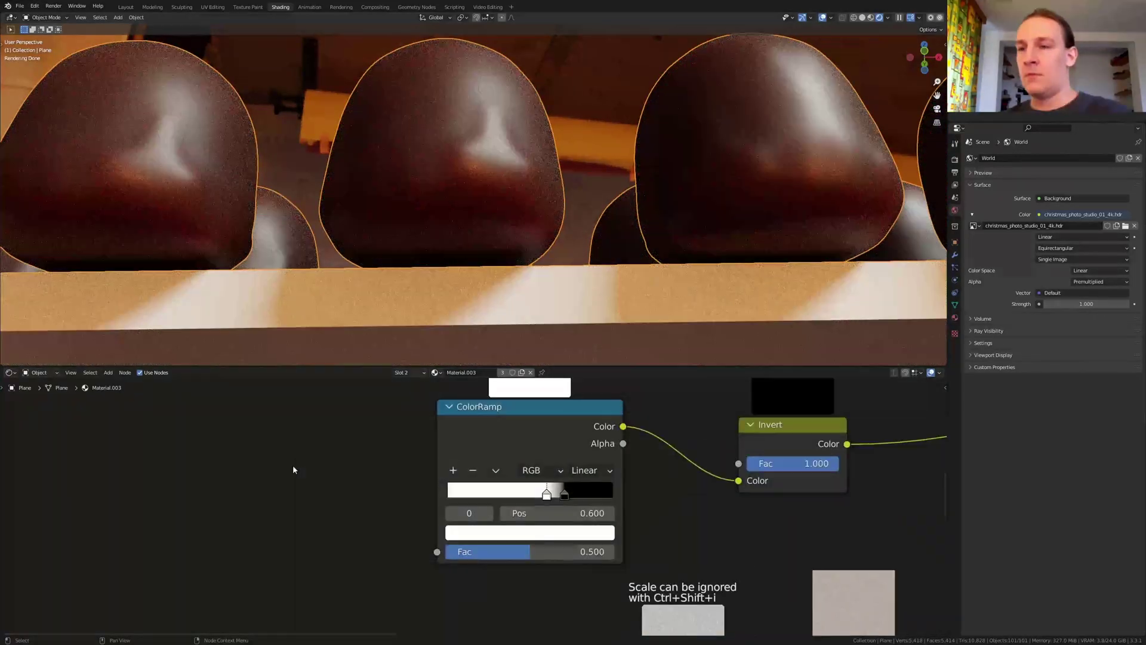
key(shift+a)
click(292, 467)
text(gra)
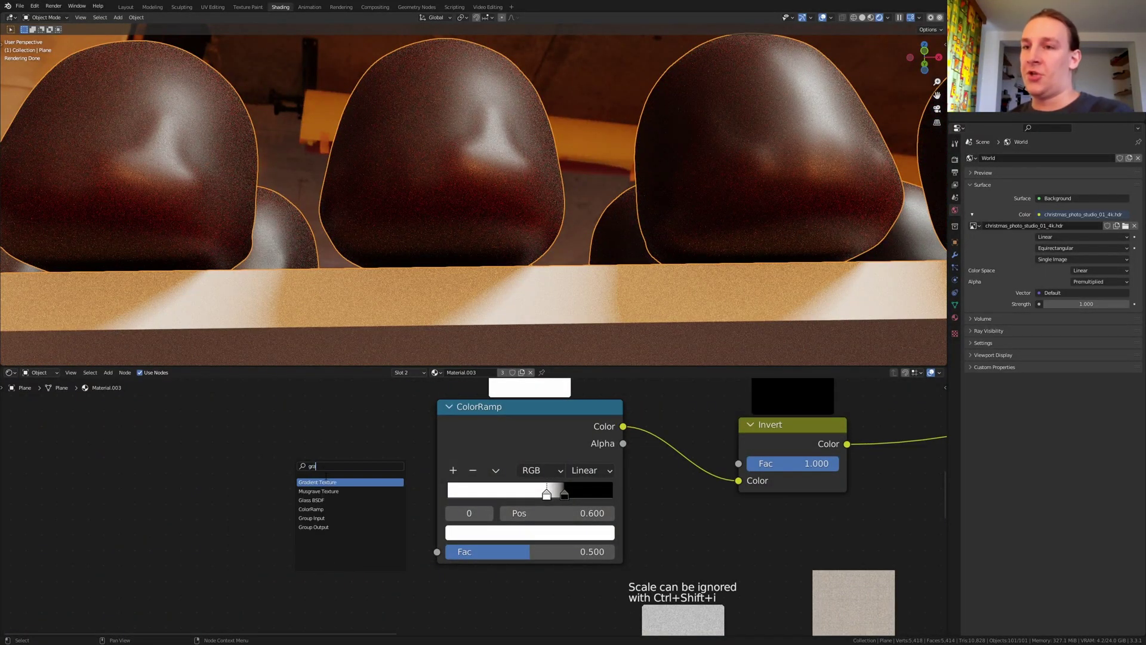
click(323, 479)
click(242, 441)
click(267, 496)
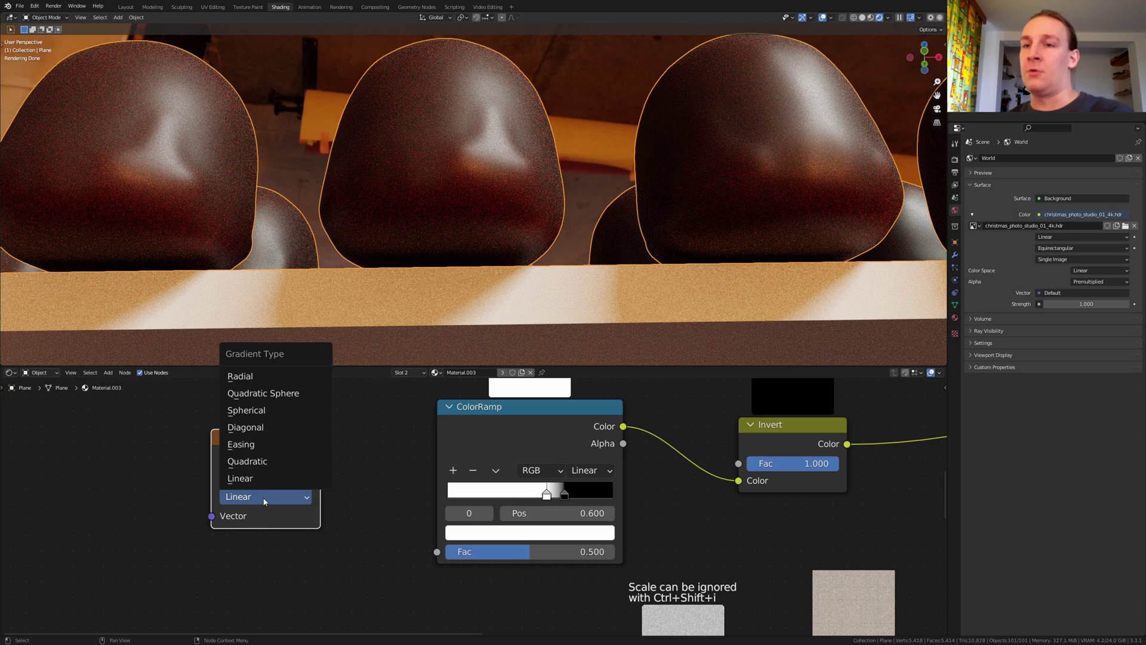
click(280, 460)
drag(320, 456, 437, 552)
Step: Add Texture Coordinate and Mapping nodes to the Gradient Texture, feeding the Object coordinates into the Mapping's Vector
middle_drag(315, 545, 485, 595)
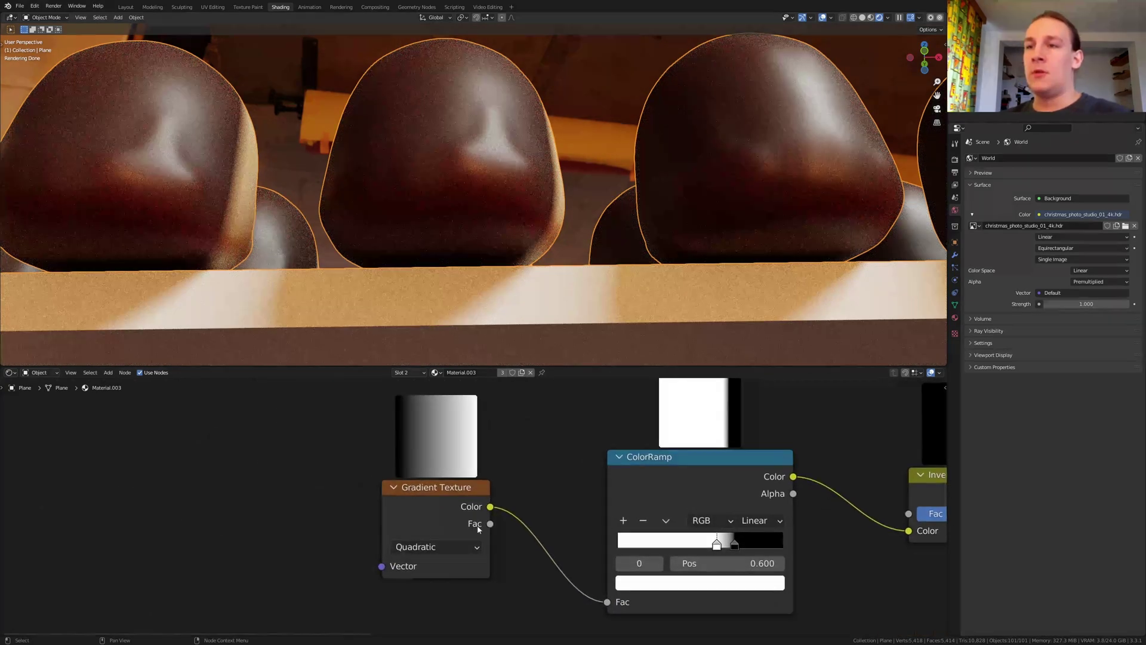
click(425, 510)
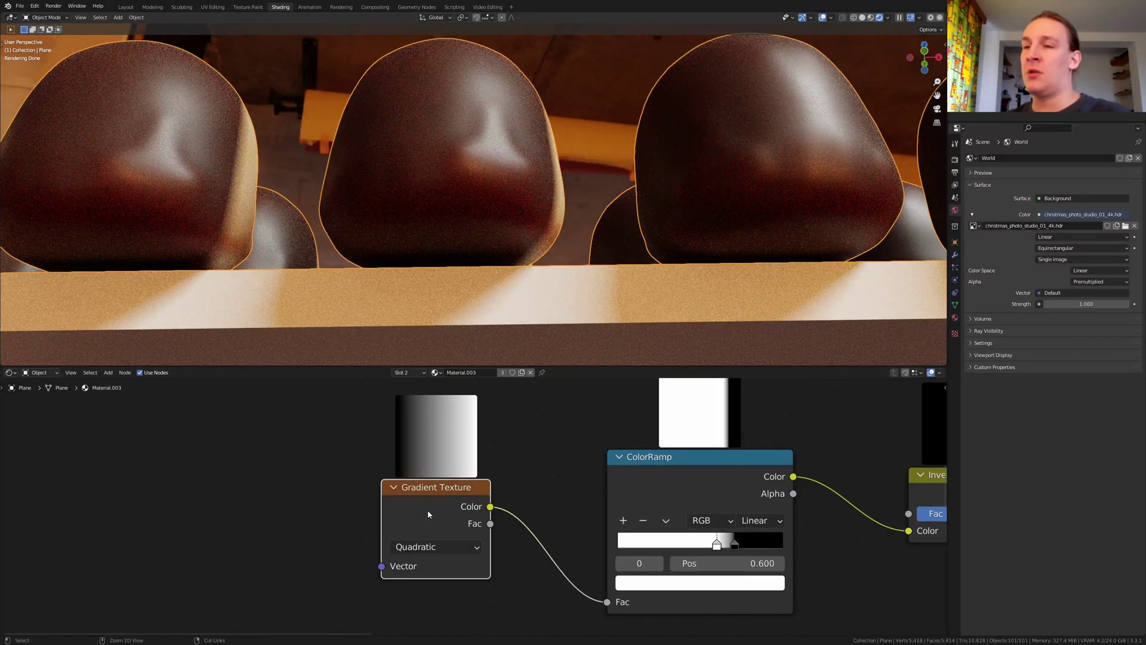
key(ctrl+t)
scroll(396, 528, left, 5)
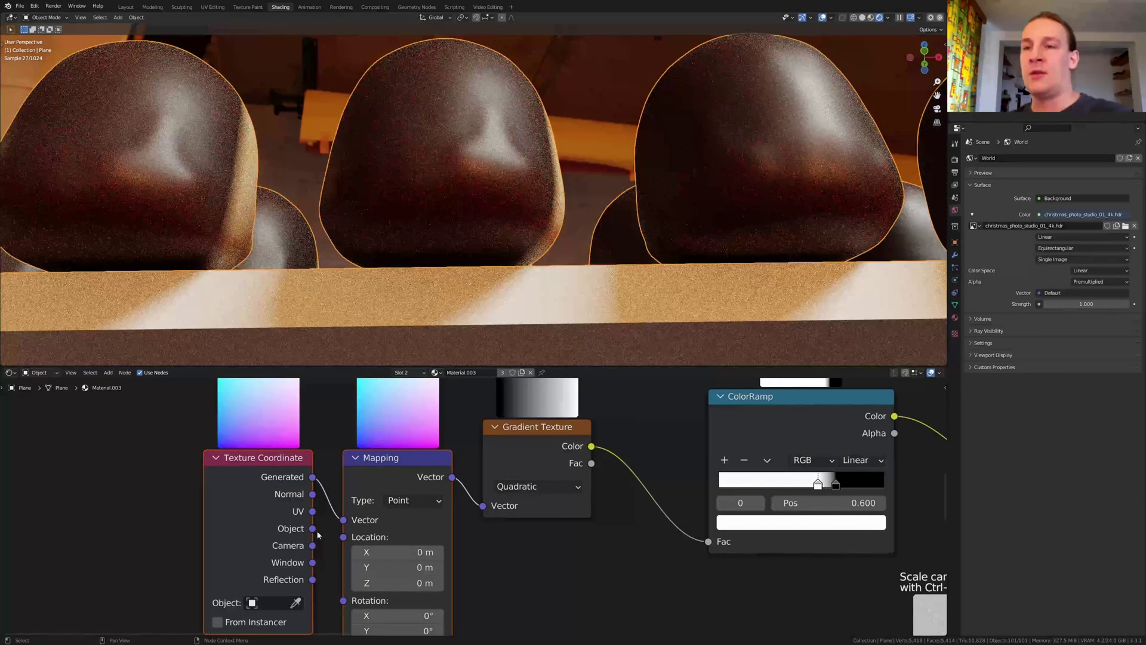
drag(312, 529, 346, 522)
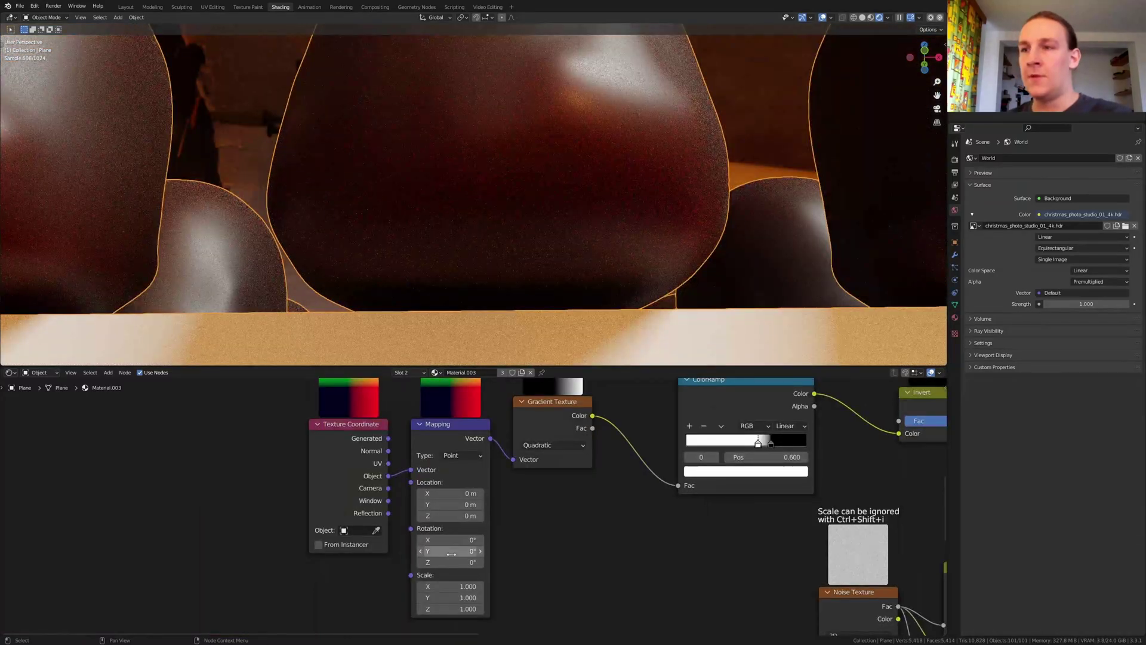
Step: Set the Mapping node's Y rotation to -90°
click(453, 554)
text(-)
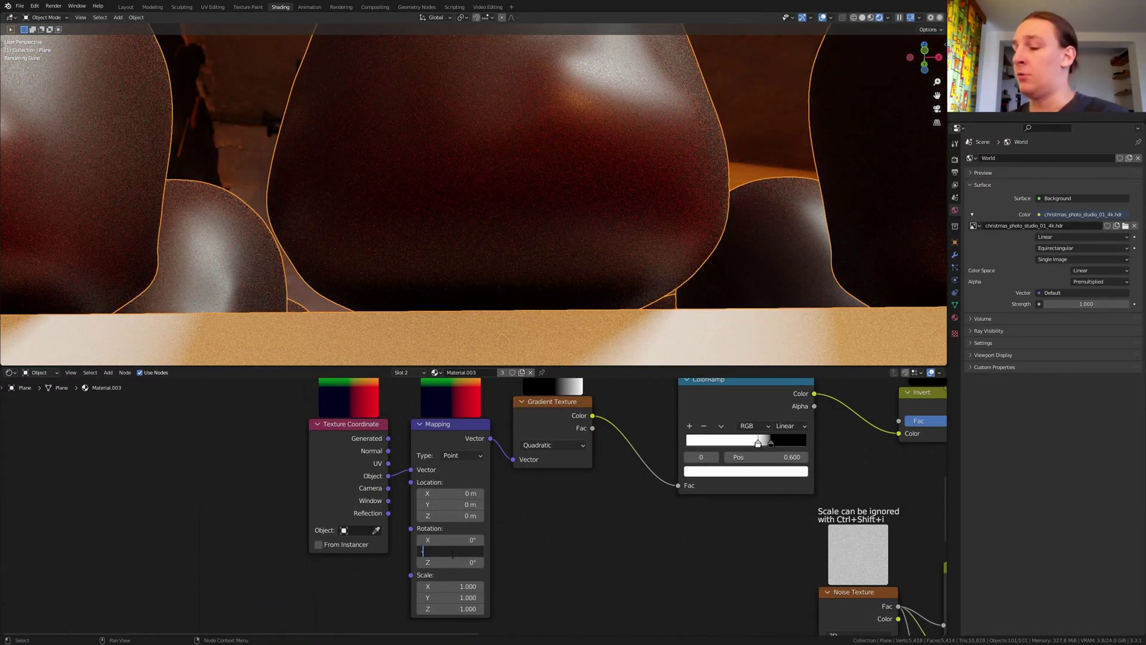
text(-90)
key(Return)
Step: Move the ColorRamp's white stop to position 0.477 and its black stop to 0.586
drag(771, 443, 743, 448)
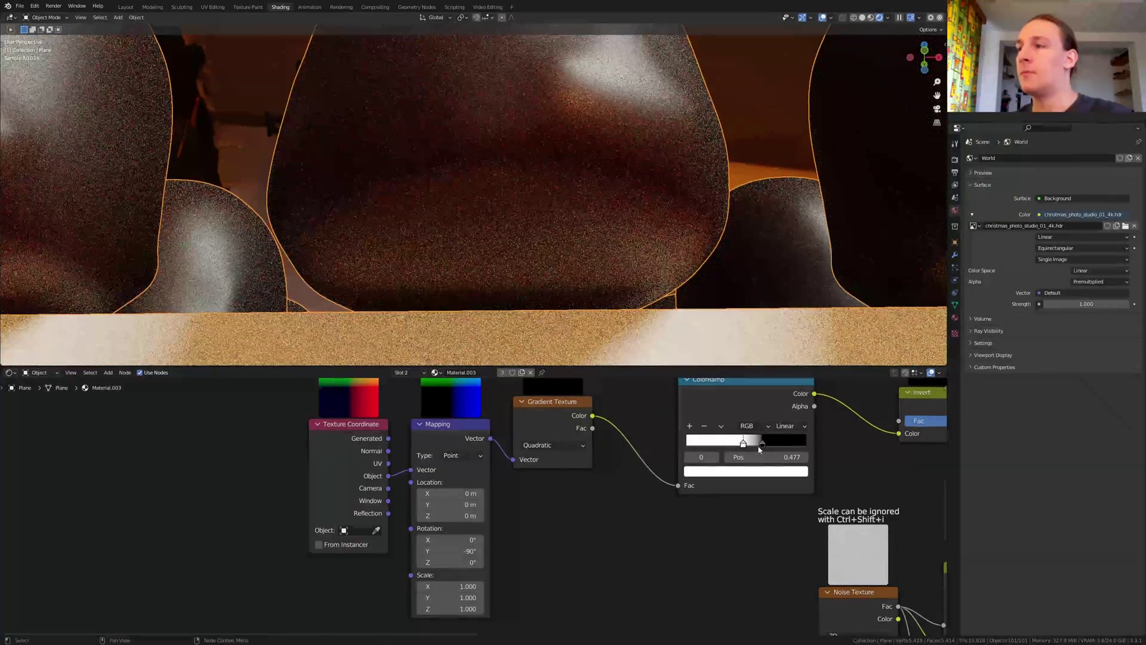
key(g)
key(Escape)
click(755, 444)
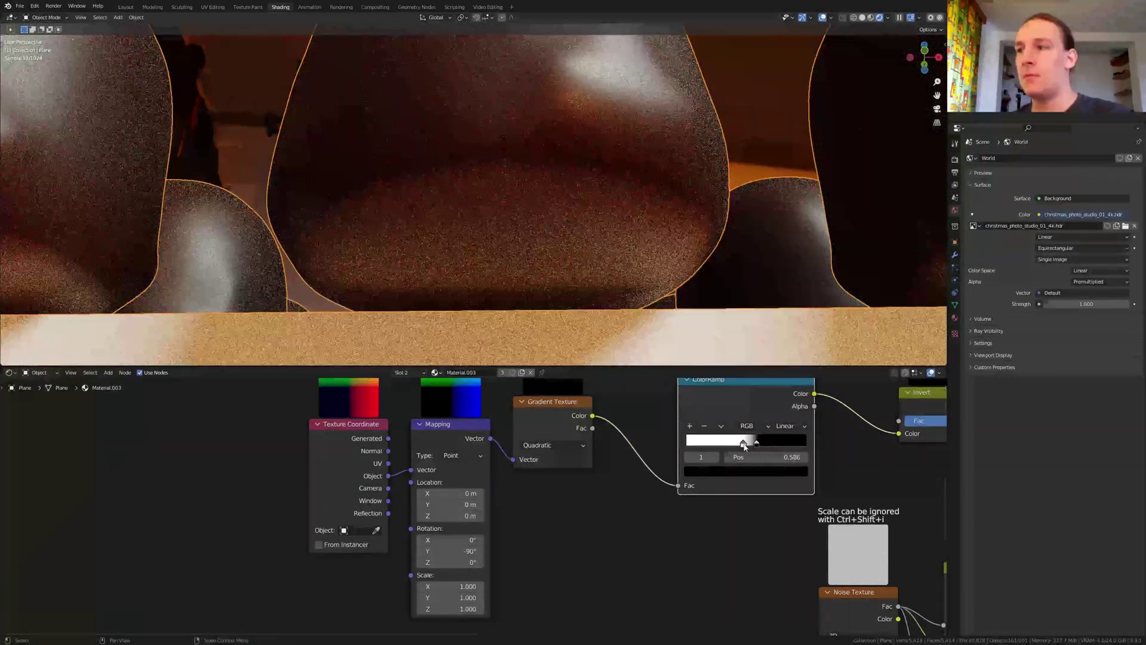
Step: Tighten the ColorRamp transition by moving the black stop to position 0.545 and the white stop to 0.532
drag(744, 446, 747, 444)
scroll(747, 444, up, 3)
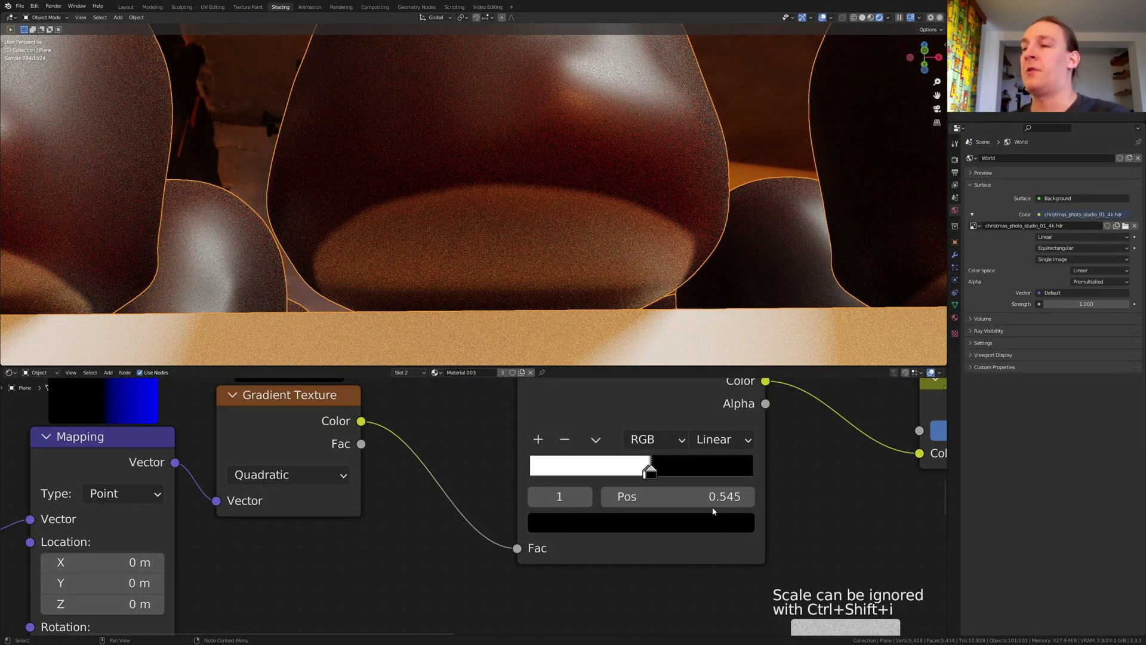
click(644, 473)
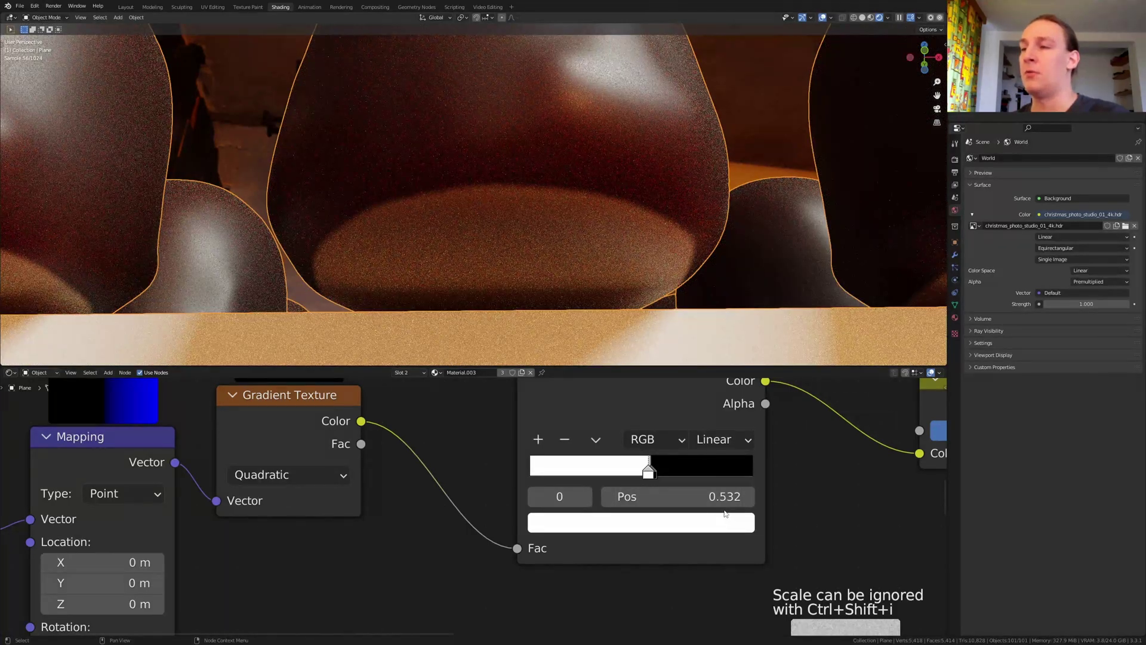
Step: Switch the node editor to Material.004 and place a Musgrave Texture node beside the Principled BSDF
click(436, 373)
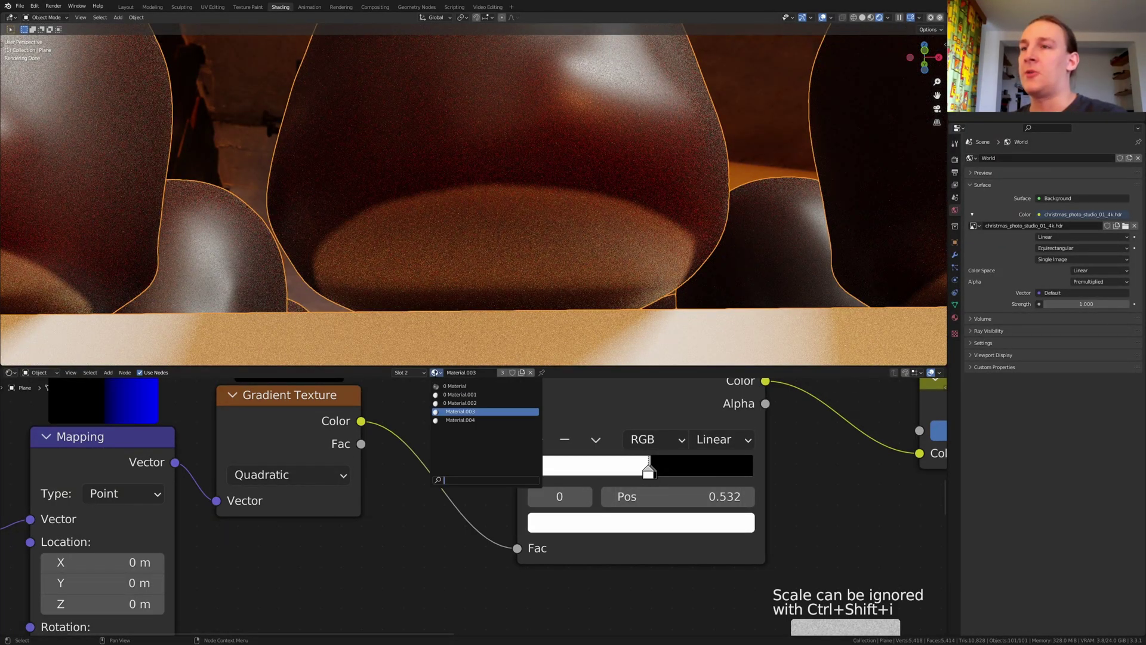
click(474, 422)
scroll(430, 493, down, 10)
scroll(439, 476, up, 1)
key(shift+a)
click(440, 477)
text(m)
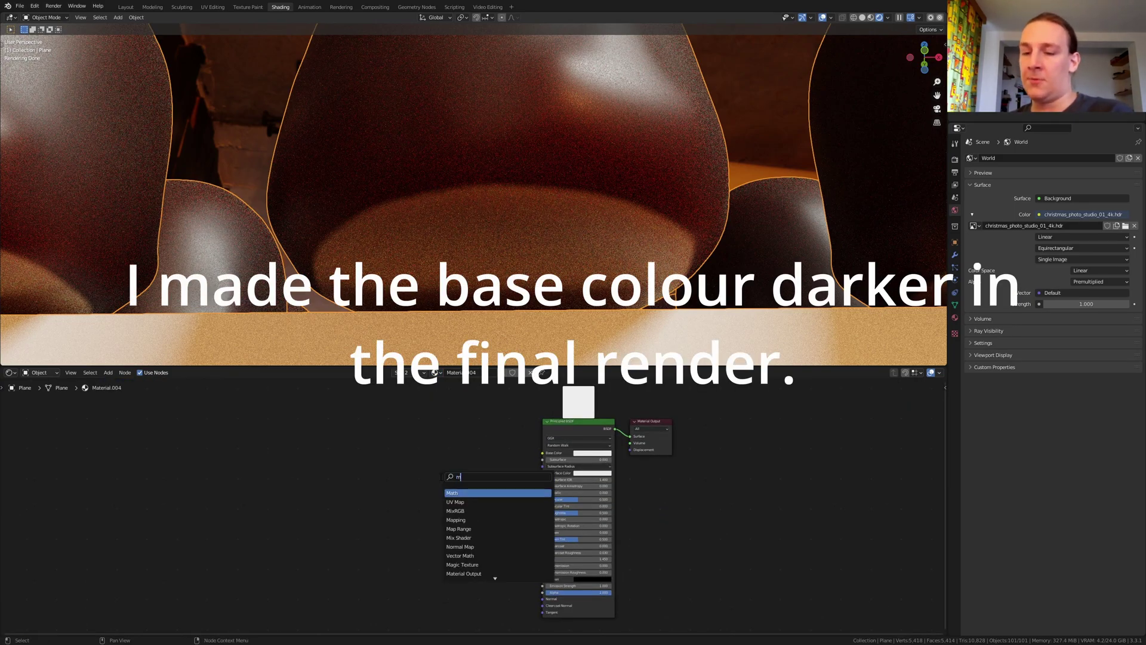
text(us)
key(Return)
click(447, 470)
Step: Add Texture Coordinate and Mapping nodes to the Musgrave Texture, feeding the Object coordinates into the Mapping's Vector
key(ctrl+t)
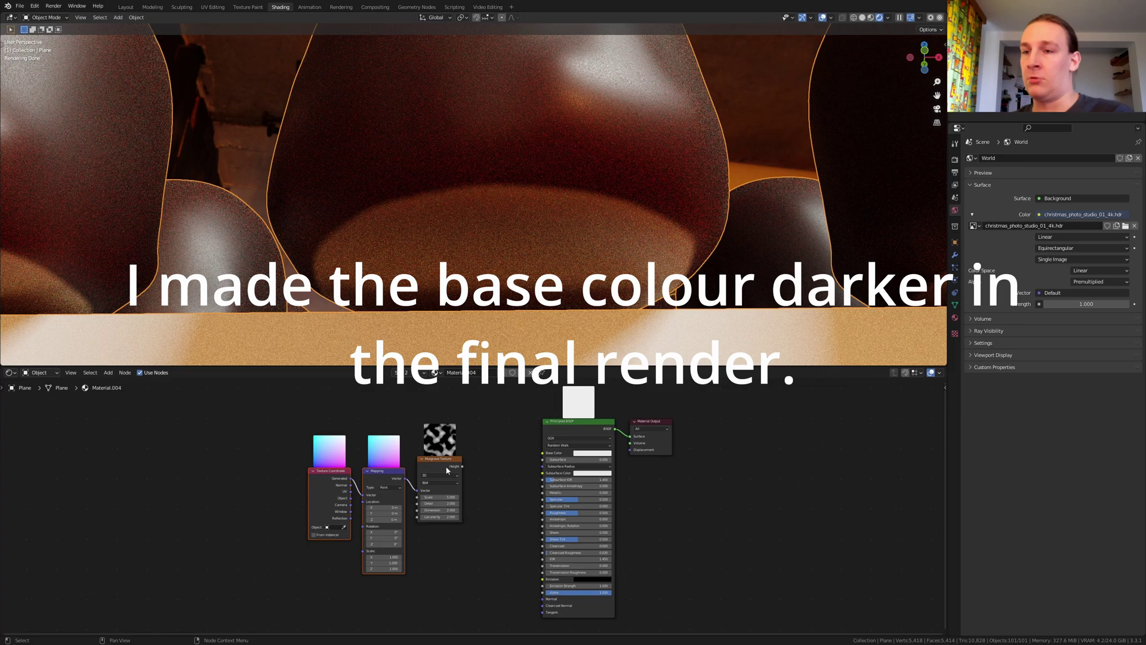
scroll(324, 494, up, 2)
drag(360, 499, 376, 496)
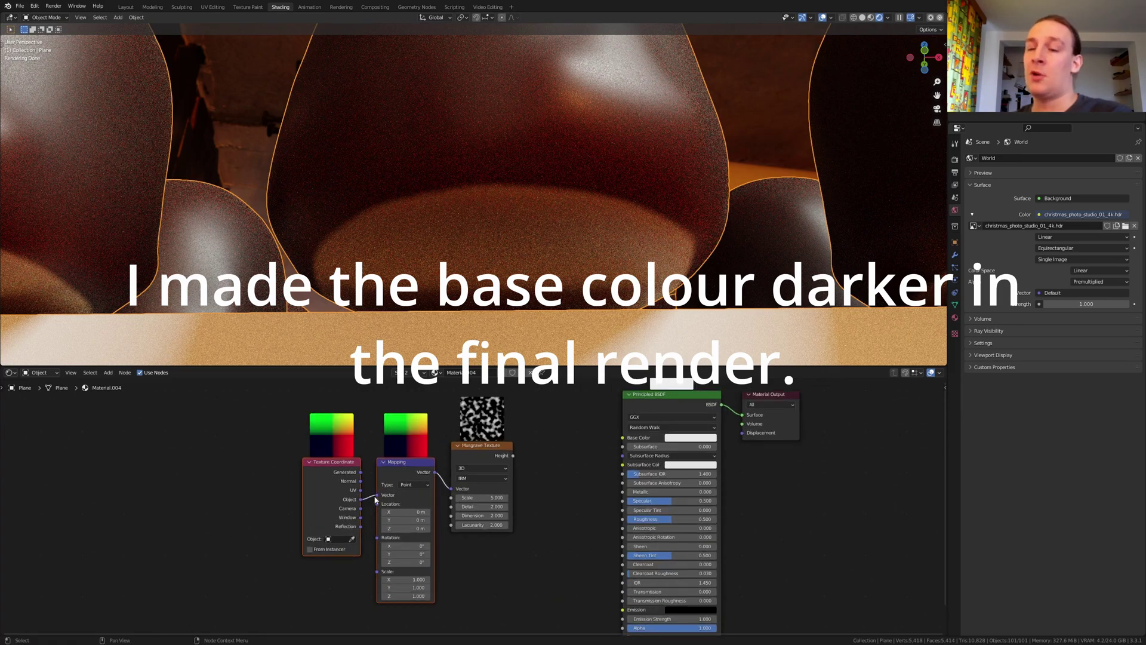
Step: Set the Mapping node's scale to 100 on X and 0.19 on Y
scroll(403, 579, up, 2)
click(408, 576)
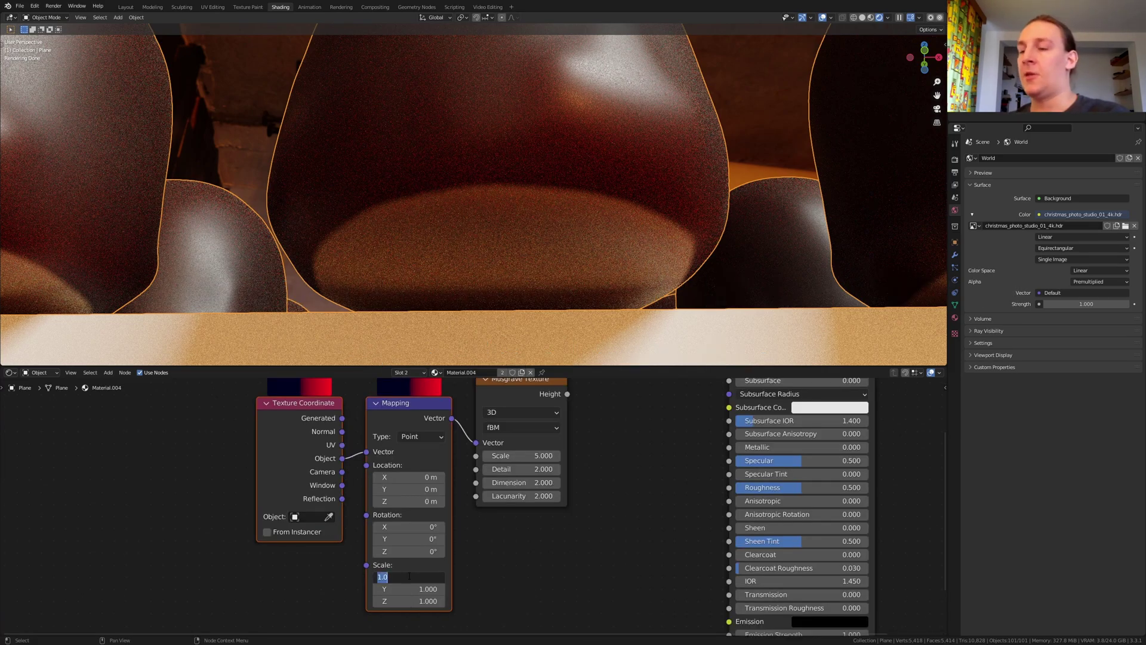
text(100)
key(Return)
click(409, 588)
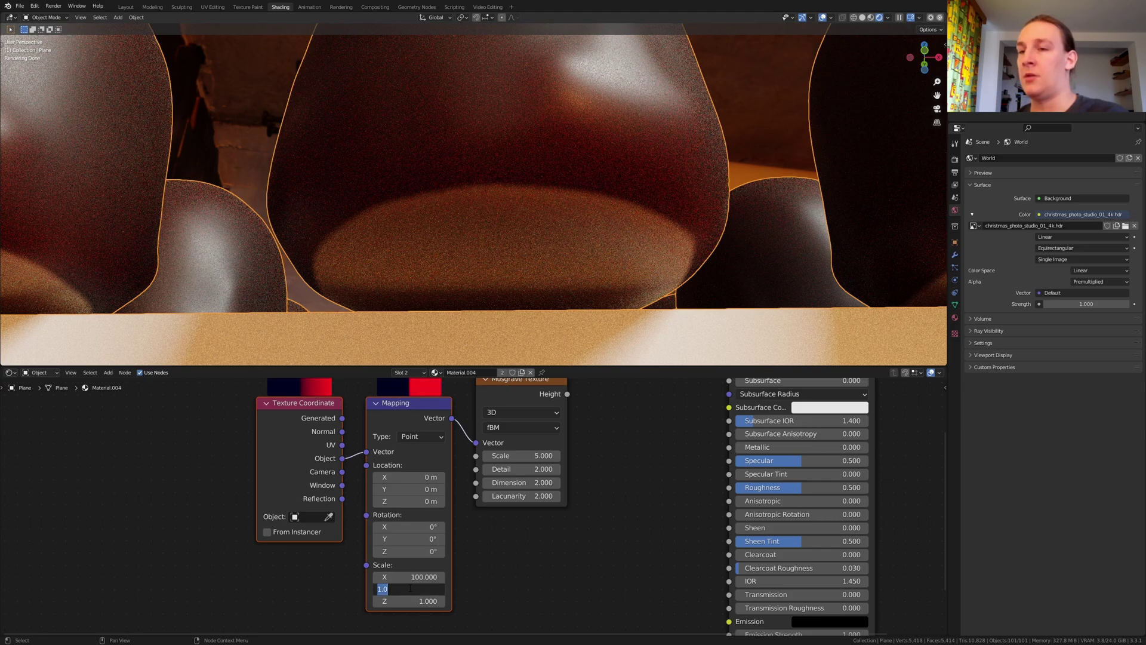
text(0.19)
key(Return)
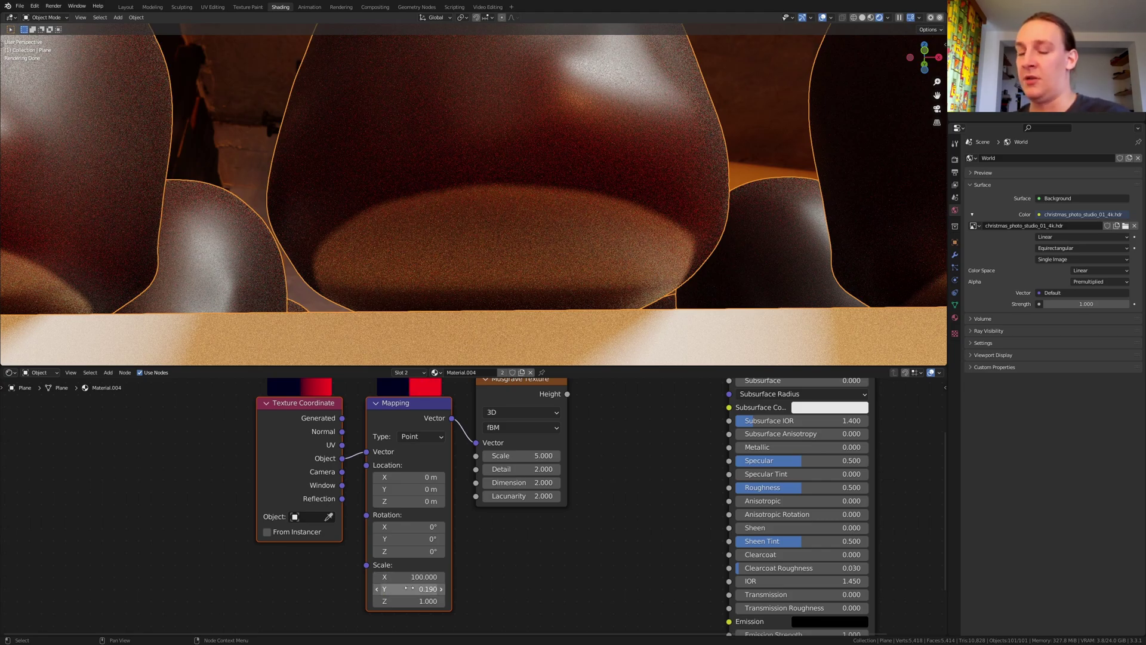
Step: Set the Musgrave Texture's Scale to 10.8 and link its Height to the Principled BSDF's Roughness and Normal
click(516, 457)
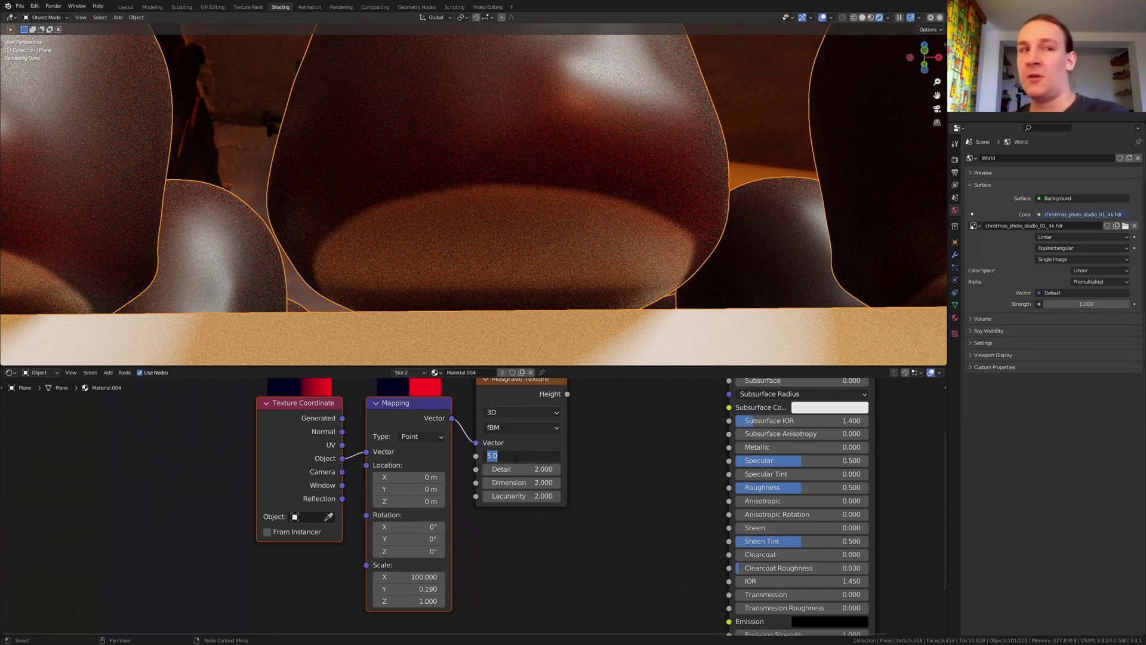
text(10.)
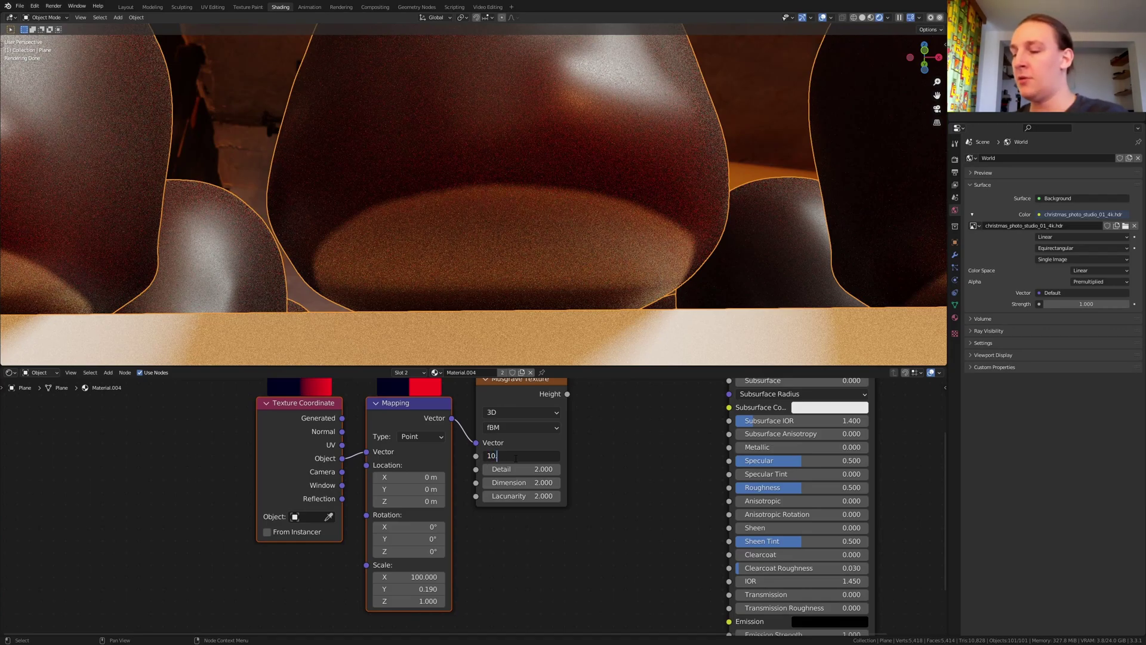
text(8)
key(Return)
drag(567, 393, 728, 487)
drag(567, 394, 729, 528)
Step: Insert a Bump node in the Musgrave-to-Normal connection and reroute the incoming link to the Bump's Height
key(shift+a)
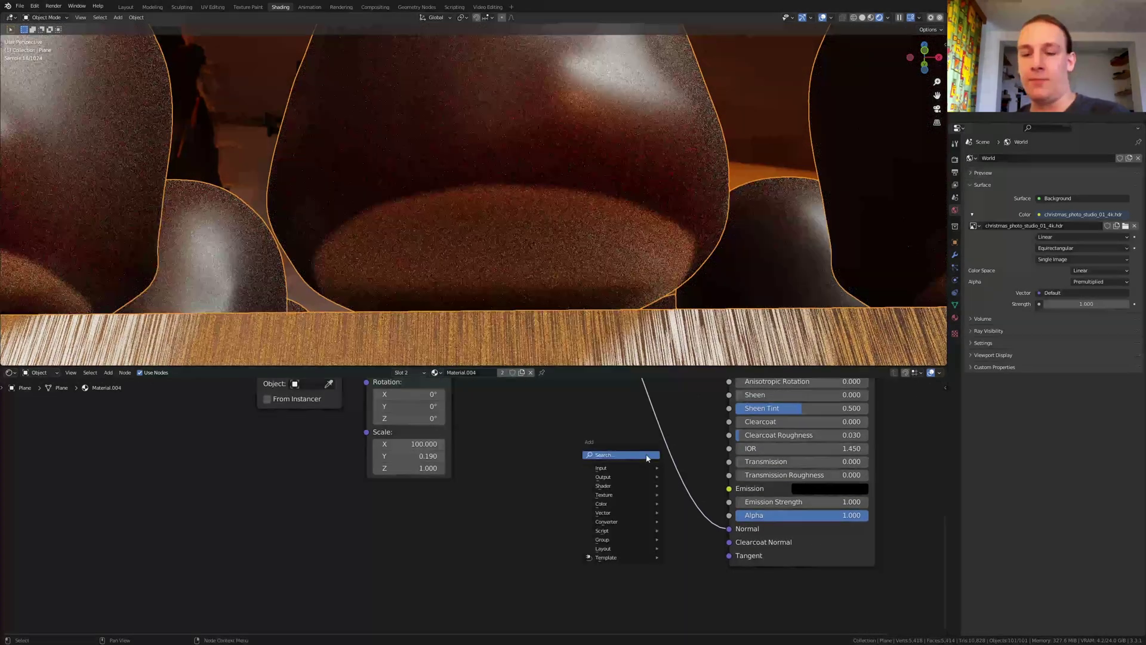
click(646, 454)
text(bu)
key(Return)
click(625, 530)
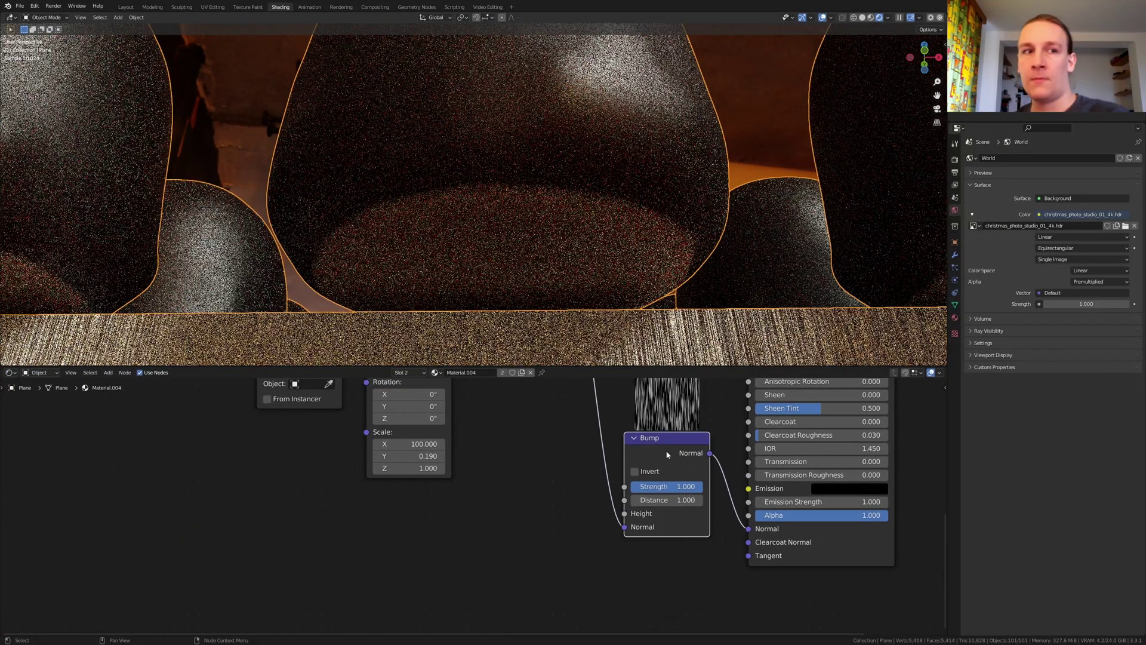
drag(625, 528, 625, 513)
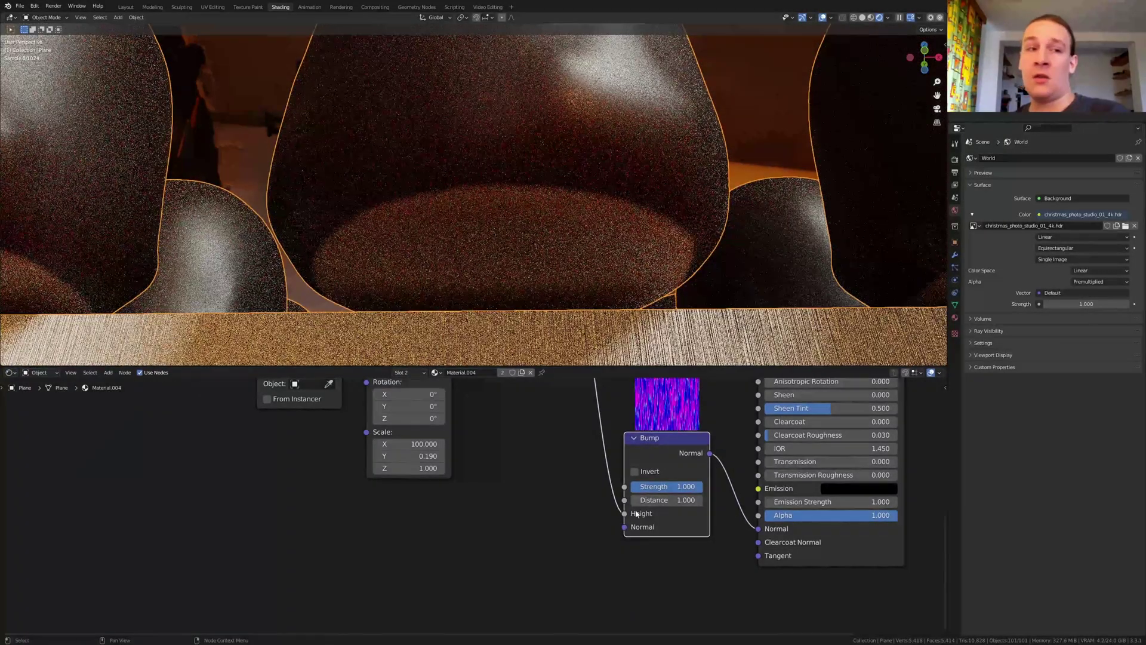
Step: Set the Bump node's Strength to 0.25 and save the project as "chocktate marshmallow.blend"
double_click(684, 491)
text(.25)
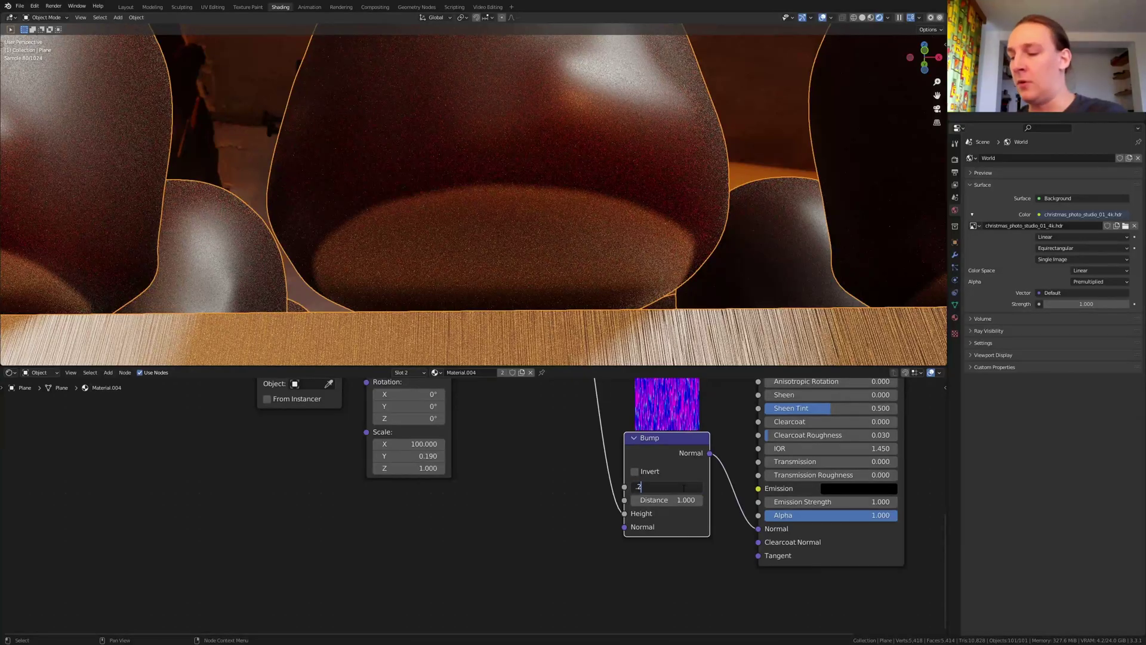
key(Return)
key(ctrl+shift+s)
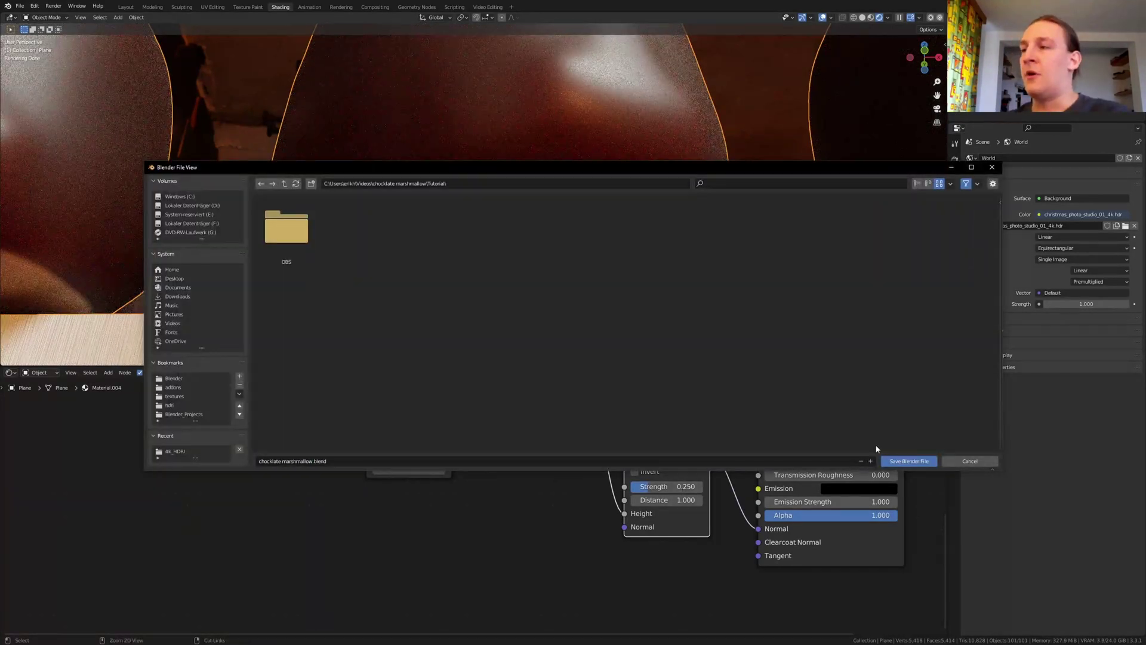
click(893, 464)
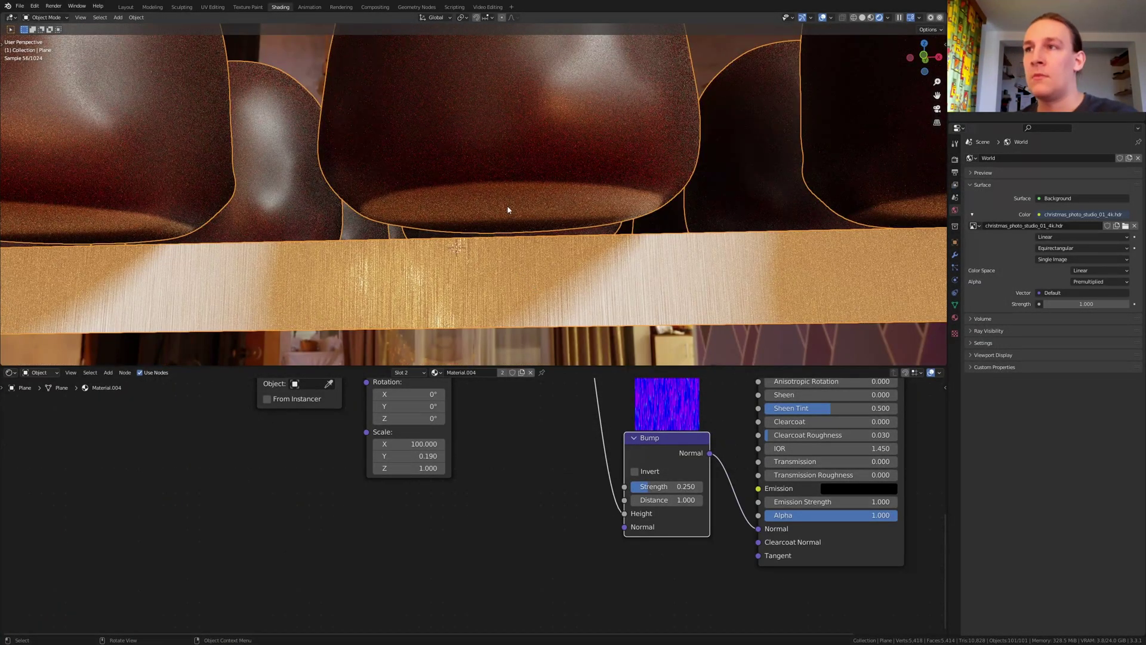
Step: In the geometry nodes, set the Z translation of the slab cube's Transform node to -0.27 m
scroll(526, 232, up, 4)
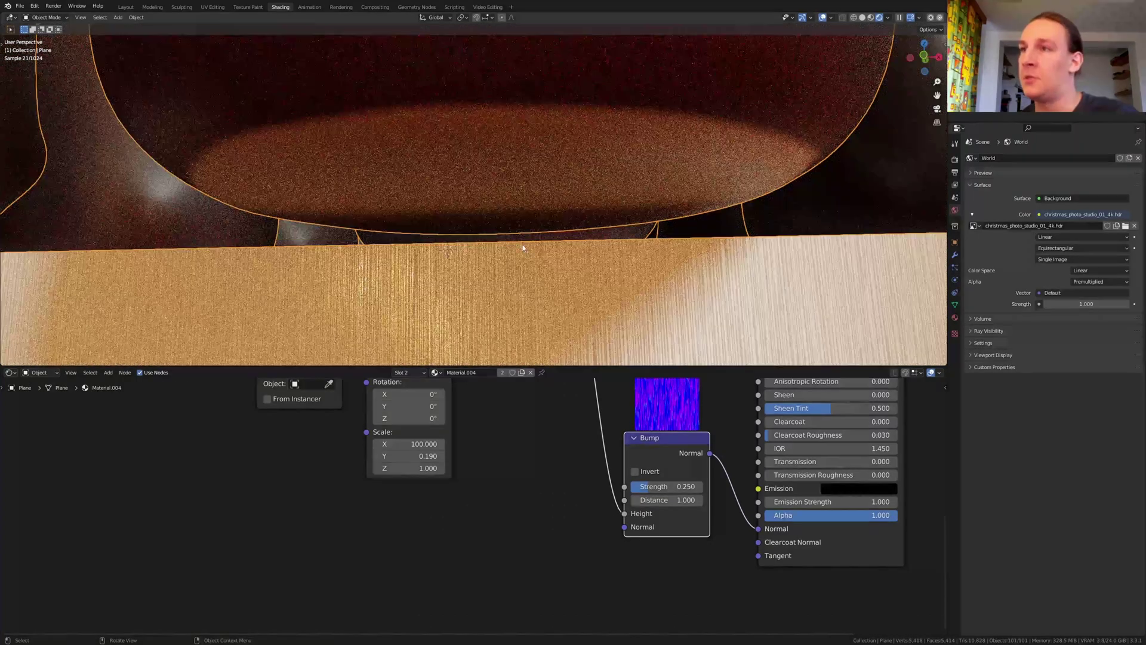
scroll(477, 164, down, 2)
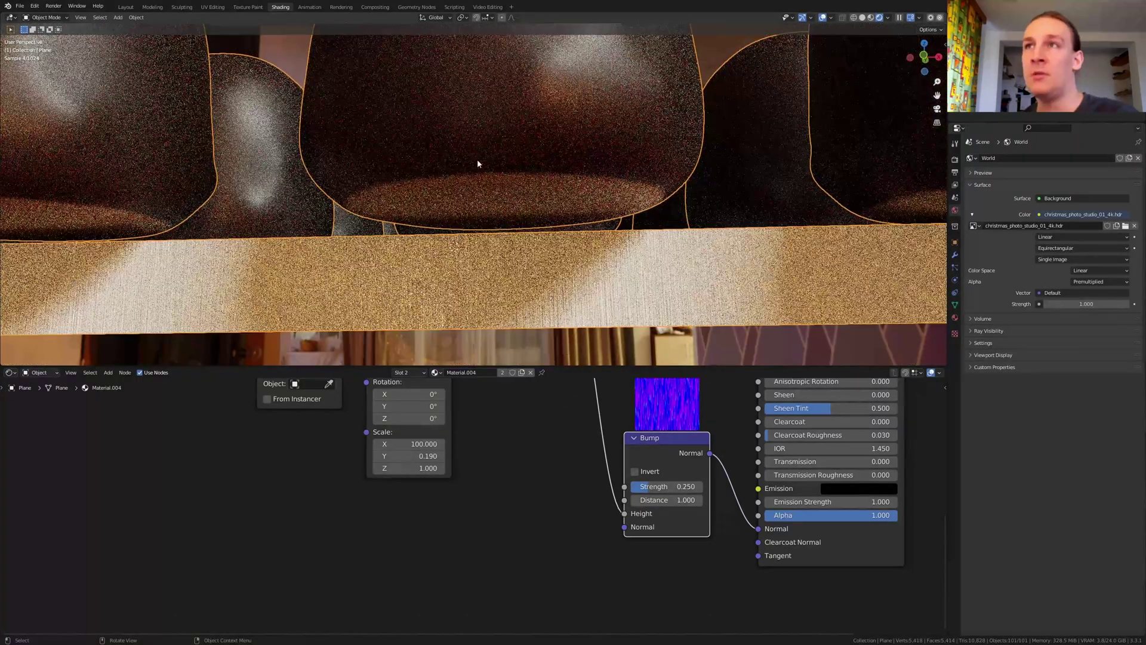
click(417, 7)
scroll(561, 567, up, 3)
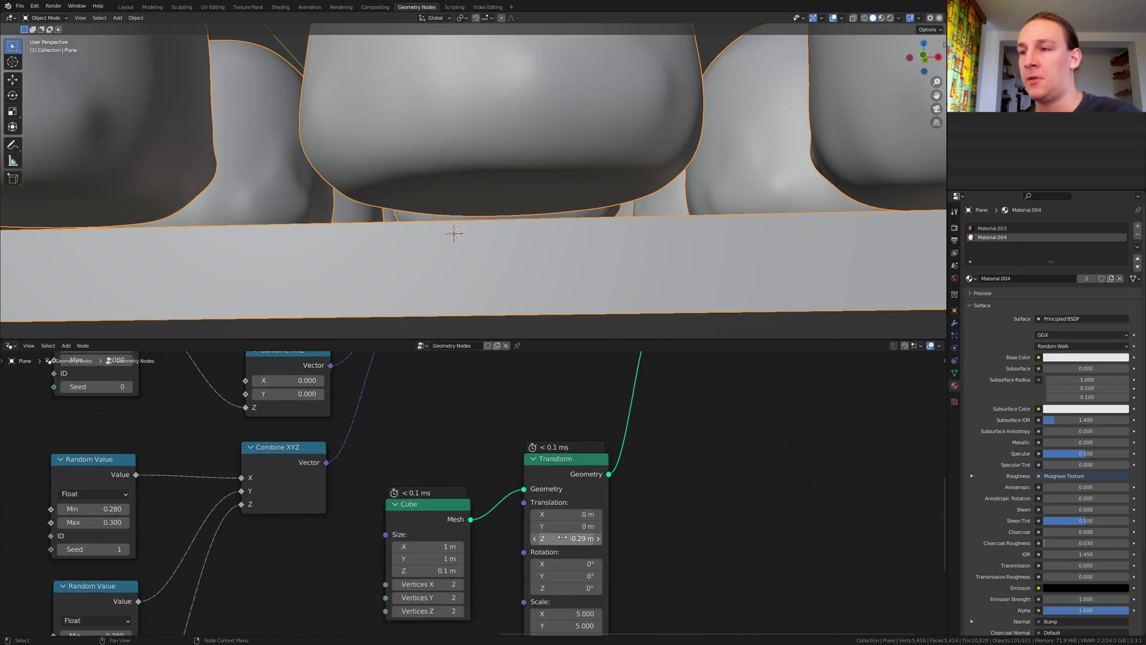
click(563, 537)
key(BackSpace)
text(-.27)
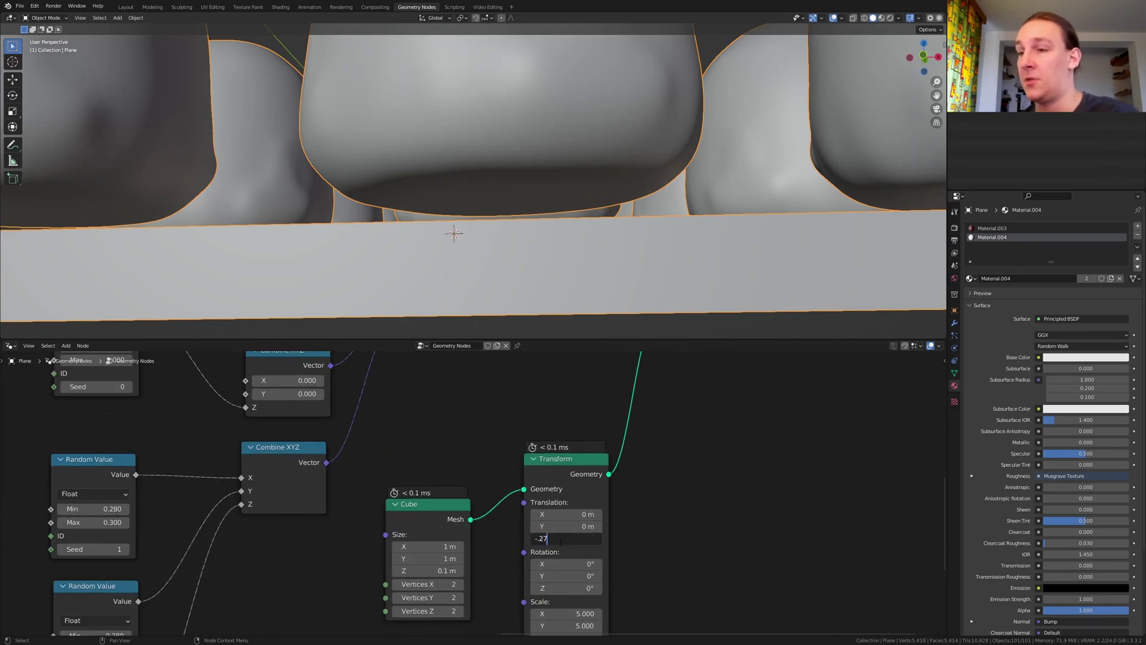
key(Return)
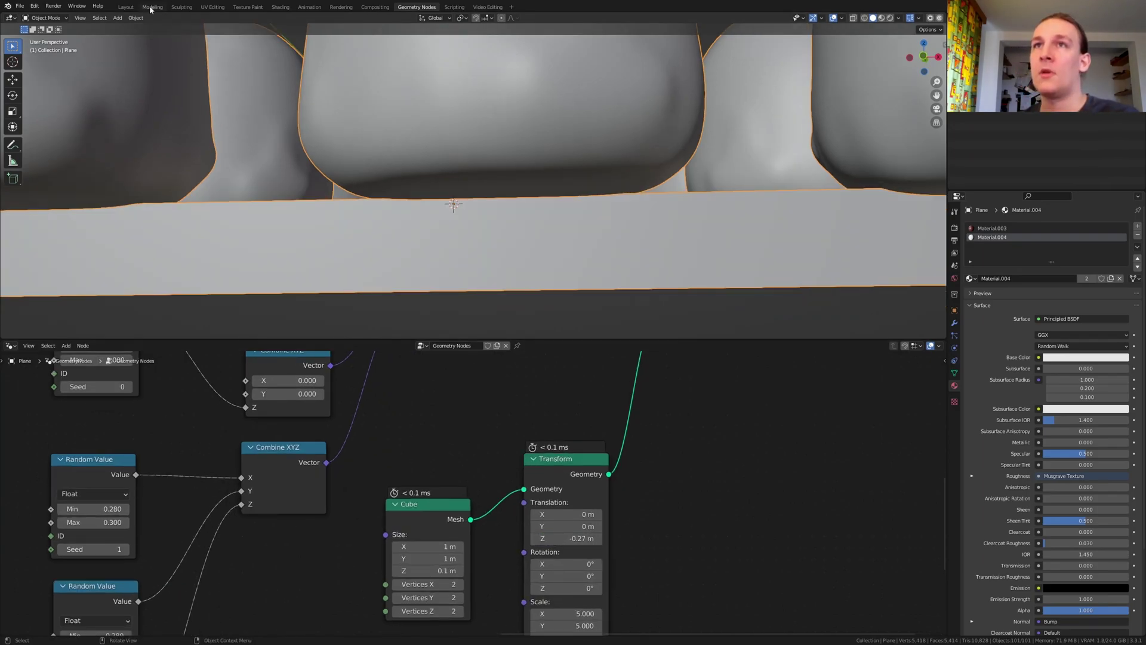
Step: In the Layout workspace, add a camera and align it to an angled perspective view of the whole dome grid
click(125, 7)
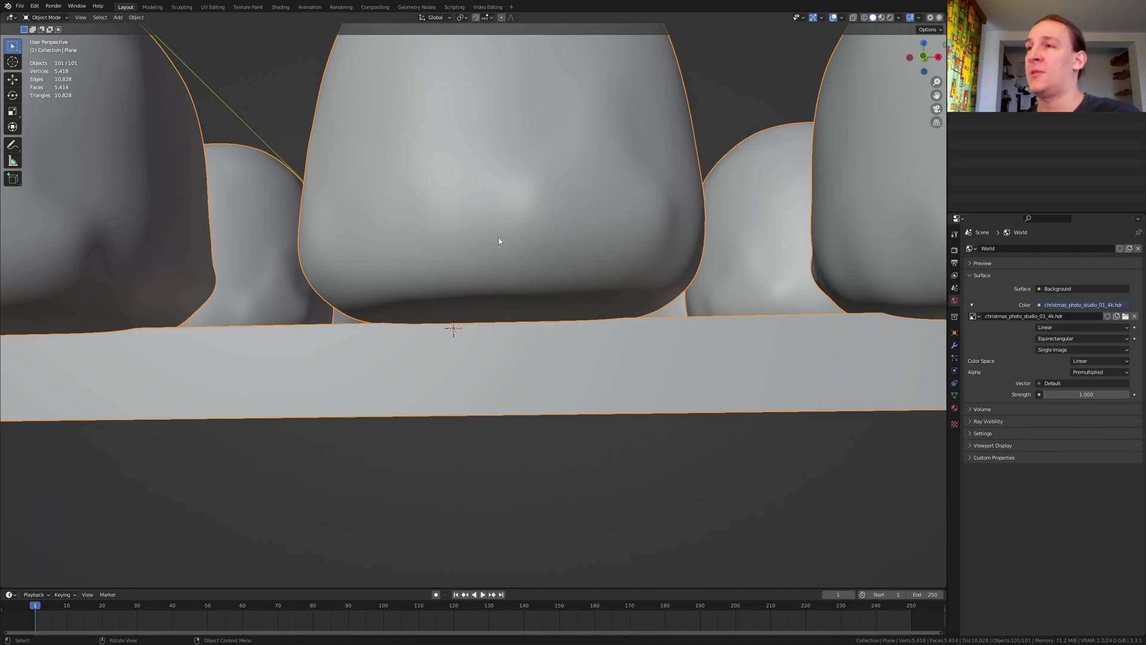
key(Home)
key(KP_1)
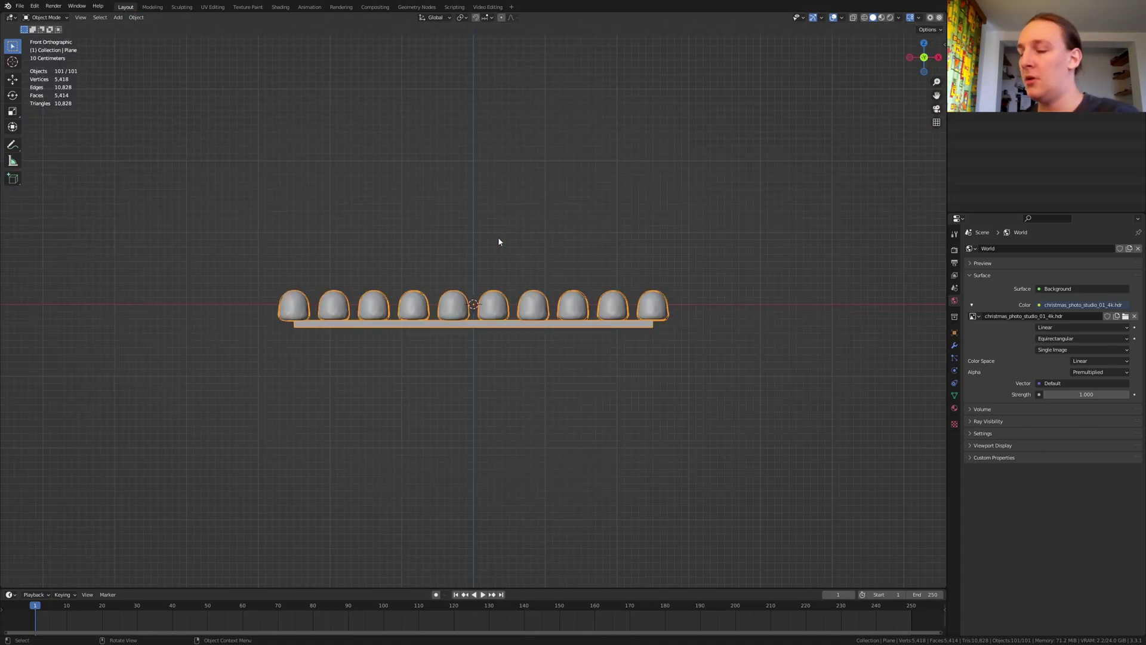
middle_drag(499, 241, 497, 246)
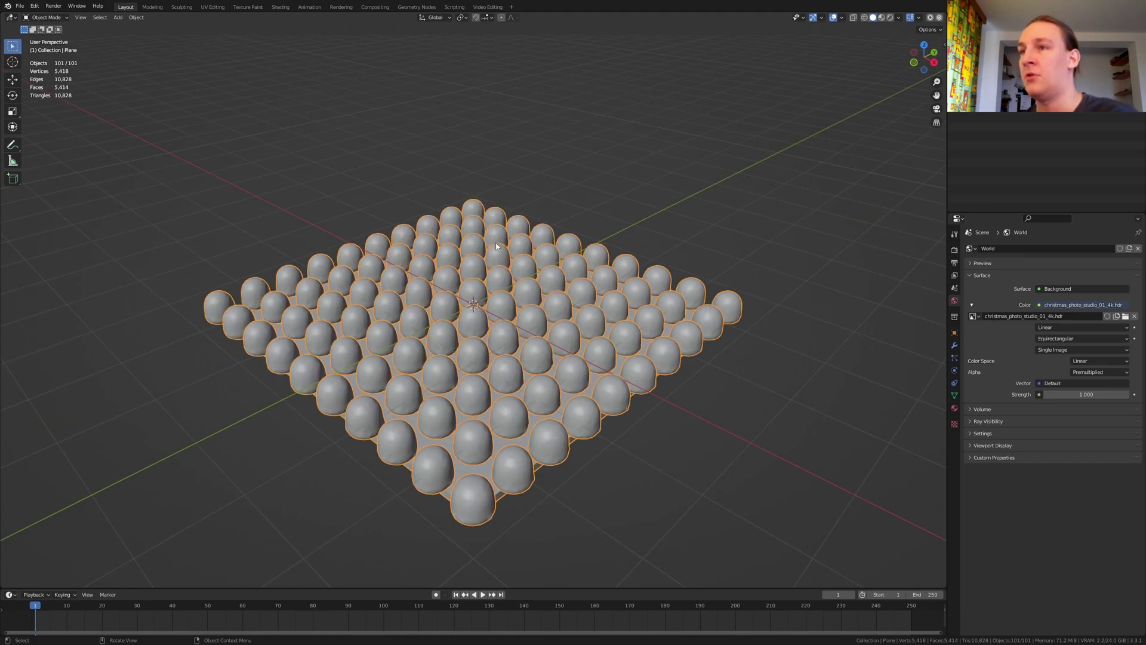
key(shift+a)
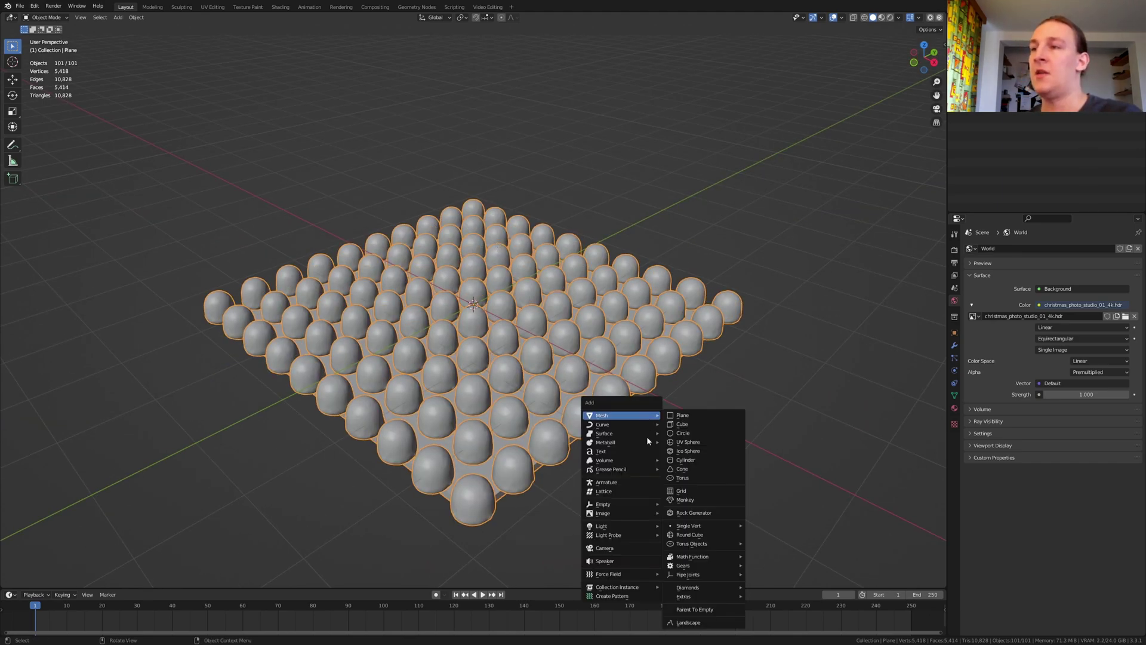
click(647, 547)
key(ctrl+alt+KP_0)
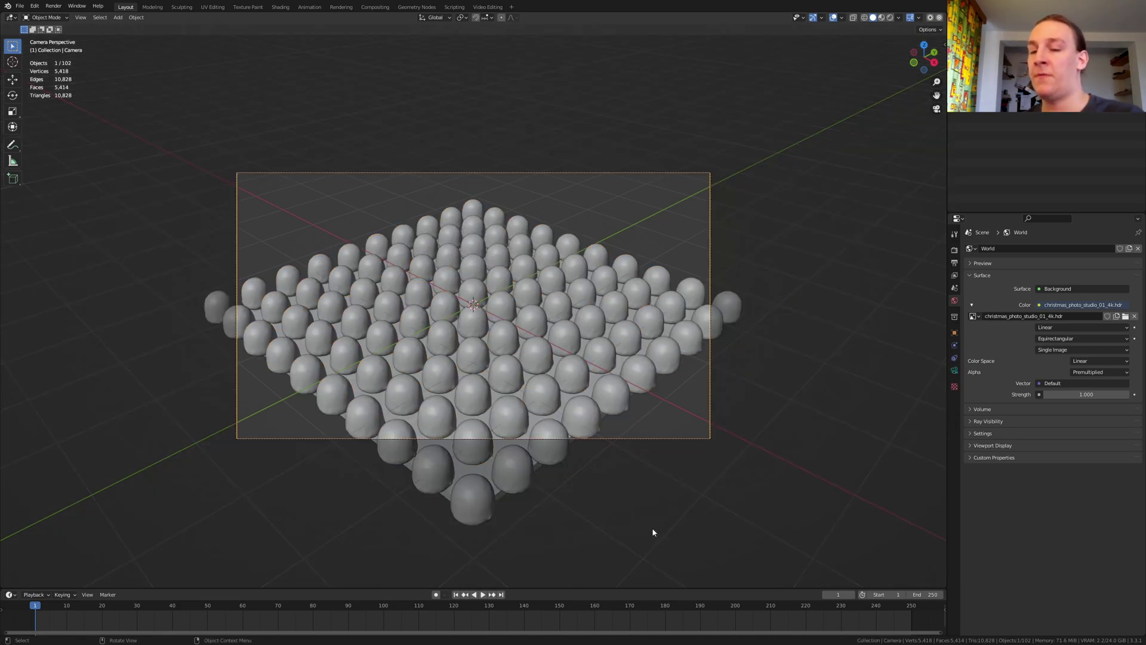
Step: Move the camera about 5 m closer to the domes along its local Z axis
key(g)
key(z)
key(z)
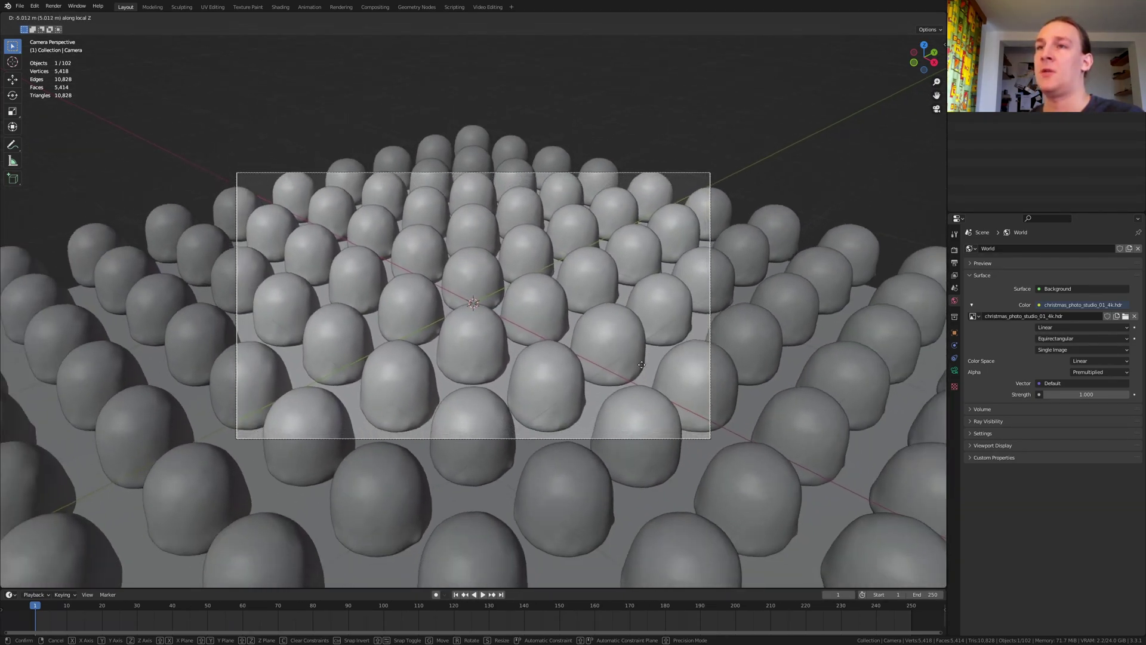
click(643, 376)
key(ctrl+z)
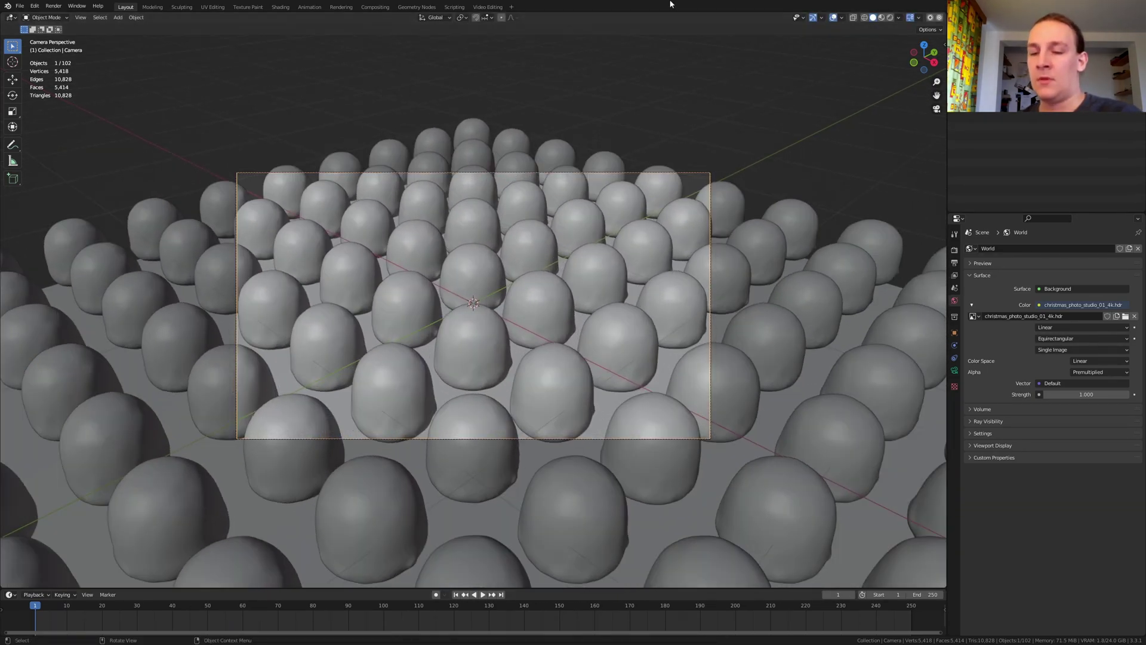
Step: Lower the camera about 0.84 m along its local Y axis
key(g)
key(y)
key(y)
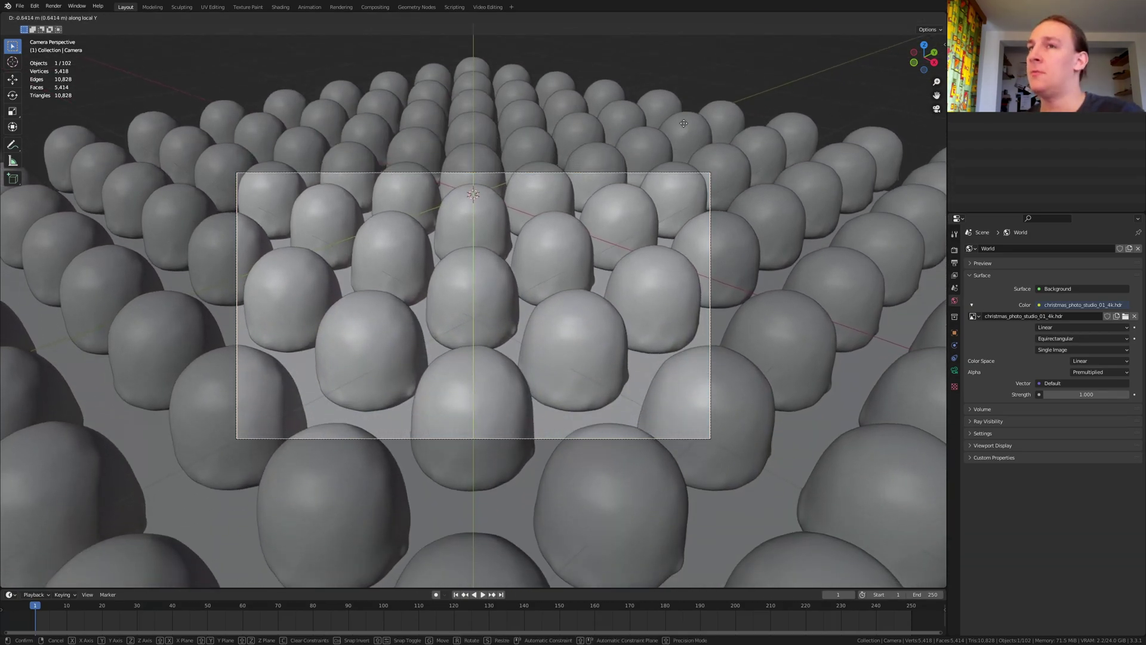
click(685, 127)
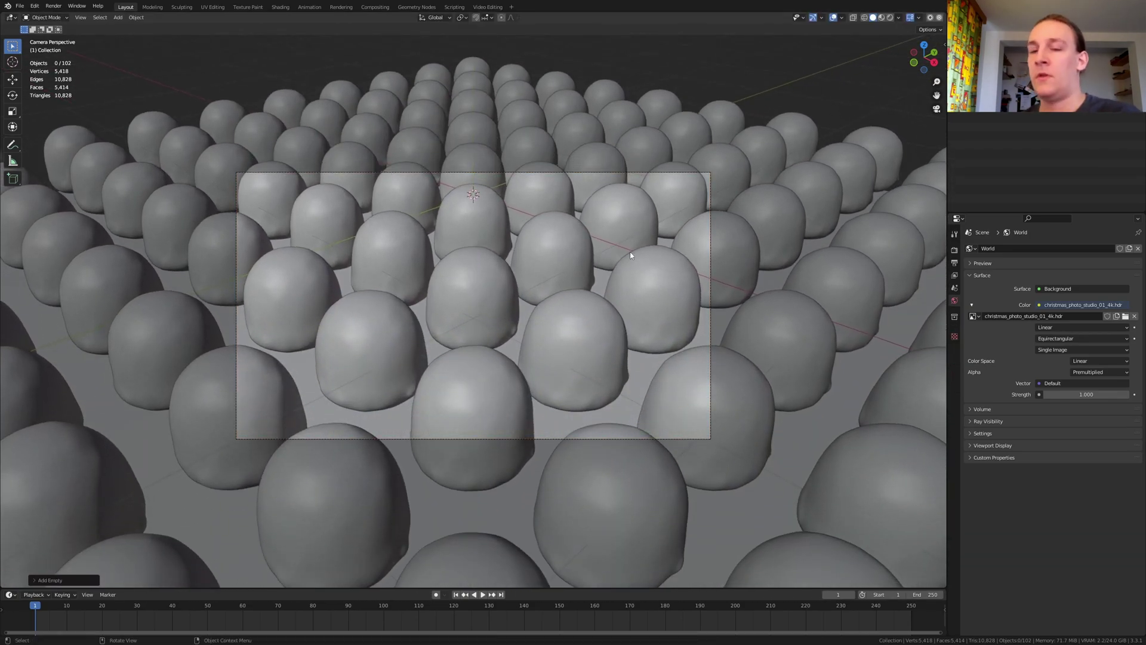
Step: Add a Plain Axes empty and move it horizontally about 1.3 m to the dome at the centre of the camera frame
key(shift+a)
mouse_move(621, 256)
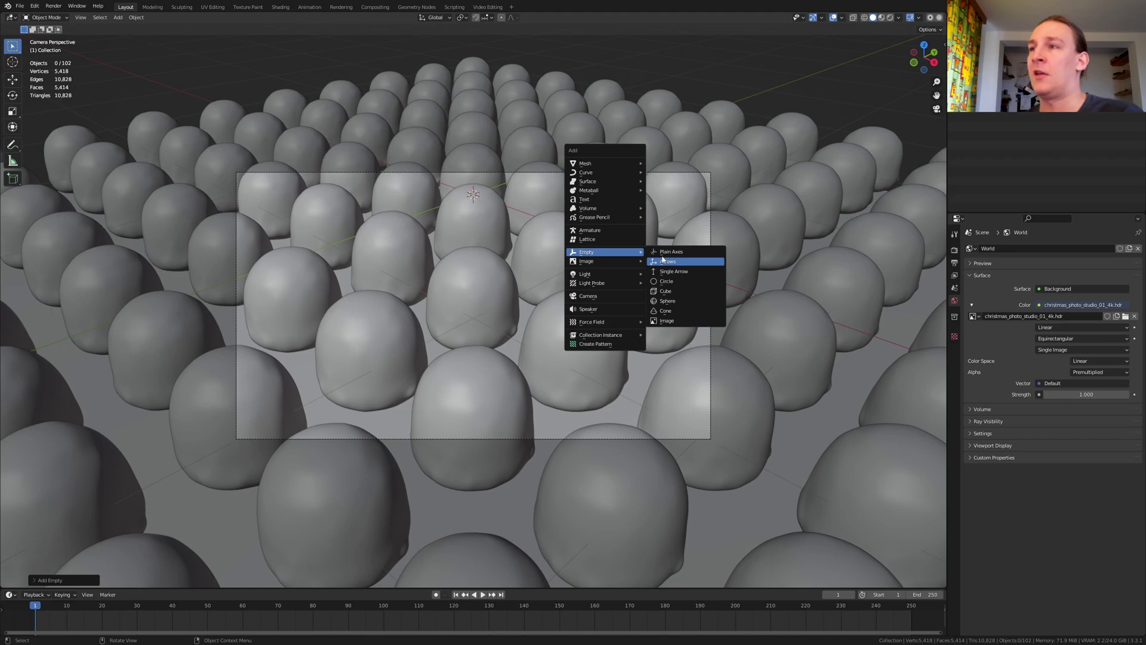
click(663, 257)
key(g)
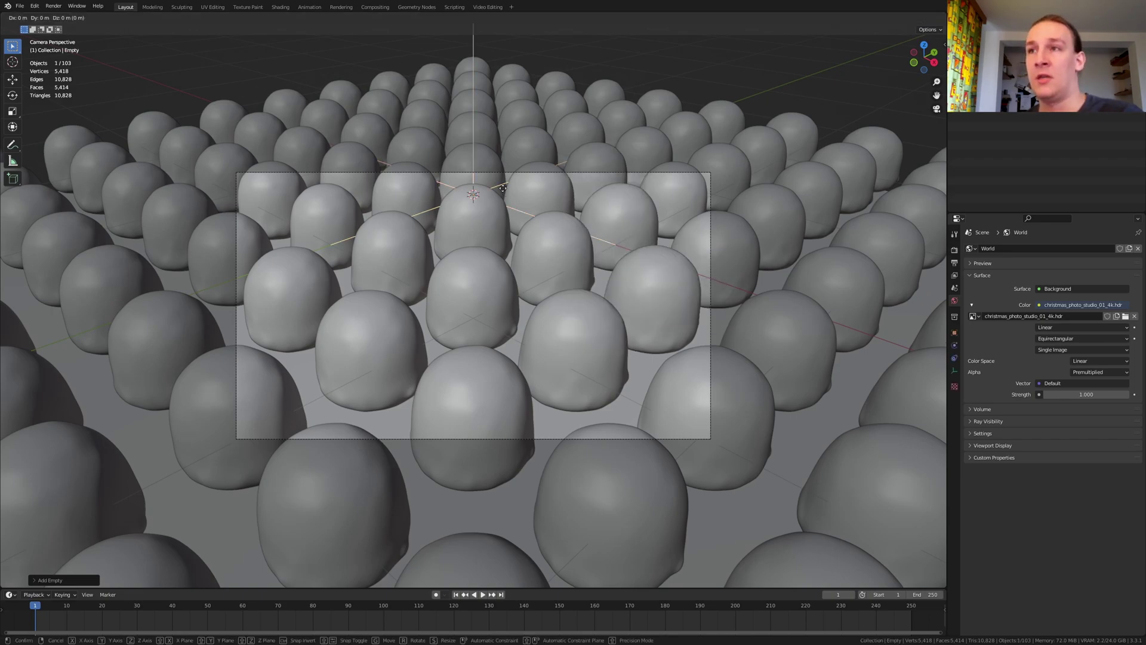
key(z)
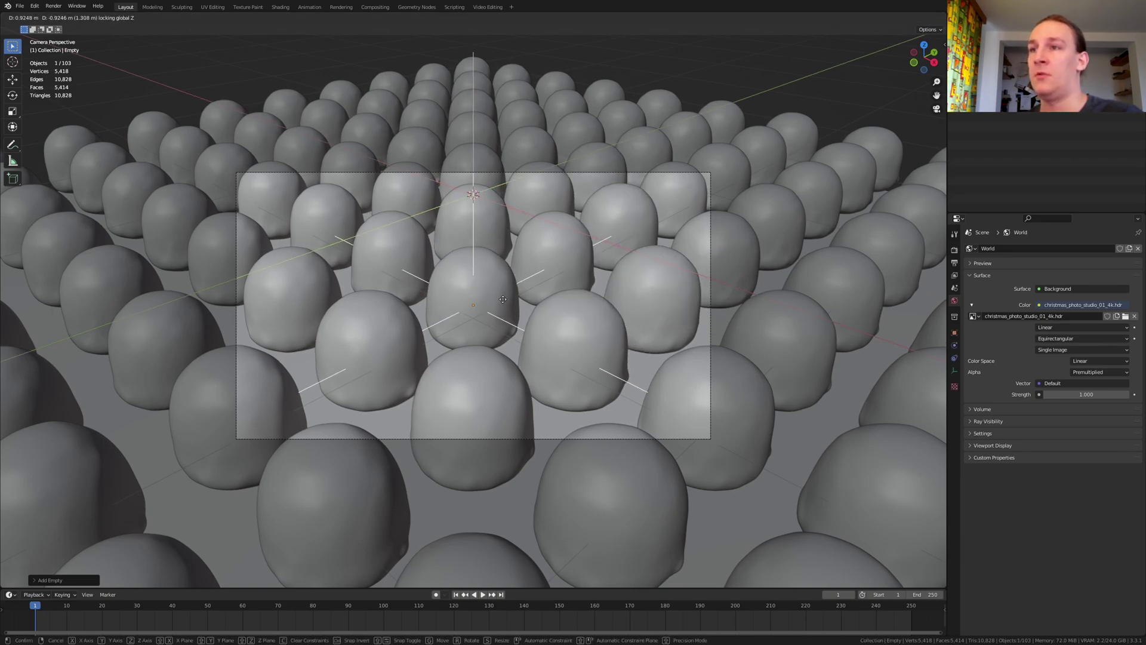
click(503, 300)
Step: Raise the empty along the global Z axis inside the centre dome and nudge it slightly in the horizontal plane
key(g)
key(z)
click(501, 280)
key(g)
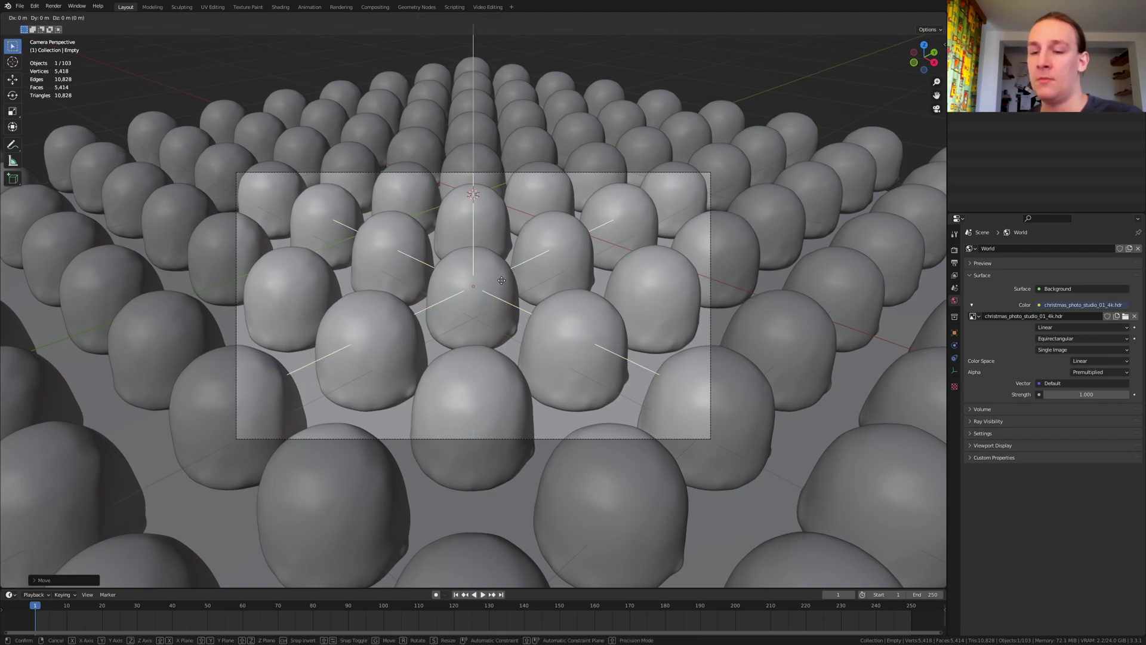
key(shift+z)
click(500, 286)
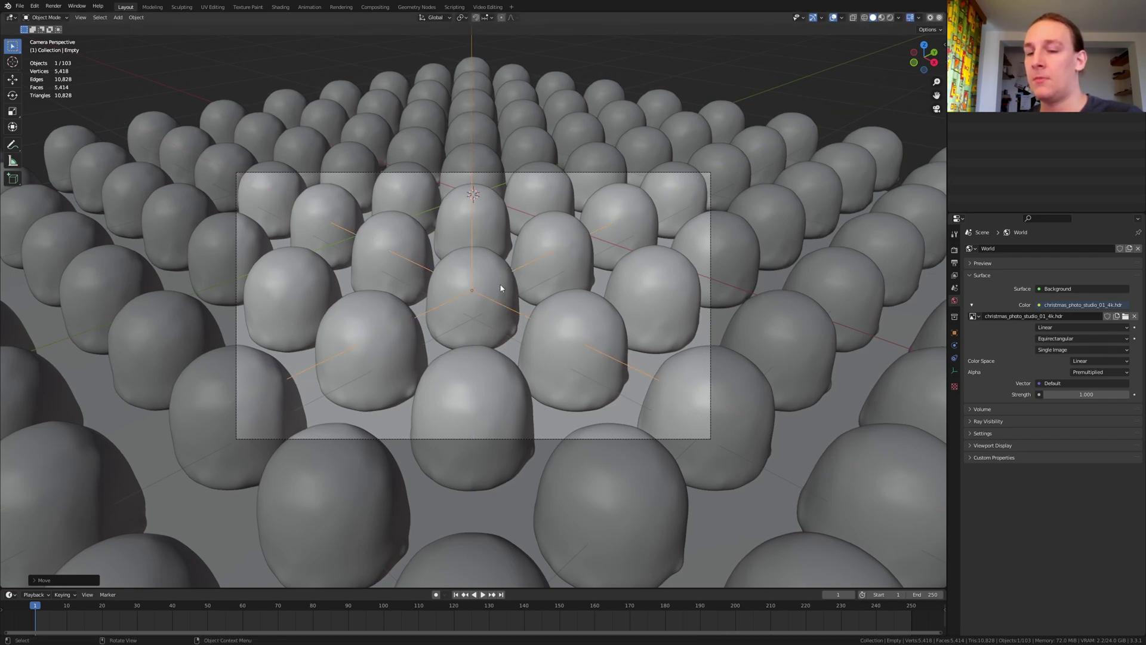
Step: Turn on viewport depth of field, then enable the camera's Depth of Field with the Empty as focus object
click(900, 19)
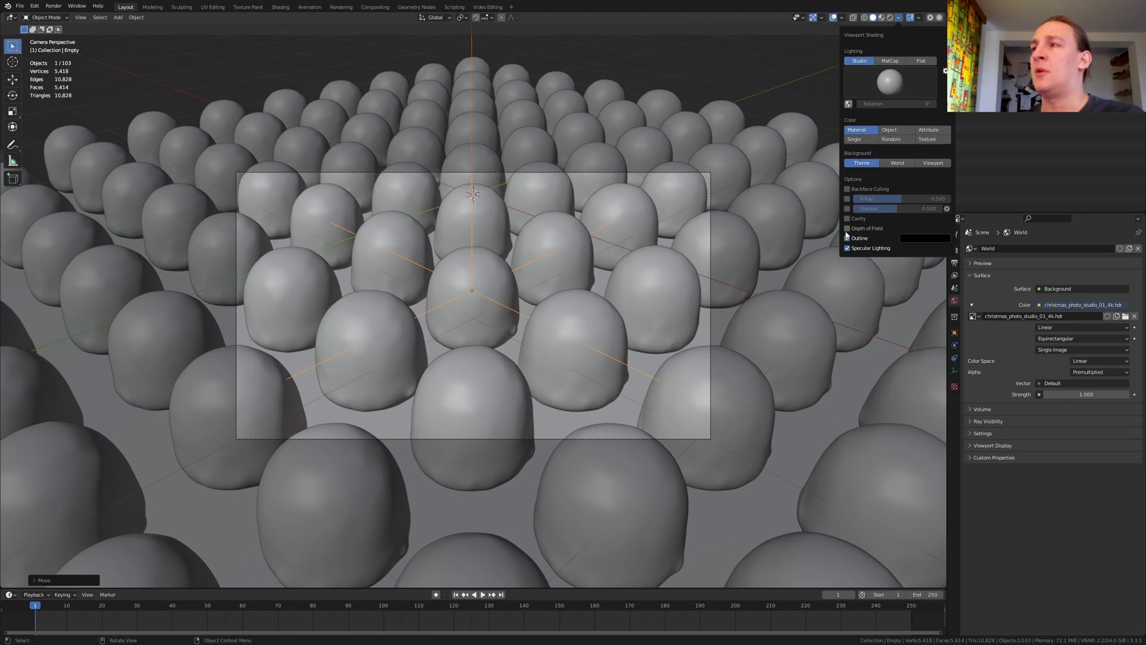
click(995, 51)
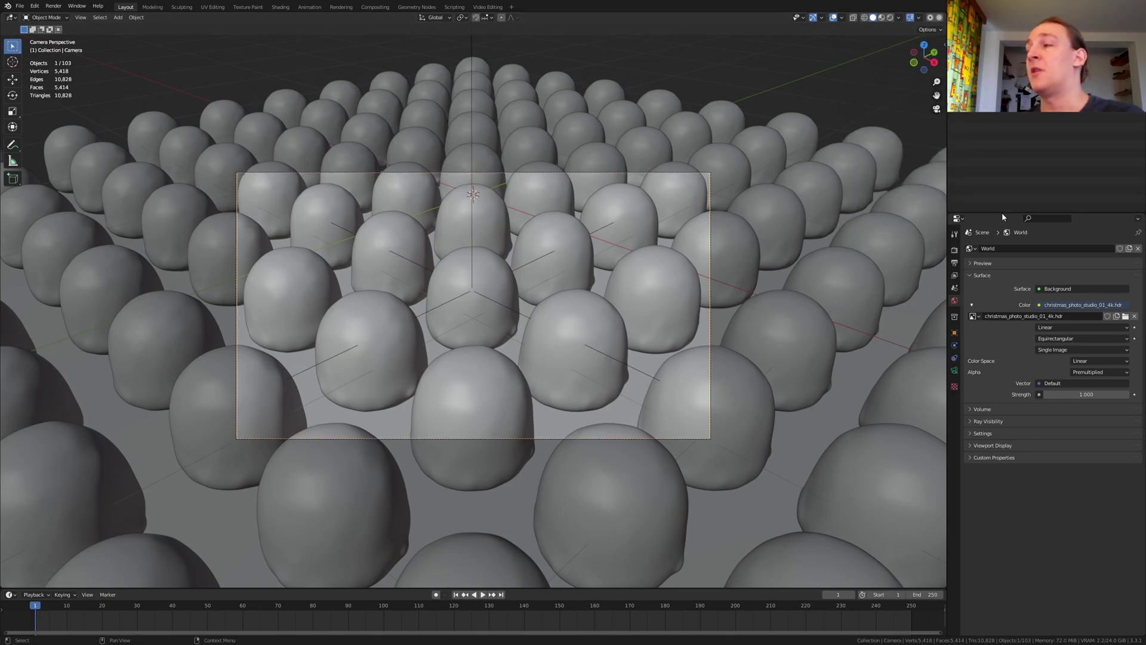
click(955, 371)
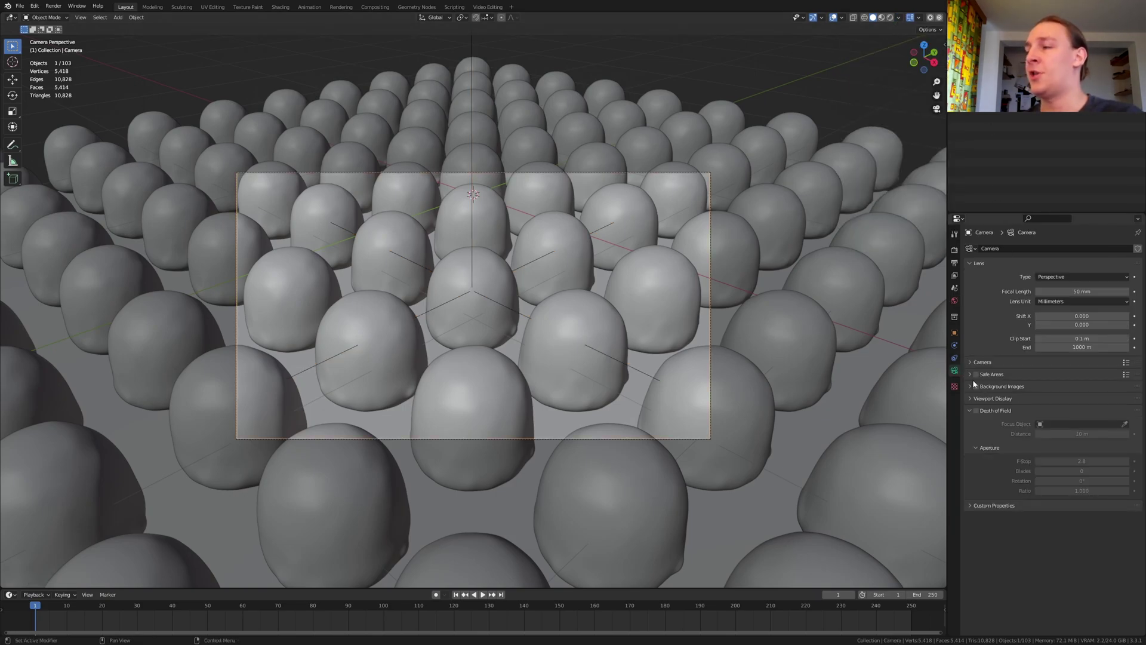
click(976, 410)
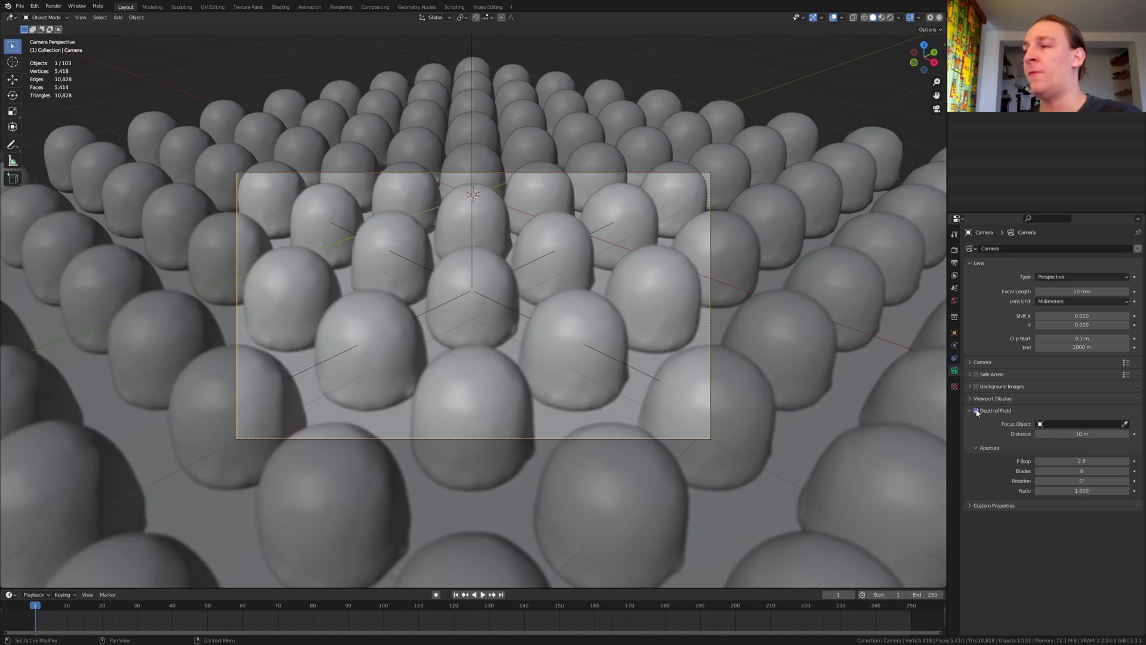
click(1077, 424)
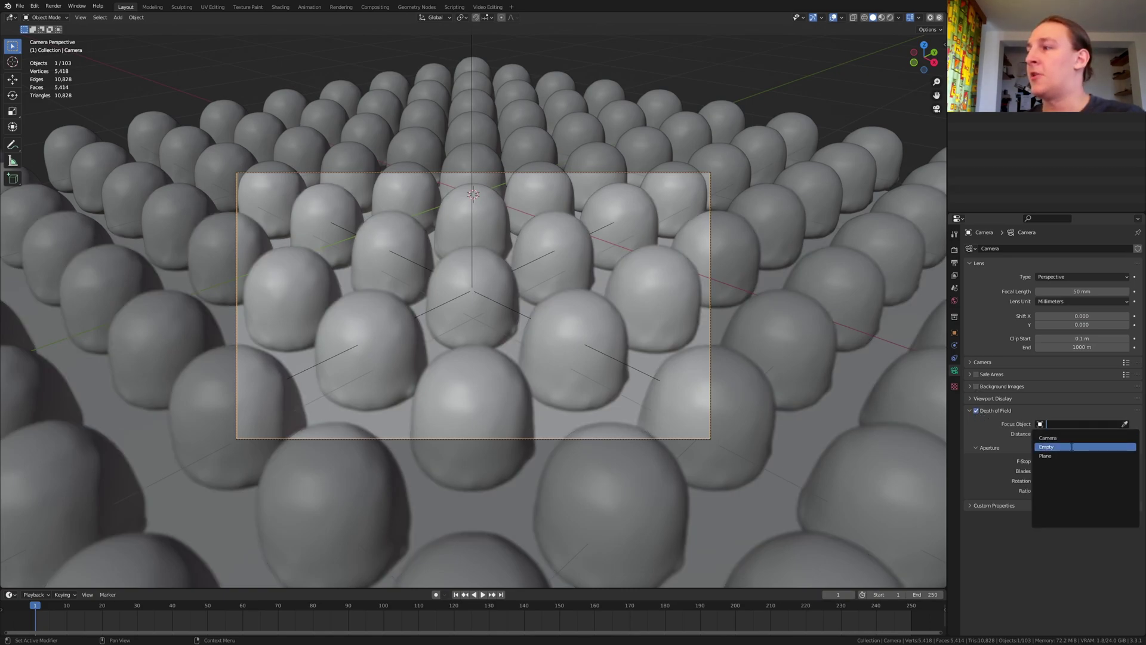
click(1068, 446)
Step: Set the camera aperture to F-Stop 0.7 and 16 blades
click(1072, 461)
text(.7)
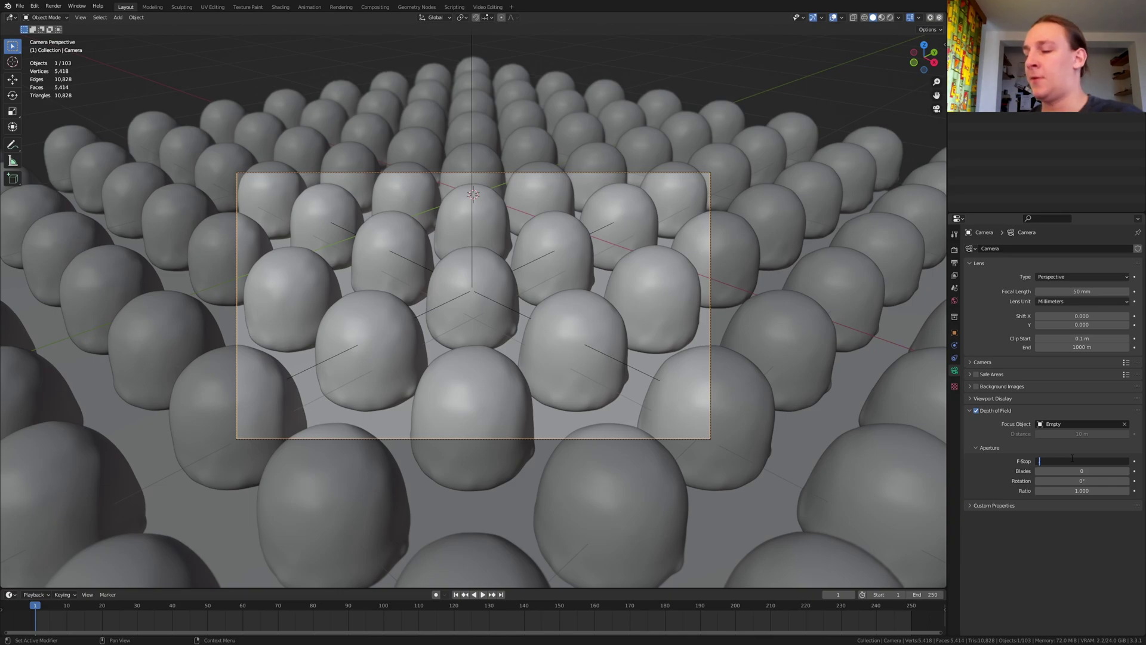
key(Return)
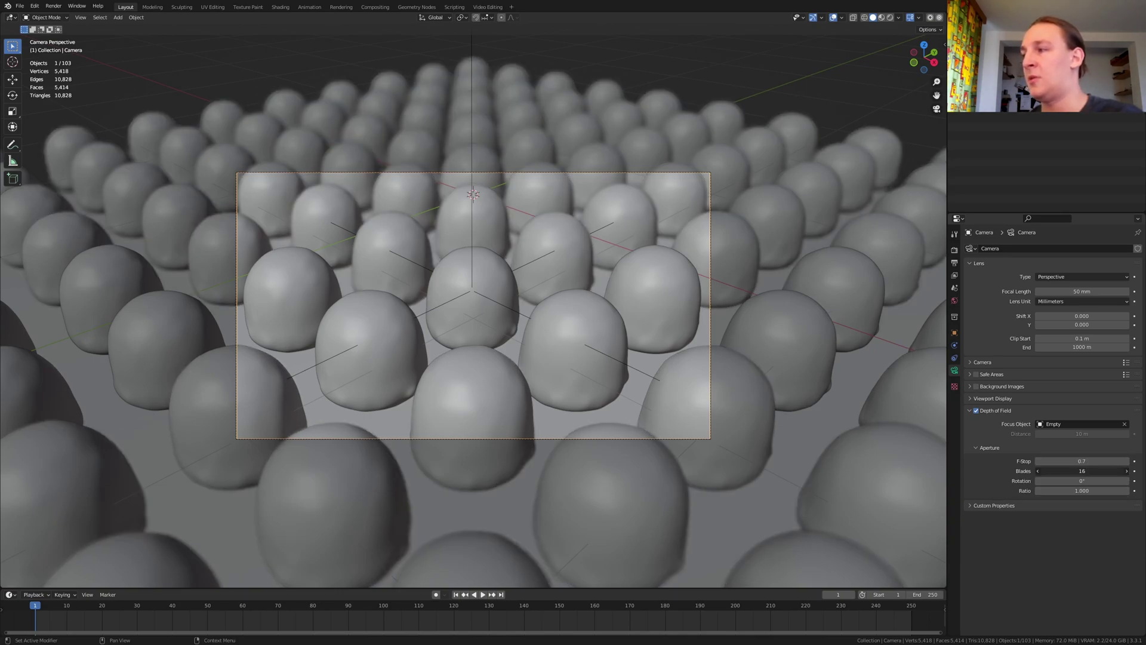
drag(1079, 470, 1115, 469)
key(Escape)
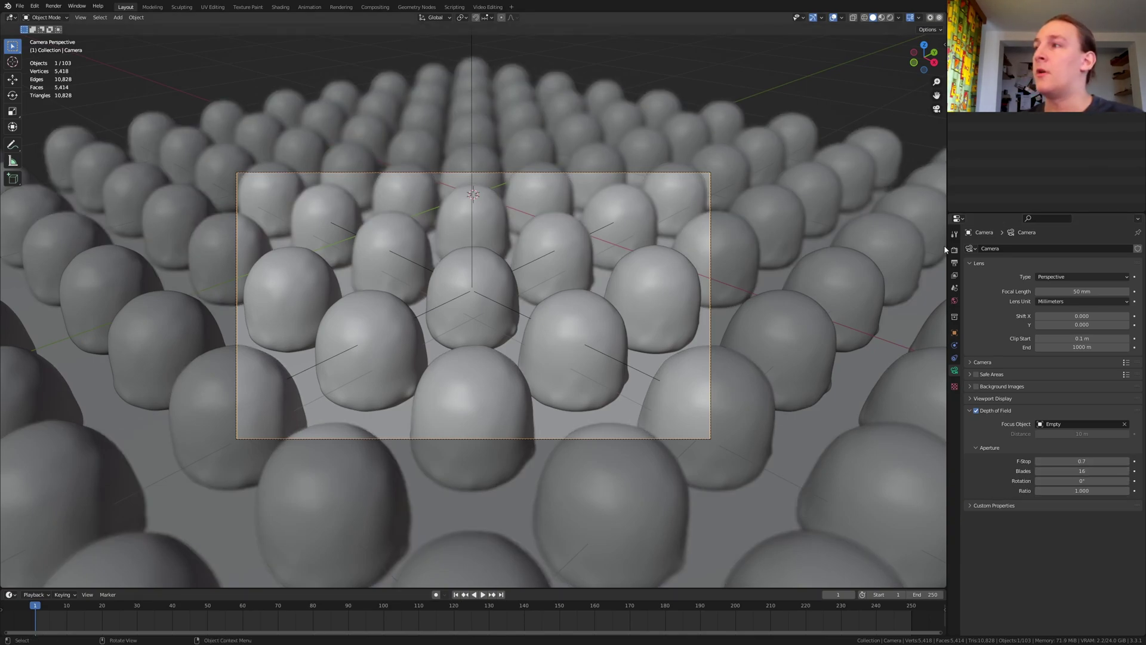
Step: Turn off Denoise and Noise Threshold for the final render and set its samples to 6400
click(955, 249)
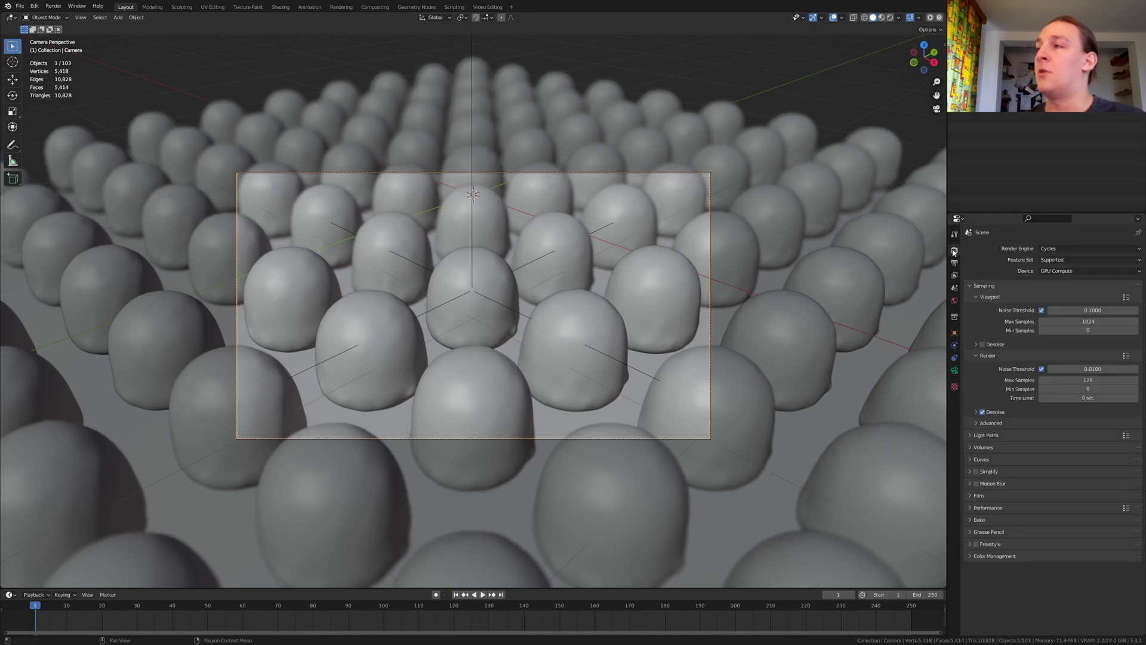
click(982, 412)
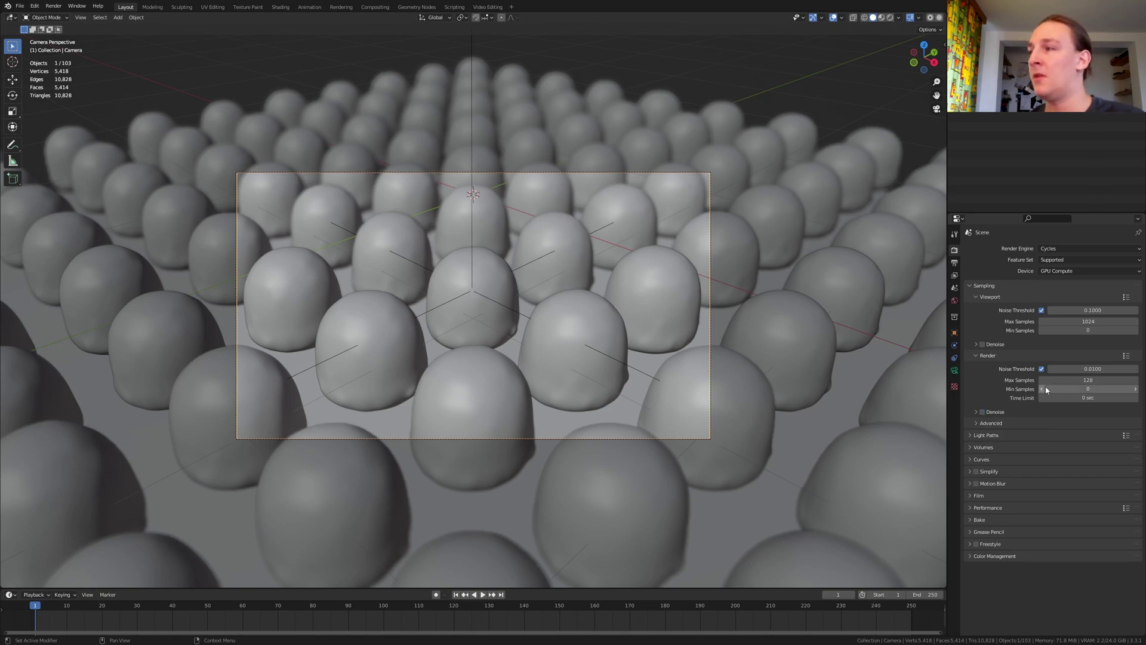
click(1081, 379)
text(6400)
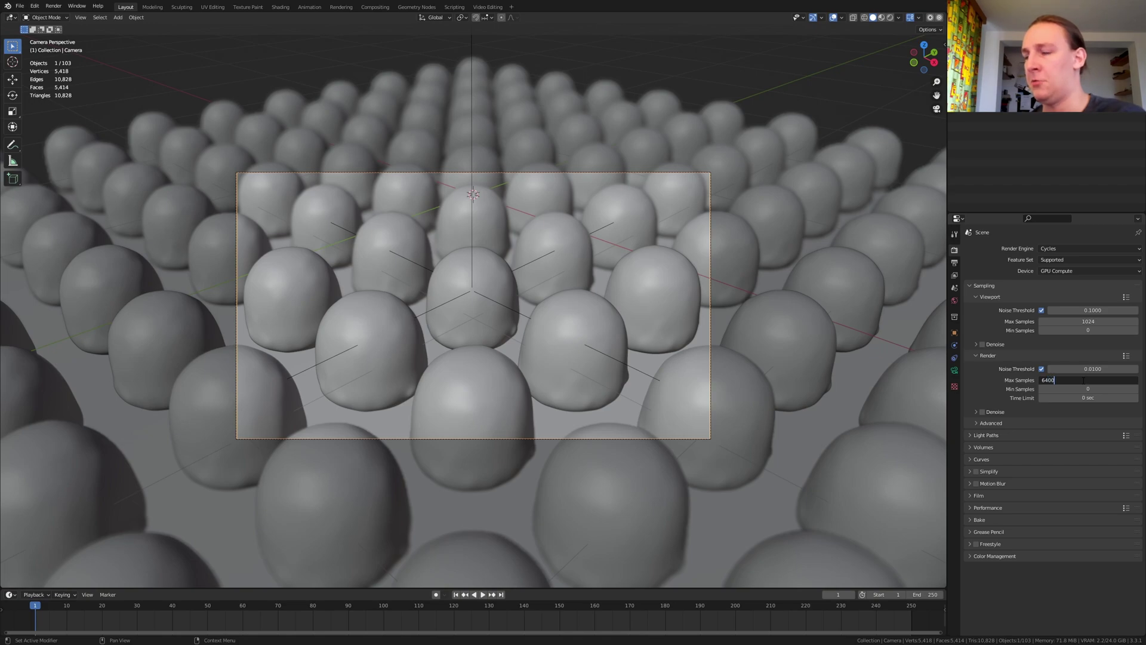
key(Return)
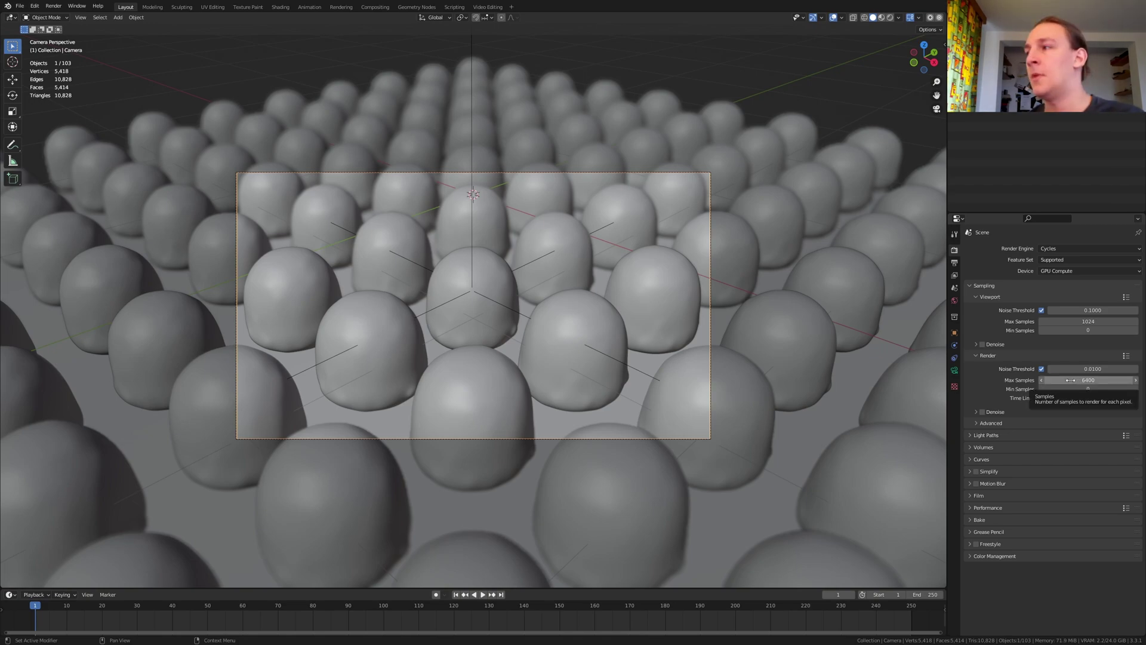
click(1041, 369)
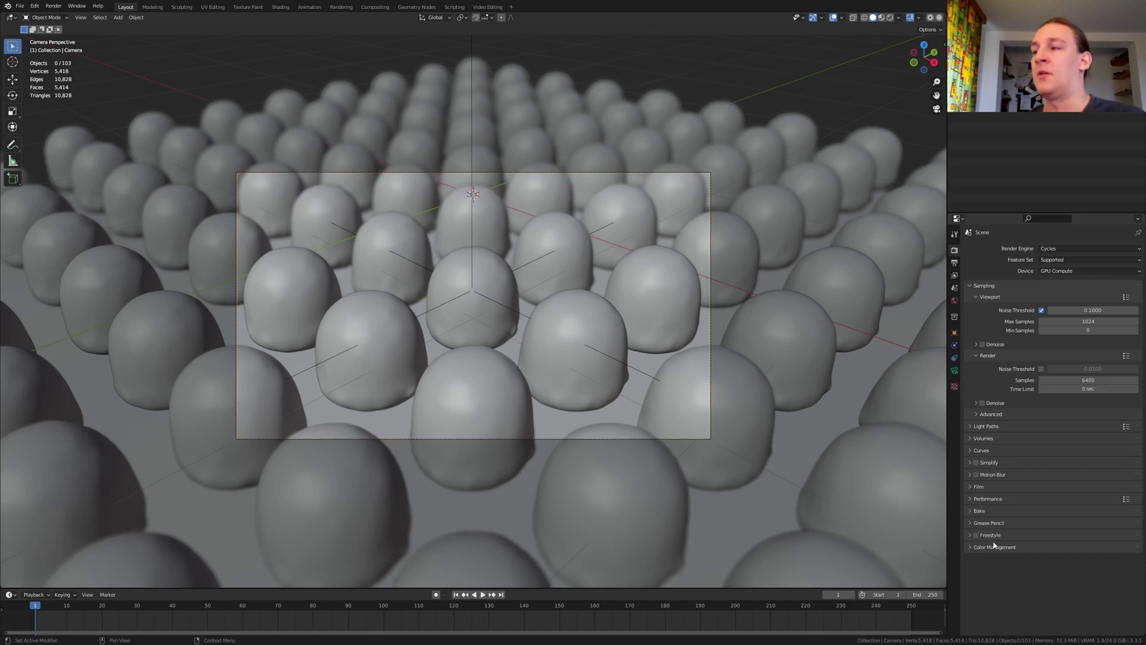
Step: Examine the view transform and look in the scene's Color Management settings
click(994, 547)
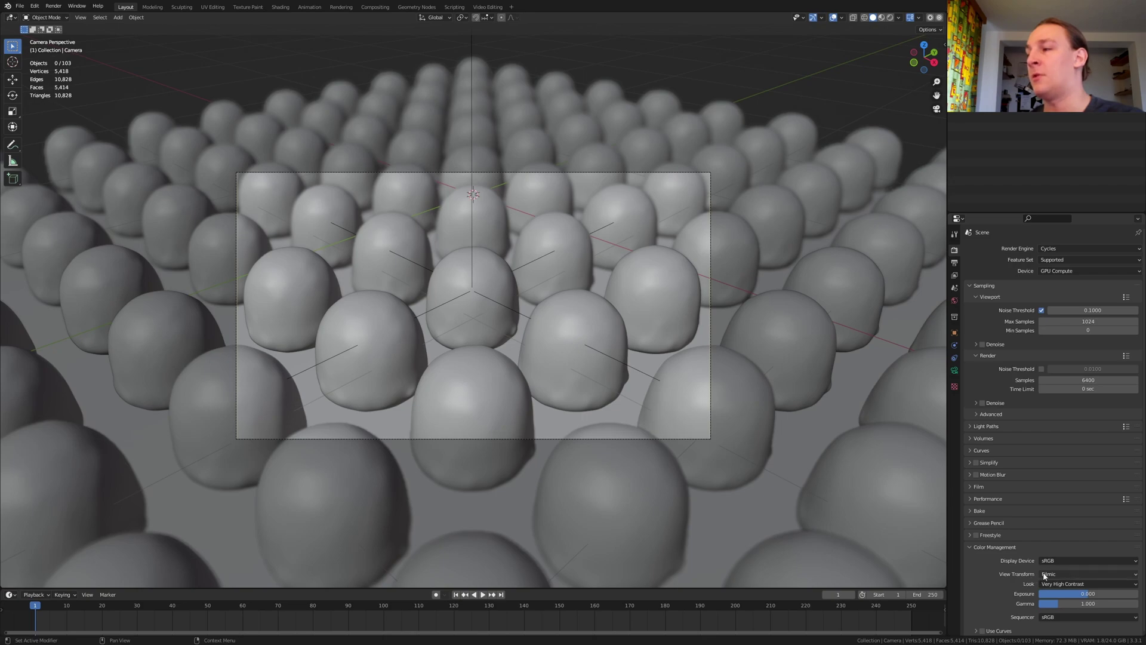
click(1009, 547)
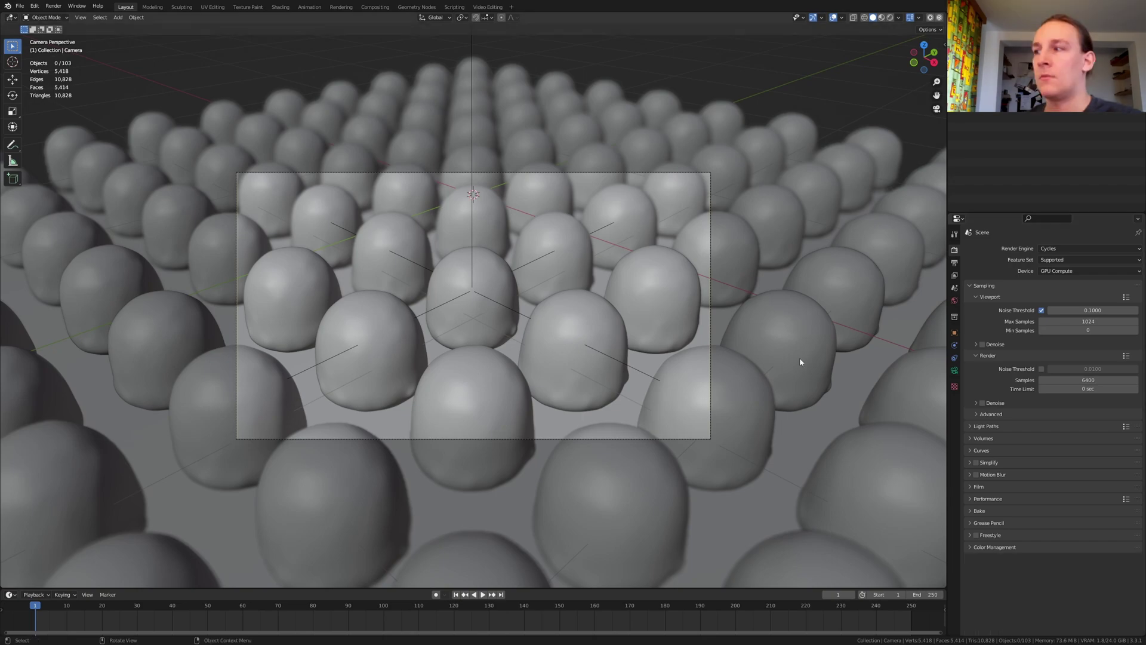
click(970, 548)
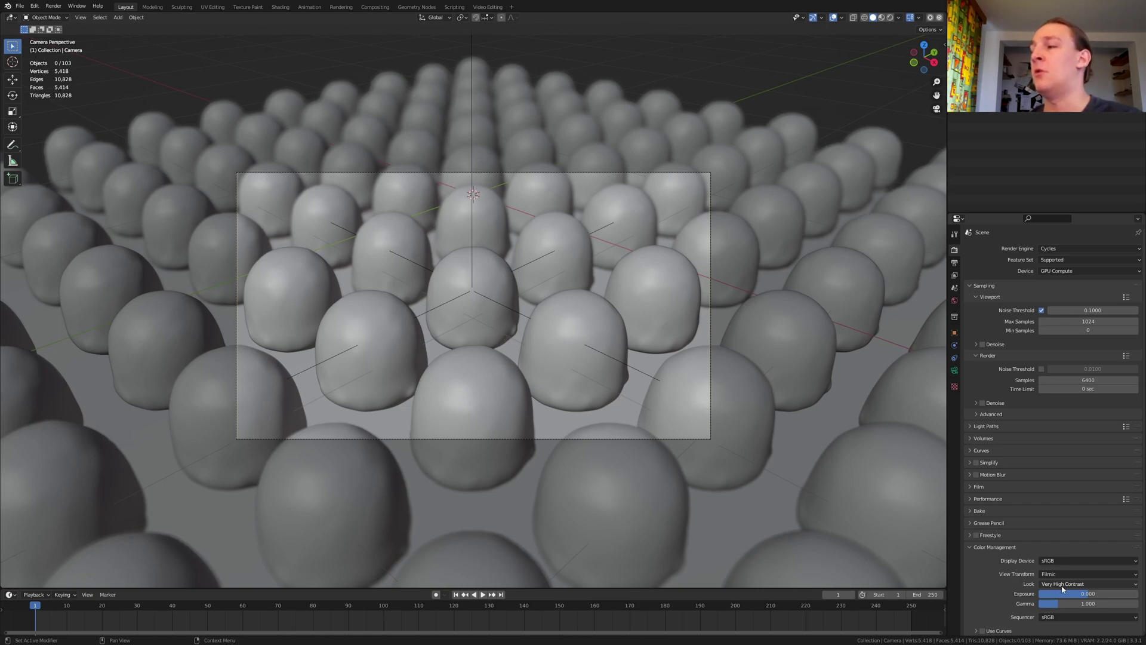
Step: In the Compositing workspace, add a Denoise node between the Render Layers and Composite nodes
click(375, 6)
key(shift+a)
click(394, 163)
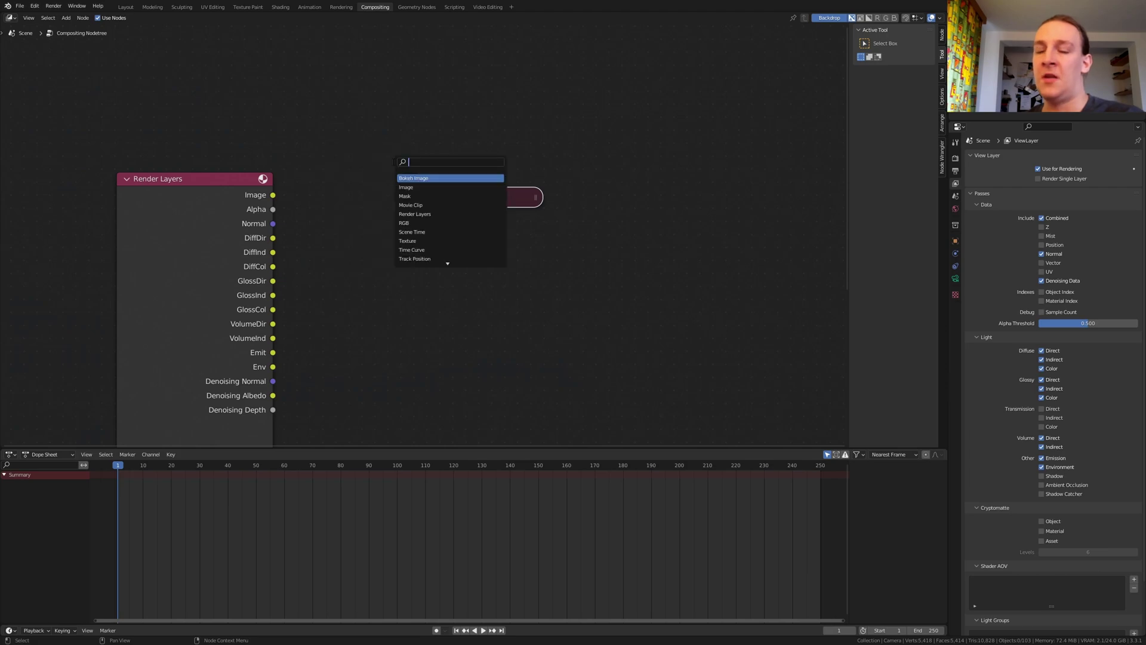
text(deno)
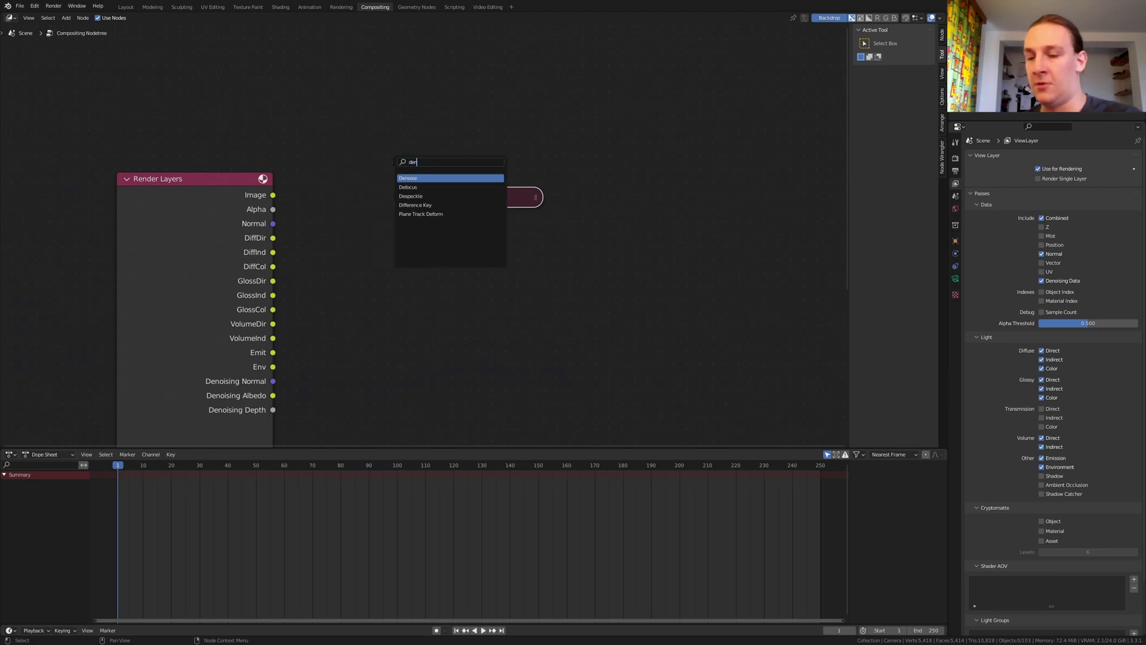
click(408, 177)
click(388, 265)
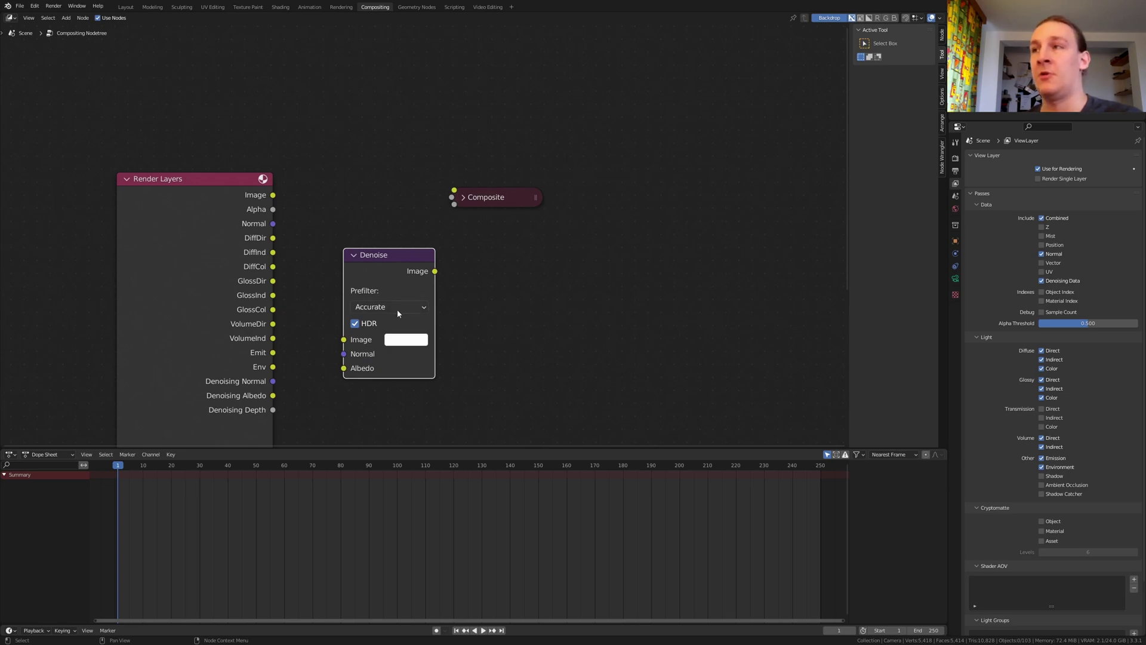
Step: Link the Render Layers Image, Denoising Normal and Denoising Albedo outputs to the Denoise node and its Image output to the expanded Composite node
click(955, 157)
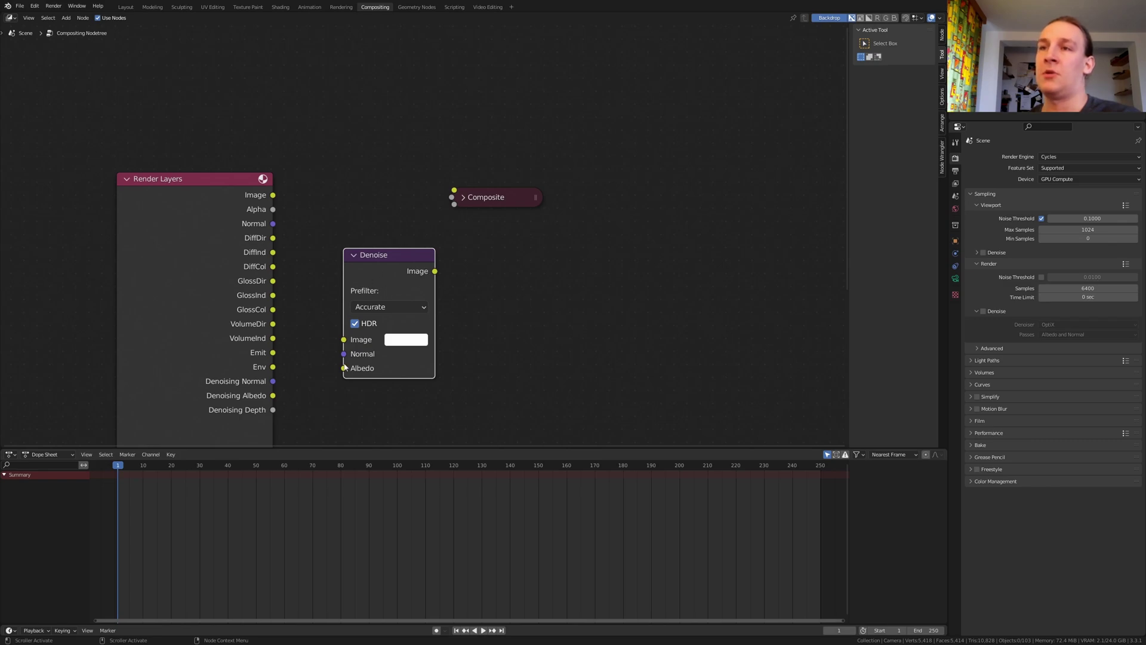
click(352, 425)
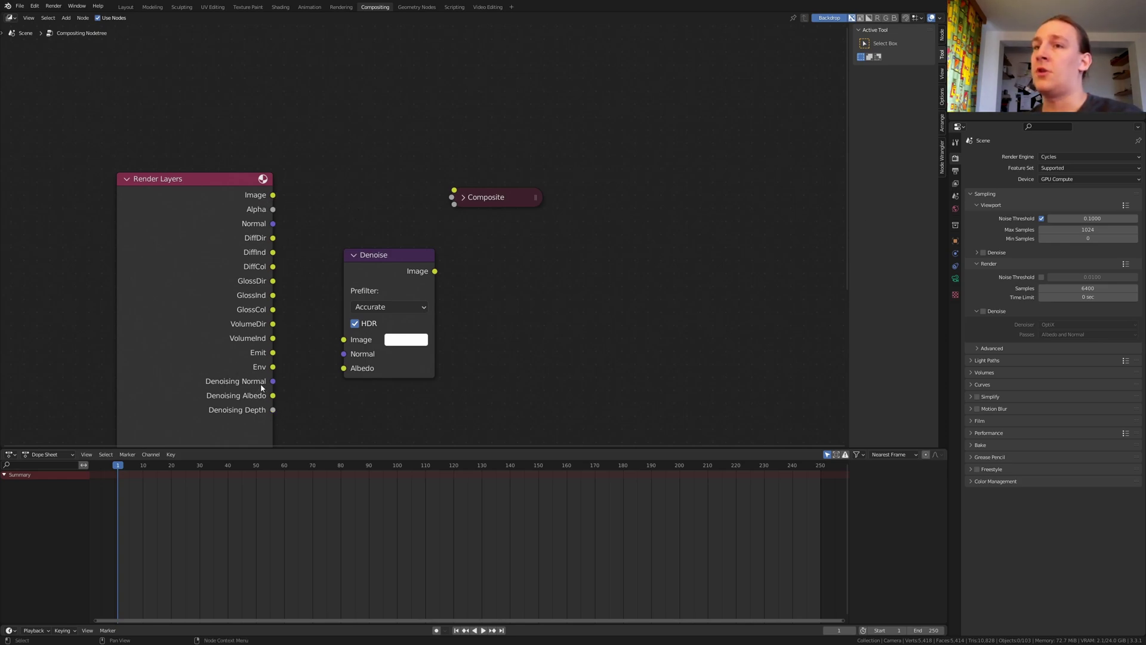
click(955, 184)
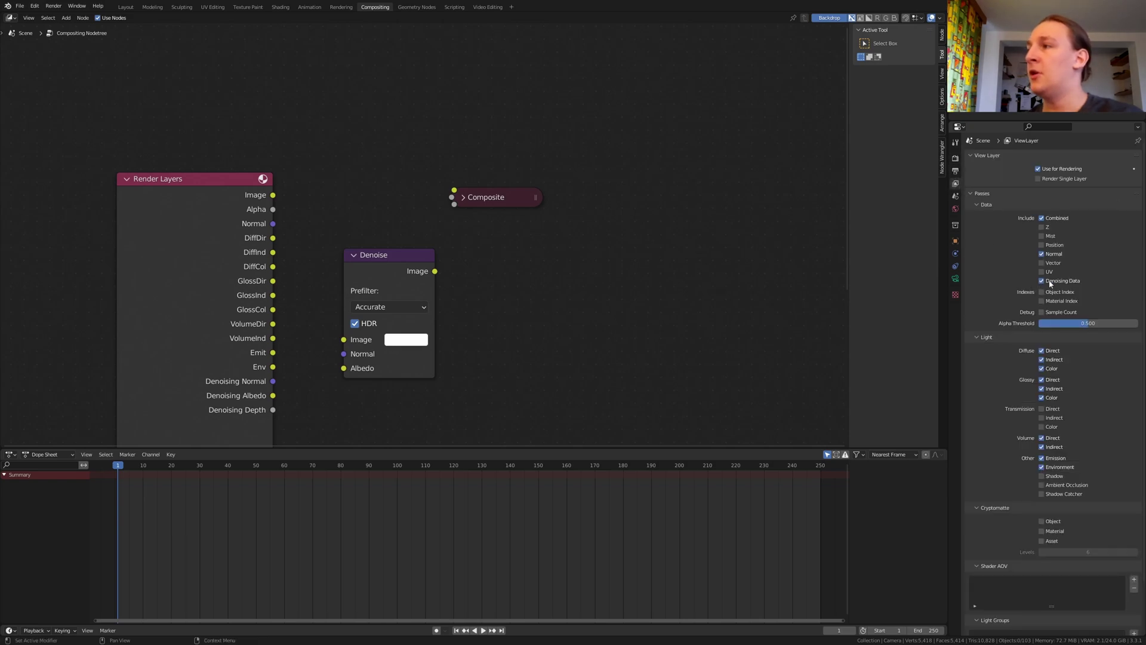
drag(273, 395, 343, 368)
drag(273, 381, 273, 195)
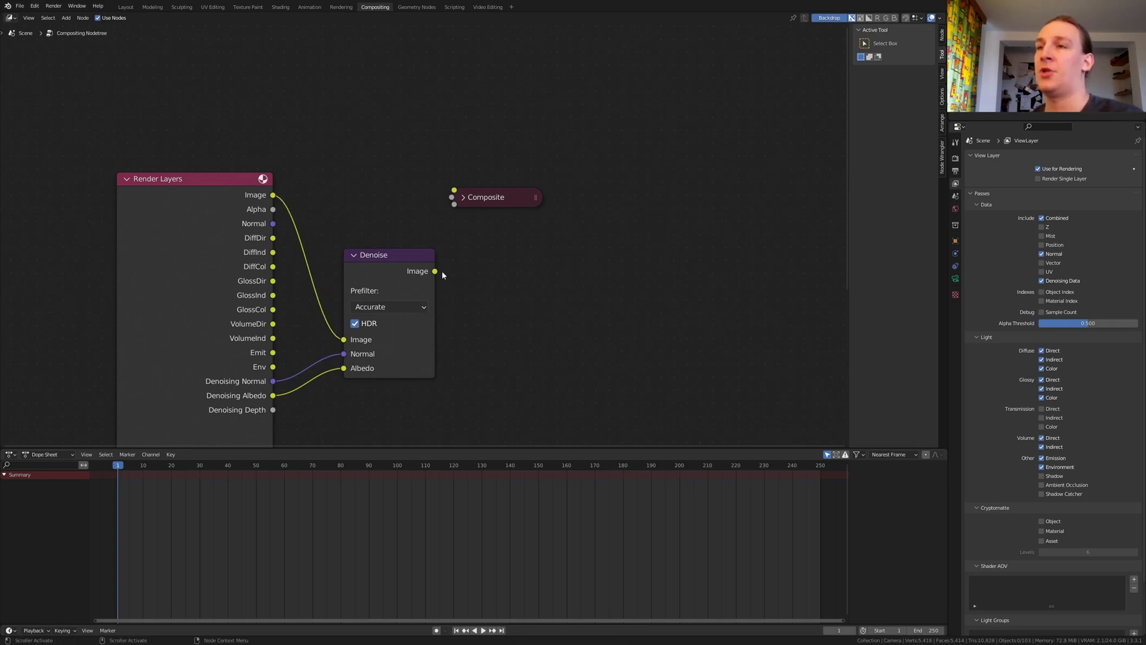
drag(434, 271, 454, 190)
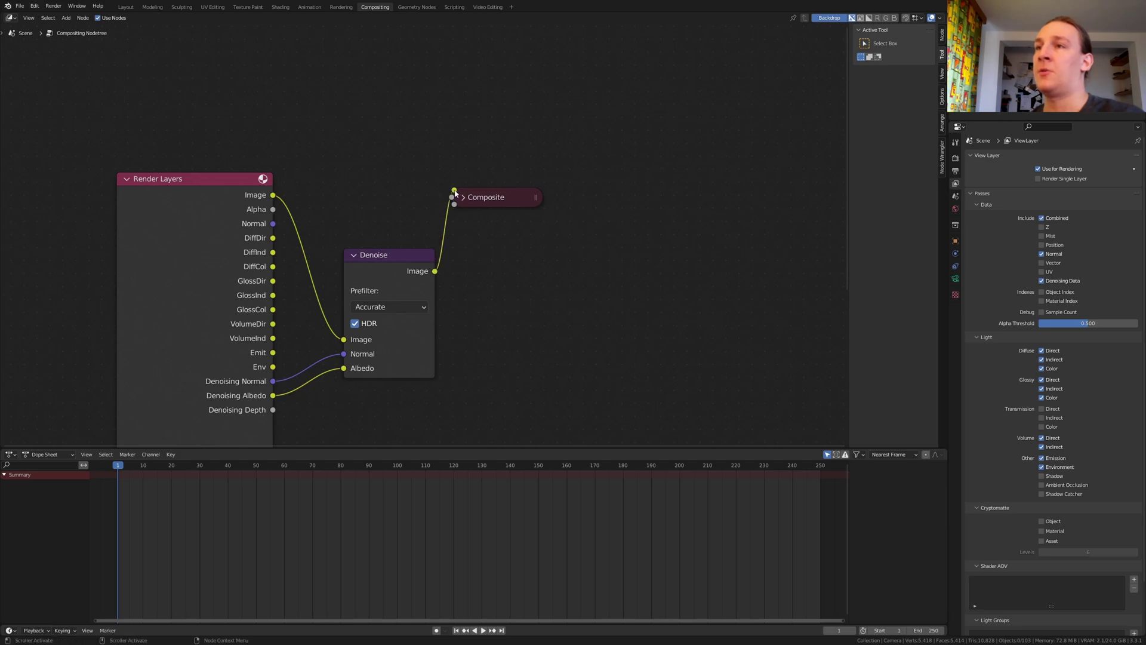
click(465, 199)
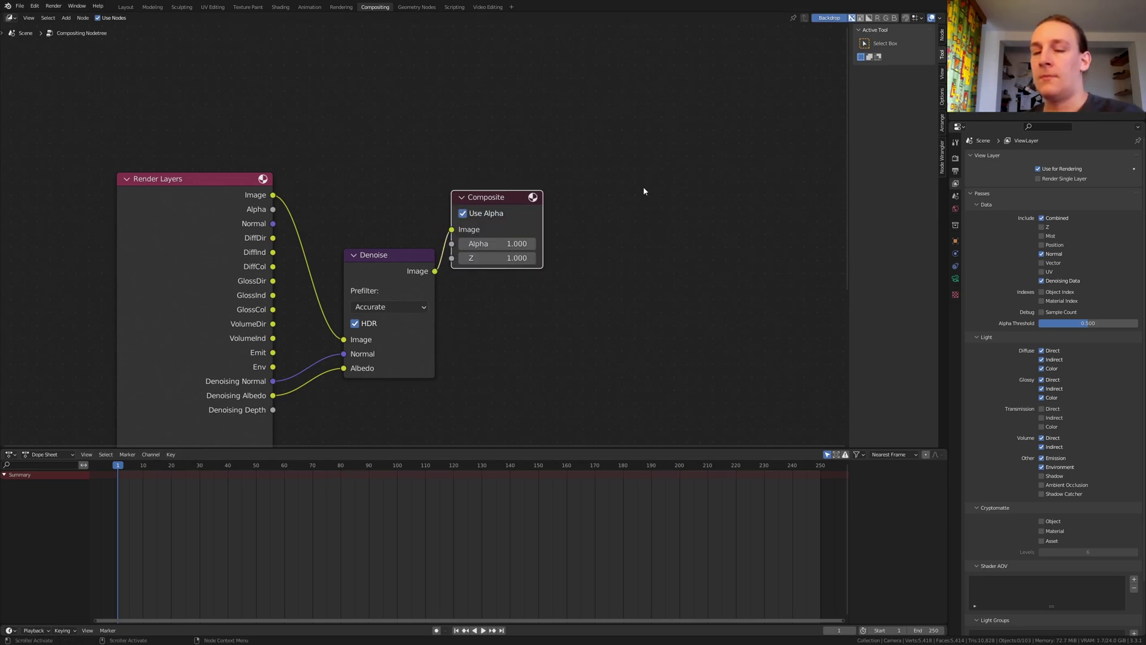
Step: Save the file and render the final image
key(ctrl+s)
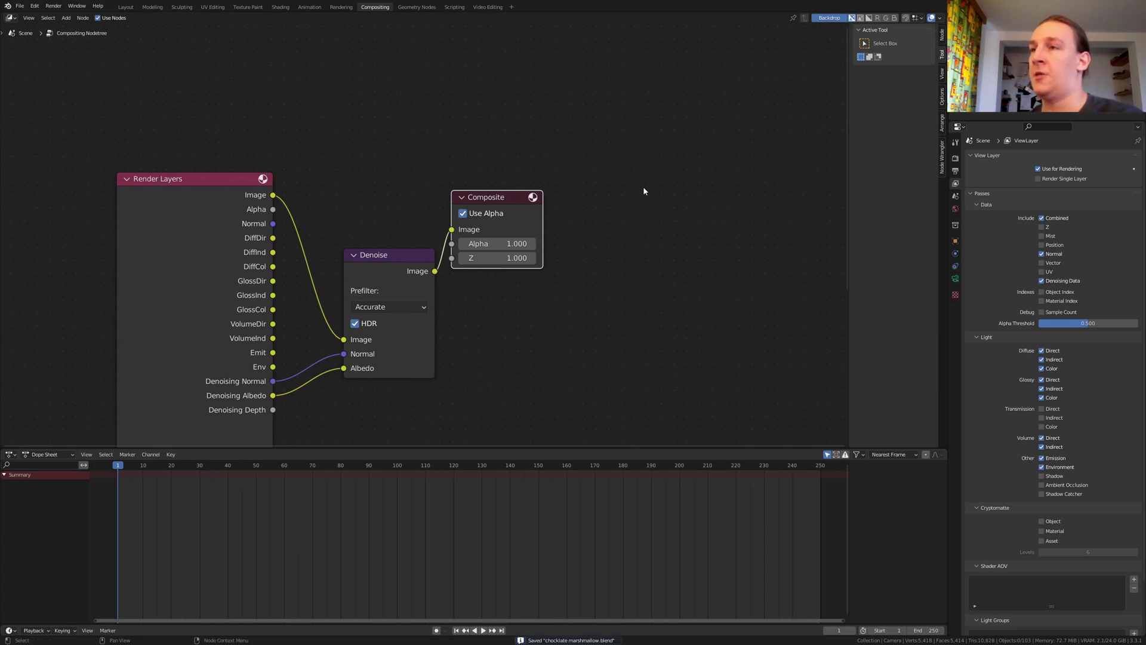
key(F12)
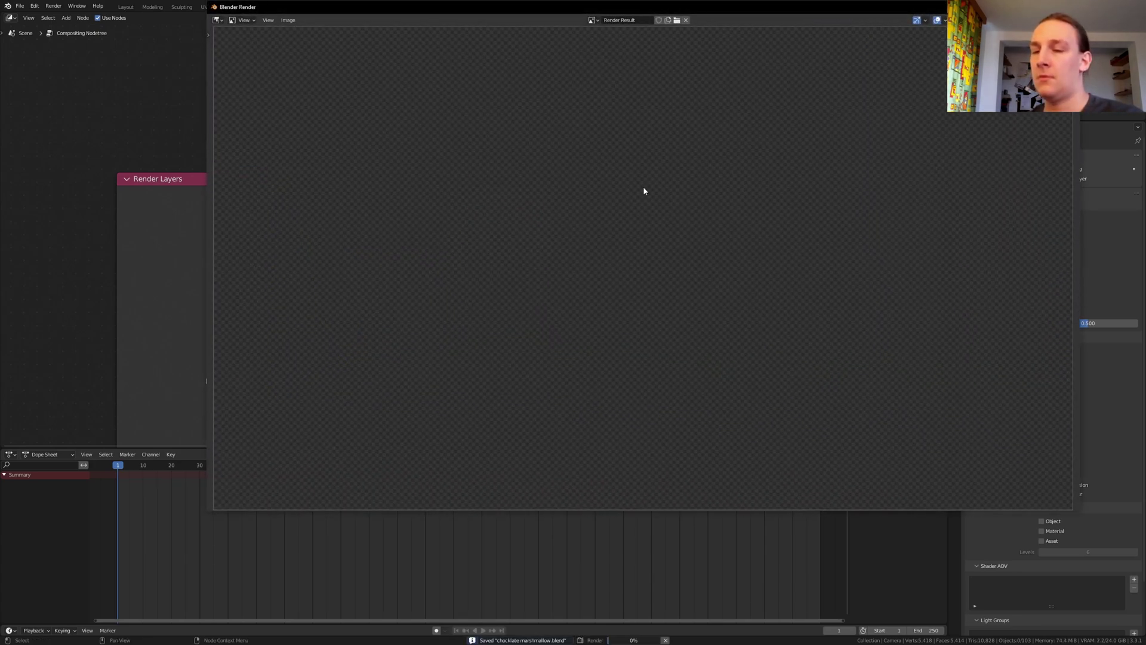